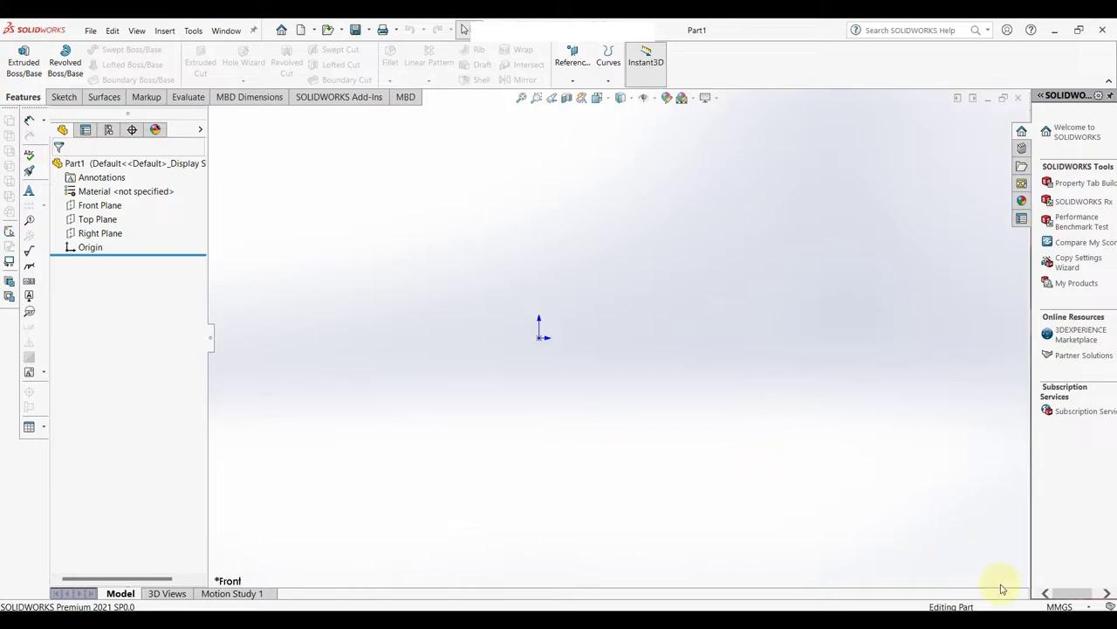
Step: Keep the document units as MMGS and start a new sketch on the Front Plane
click(1083, 598)
click(959, 545)
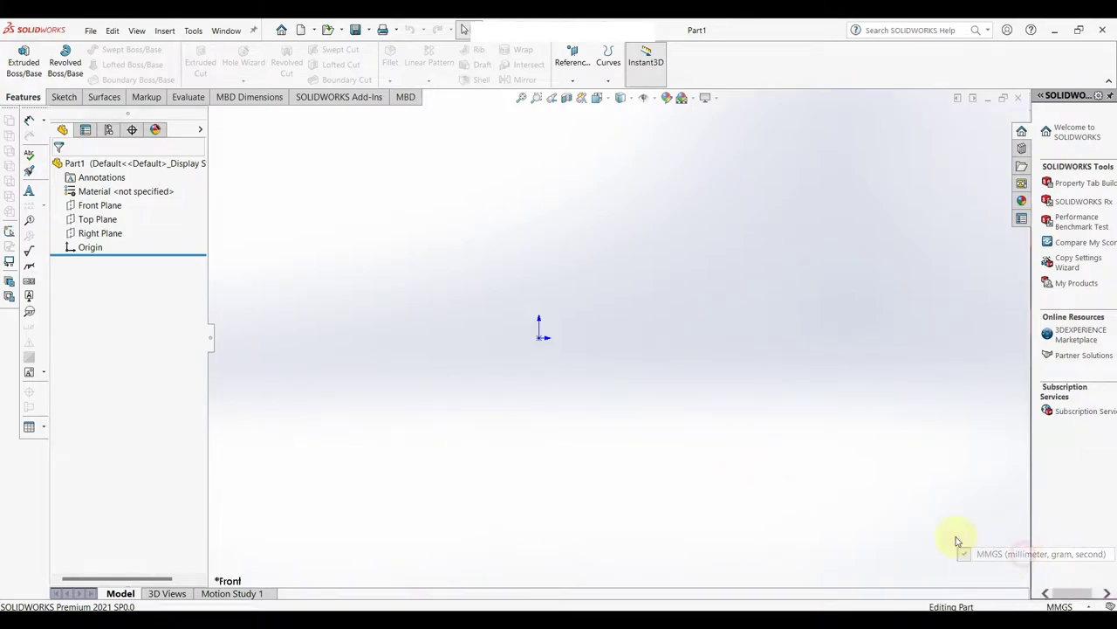
click(100, 205)
click(123, 191)
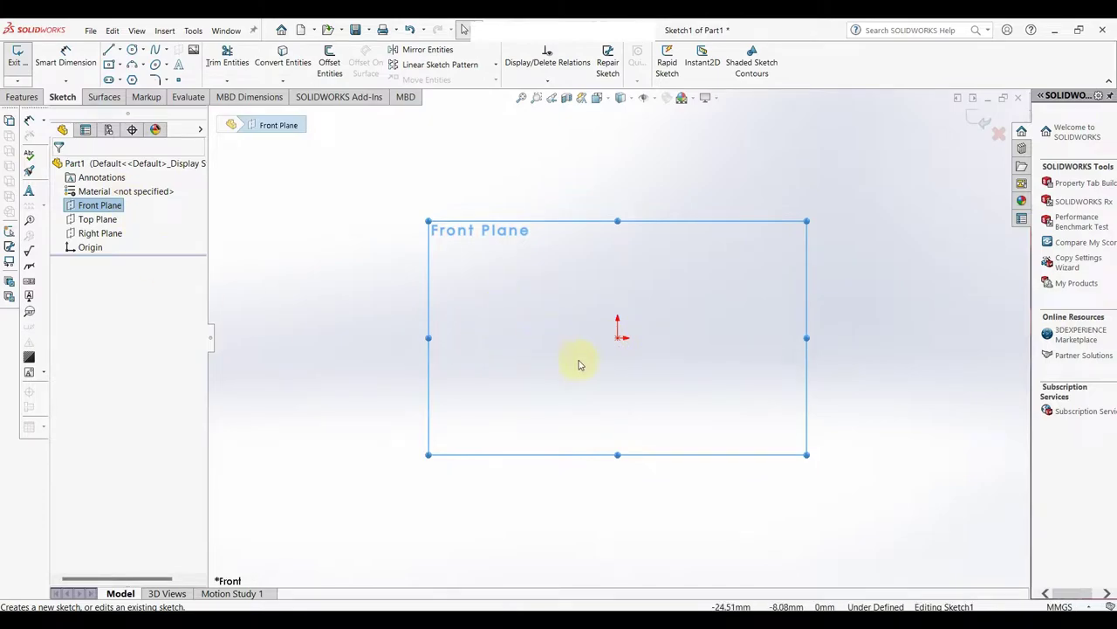
Step: Draw two stacked vertical construction lines upward from the origin
right_drag(616, 369, 546, 371)
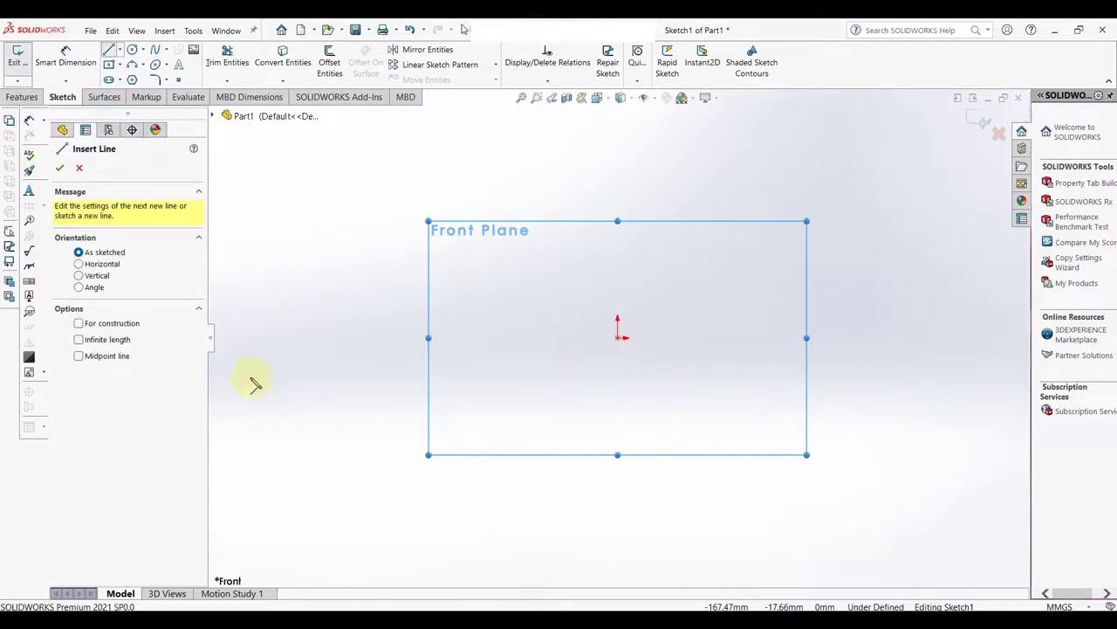
click(617, 336)
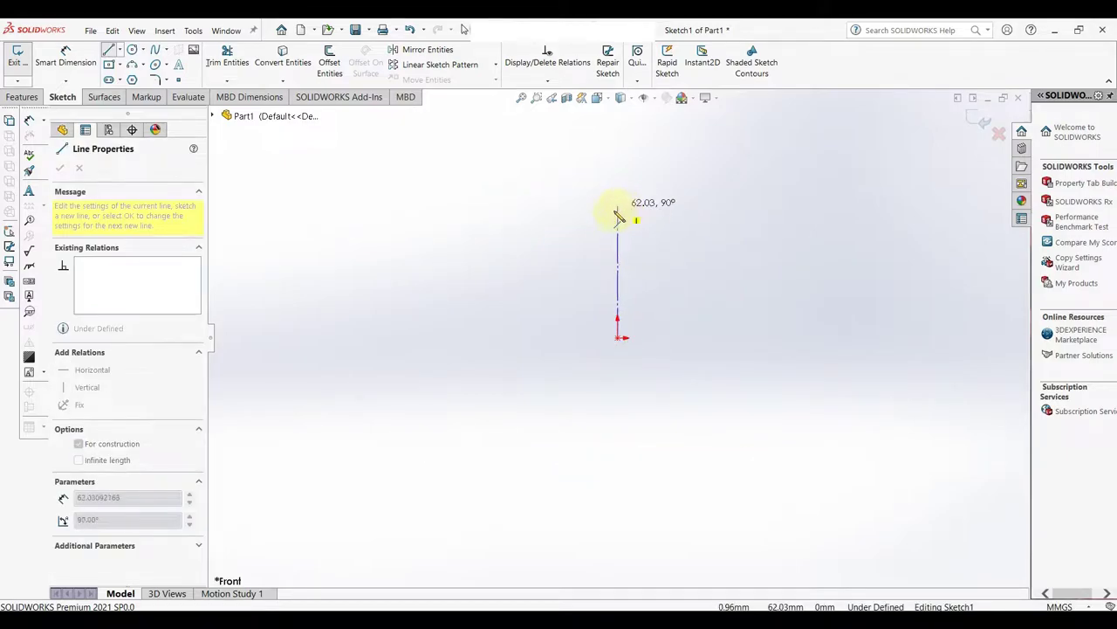
scroll(614, 214, up, 3)
scroll(628, 216, down, 2)
scroll(638, 215, down, 1)
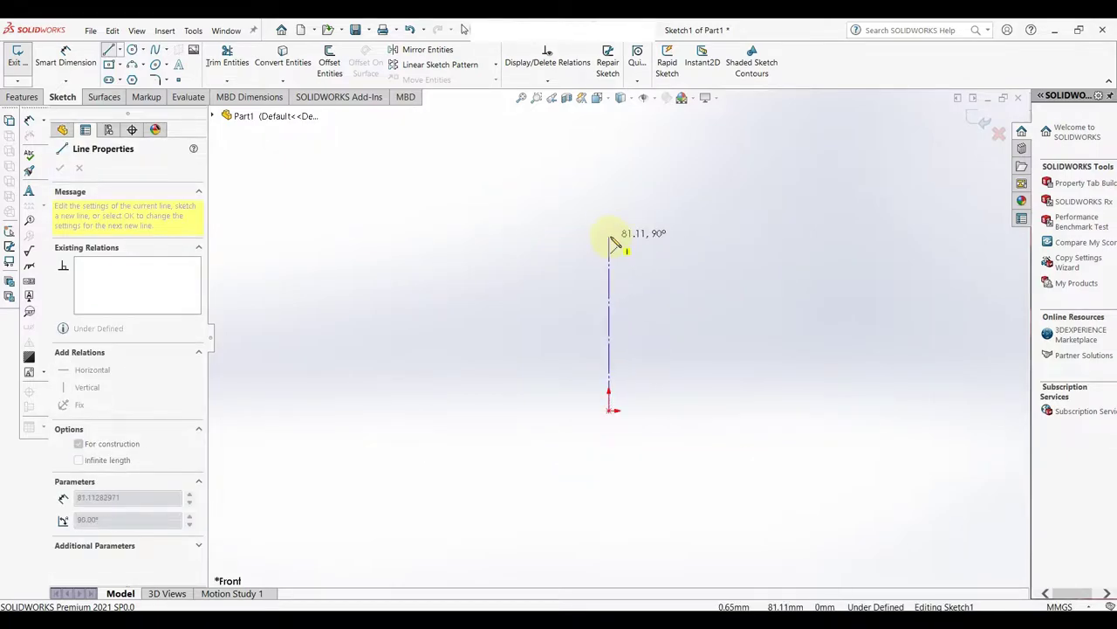
click(608, 234)
click(611, 173)
right_click(611, 174)
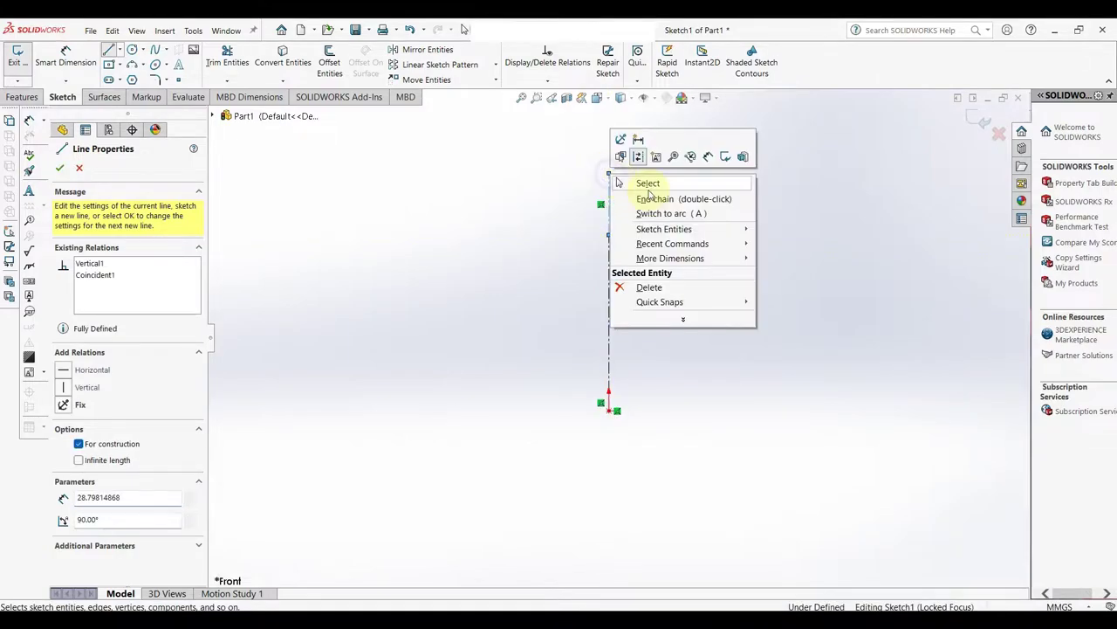
click(659, 183)
Step: Dimension the lower construction line to 225 mm and the upper one to 115 mm
right_drag(684, 309, 659, 268)
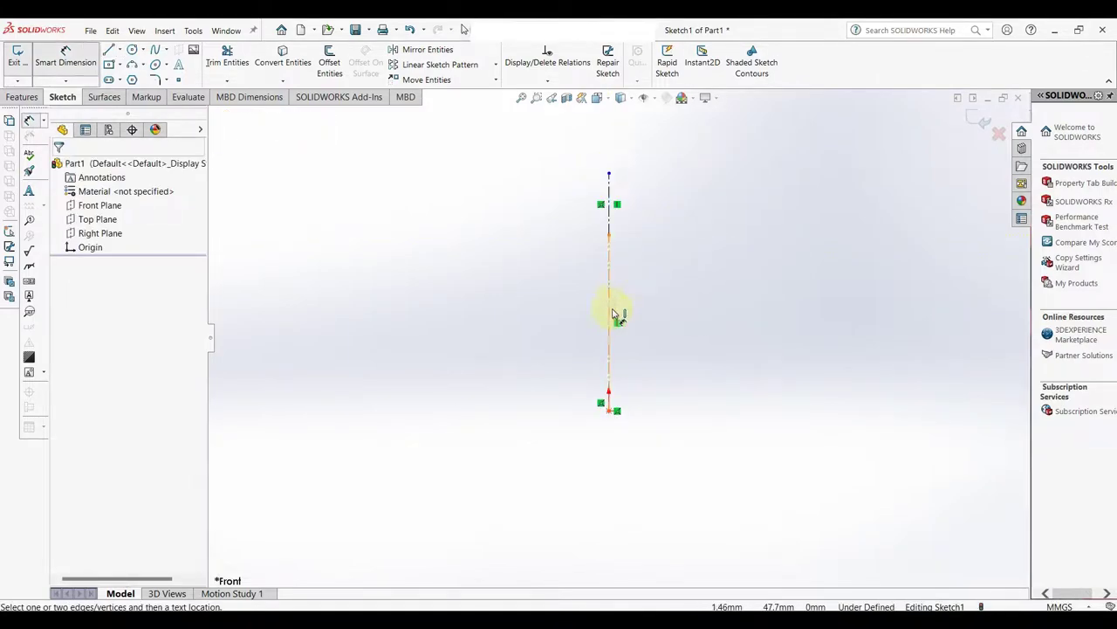
click(612, 315)
click(565, 314)
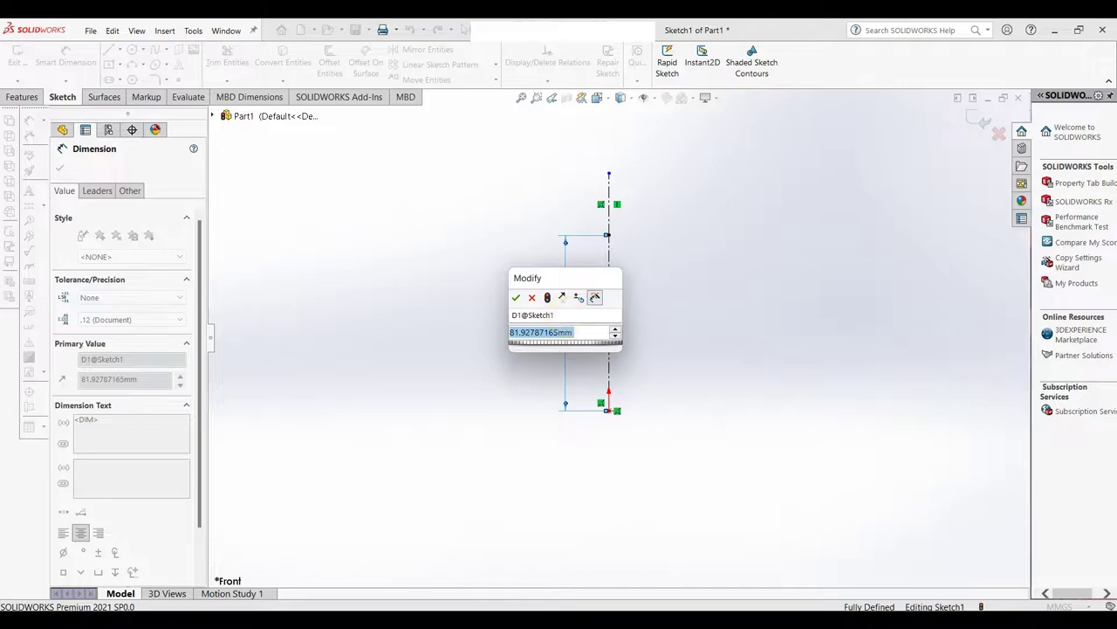
text(225)
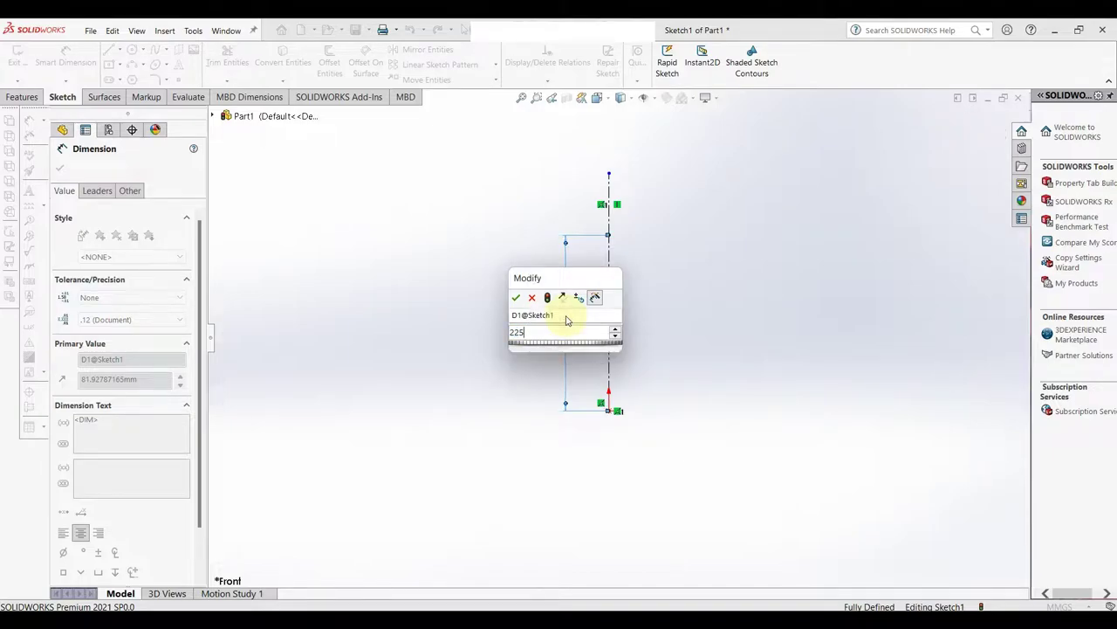
key(Return)
click(612, 220)
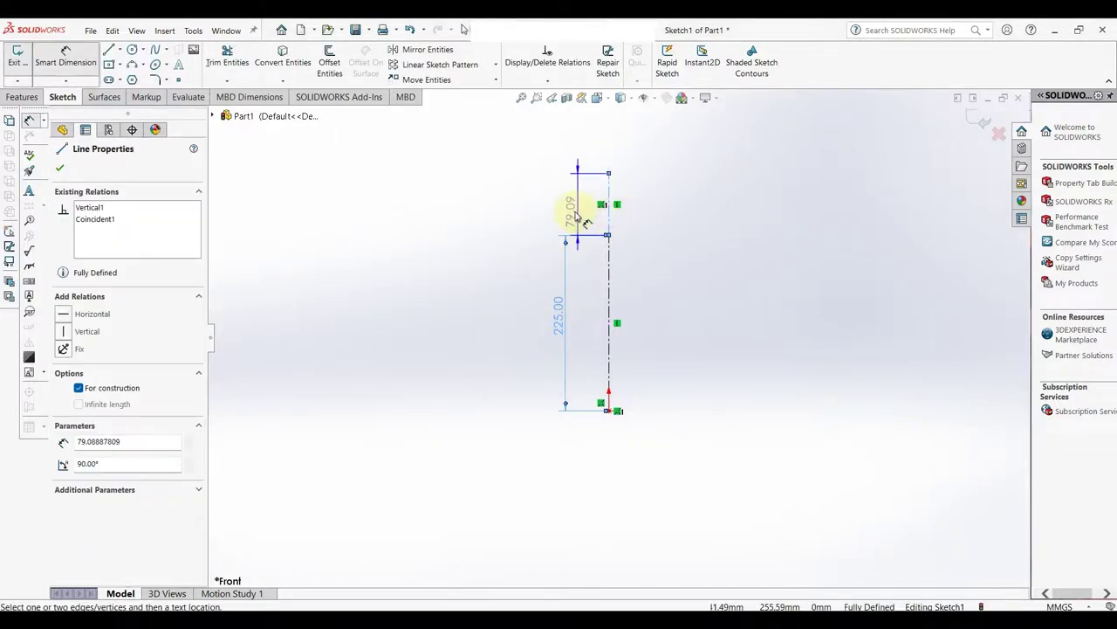
click(567, 214)
text(115)
key(Return)
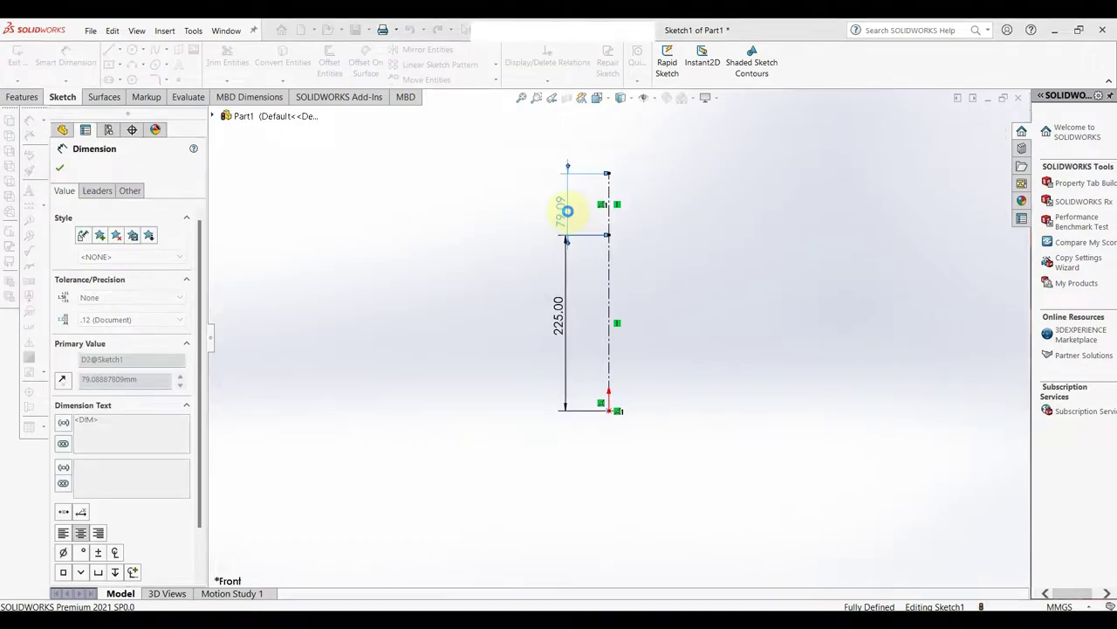
scroll(615, 359, down, 3)
scroll(625, 360, down, 2)
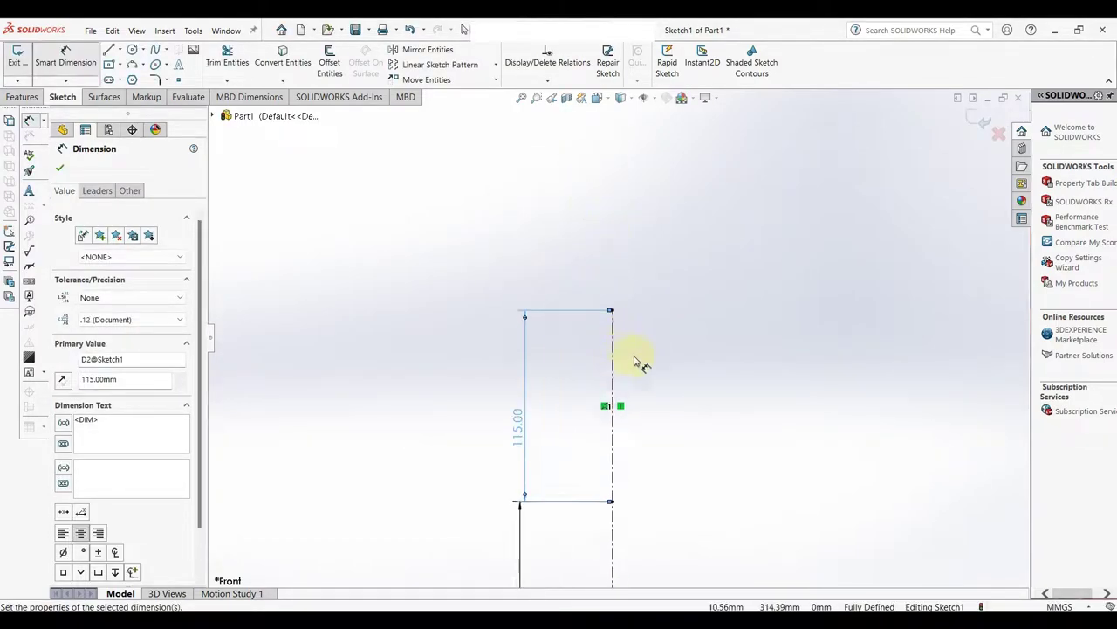
mouse_move(765, 338)
right_down()
mouse_move(729, 342)
mouse_move(717, 290)
right_up()
Step: Draw a tangent arc from the top of the centreline curving down to the right
click(612, 311)
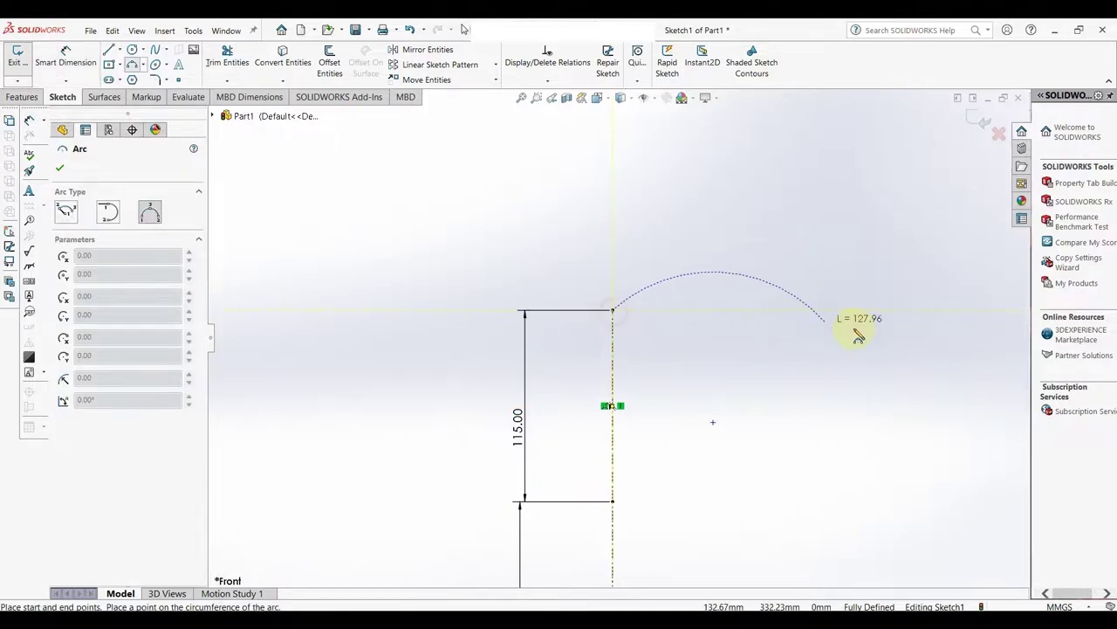
click(829, 340)
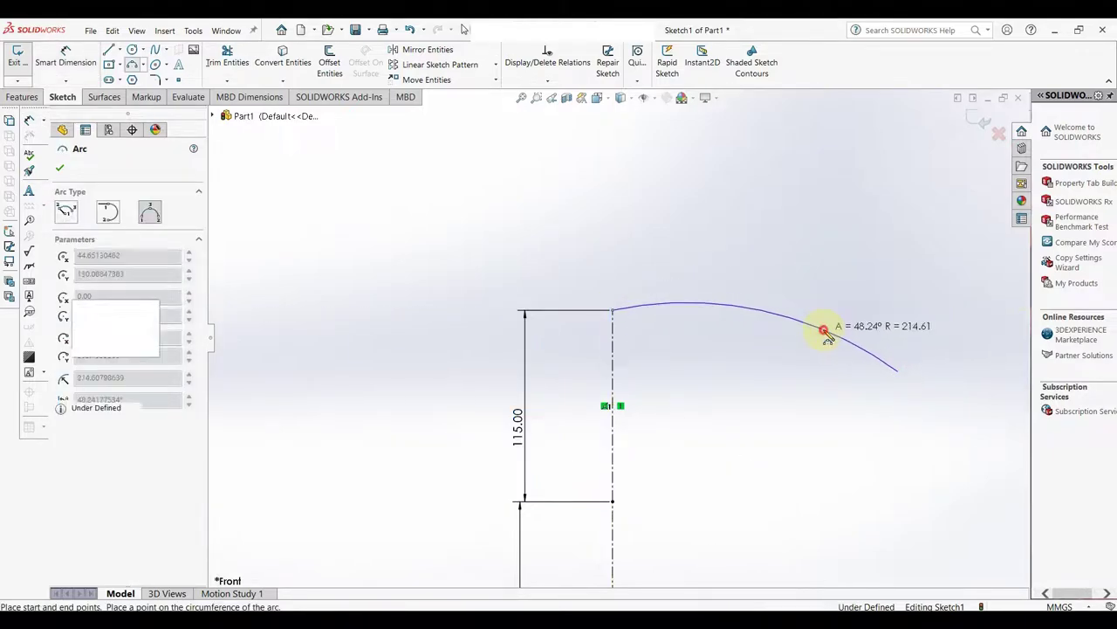
right_click(825, 322)
click(864, 336)
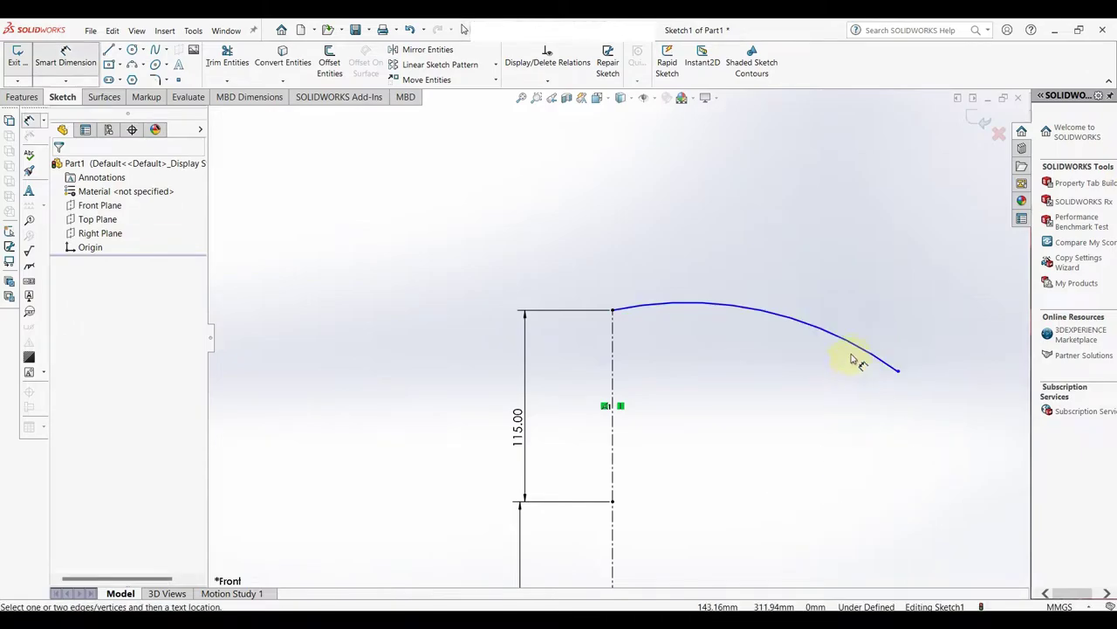
Step: Dimension the arc's radius to 640 mm and move the R640 label down the radius line
click(853, 340)
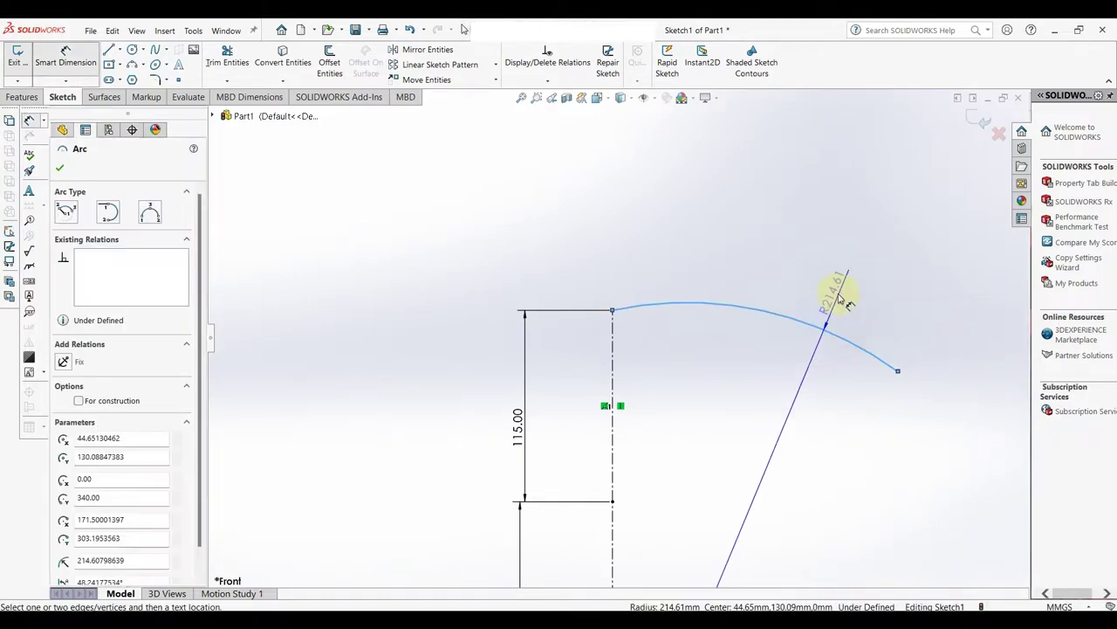
click(831, 290)
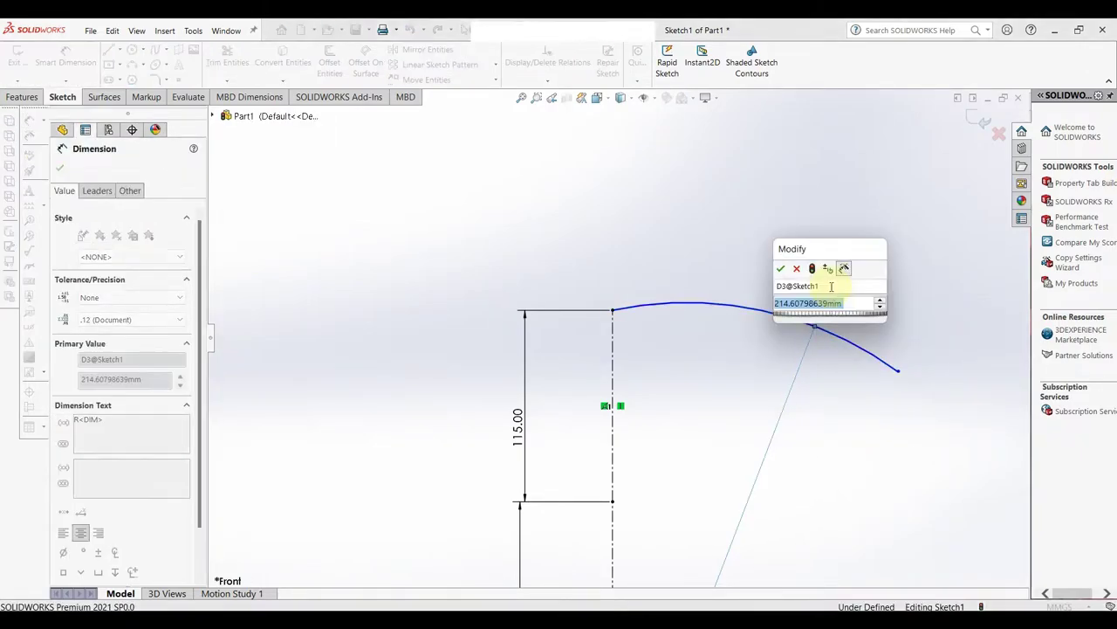
text(640)
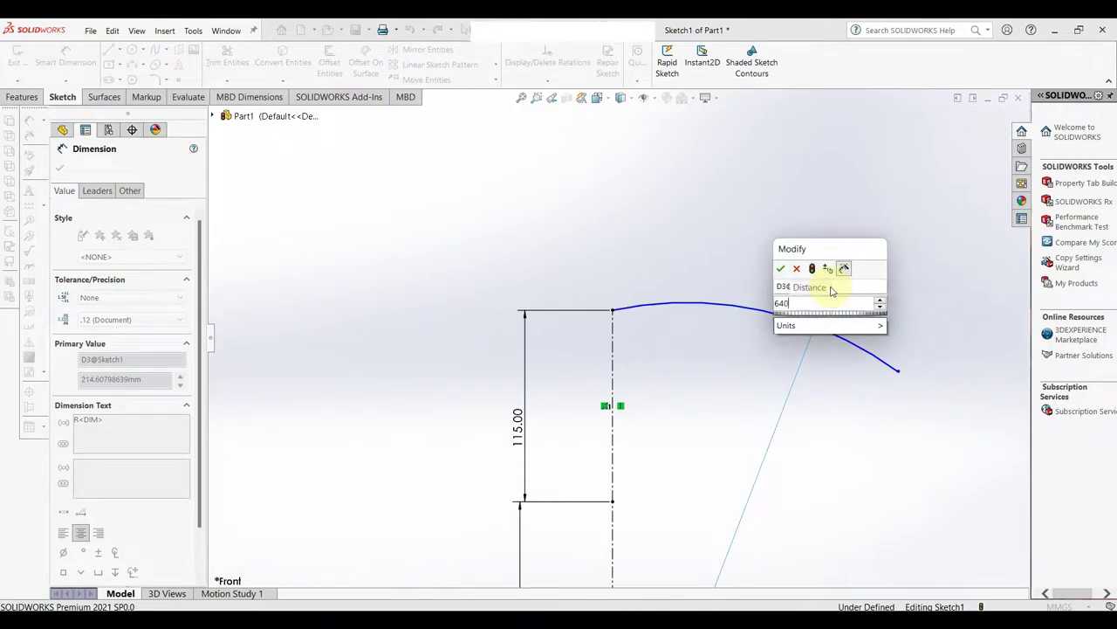
key(Return)
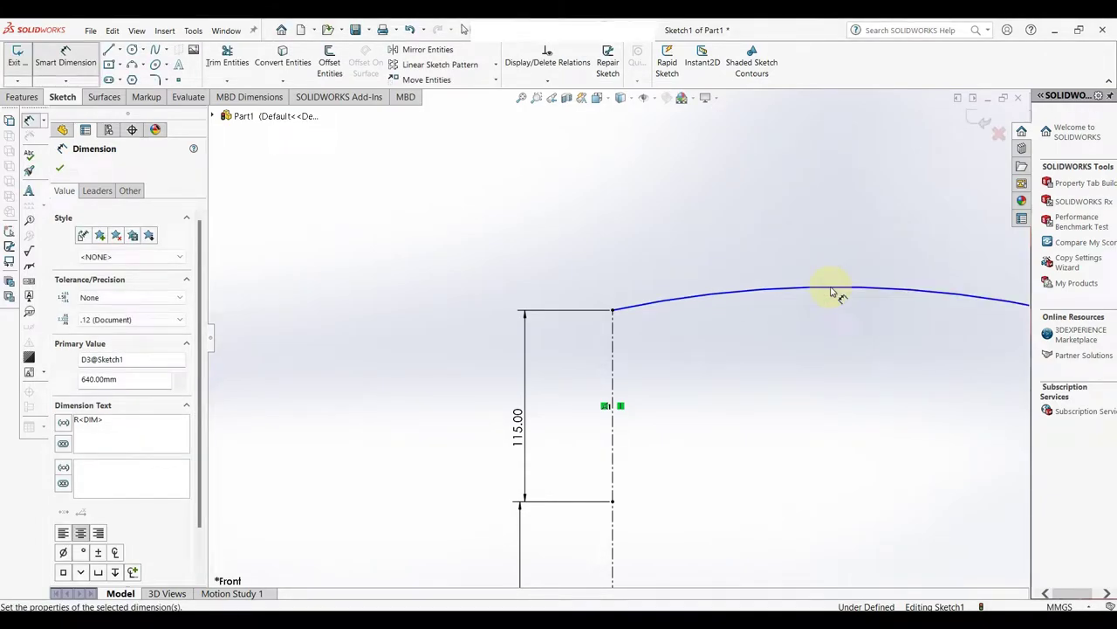
scroll(873, 390, up, 2)
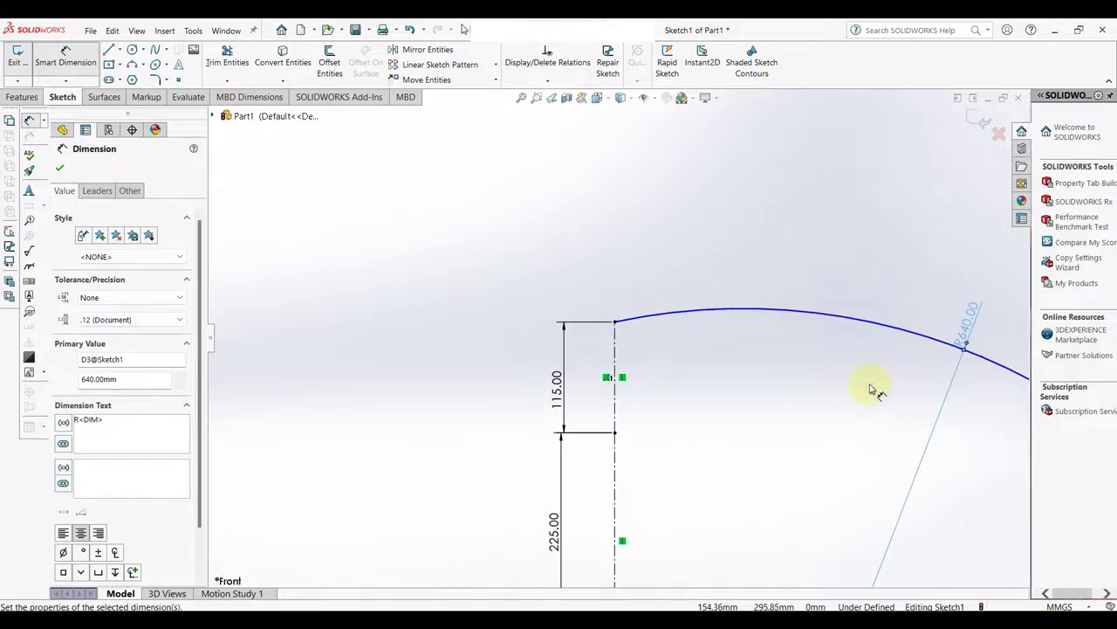
scroll(966, 417, up, 1)
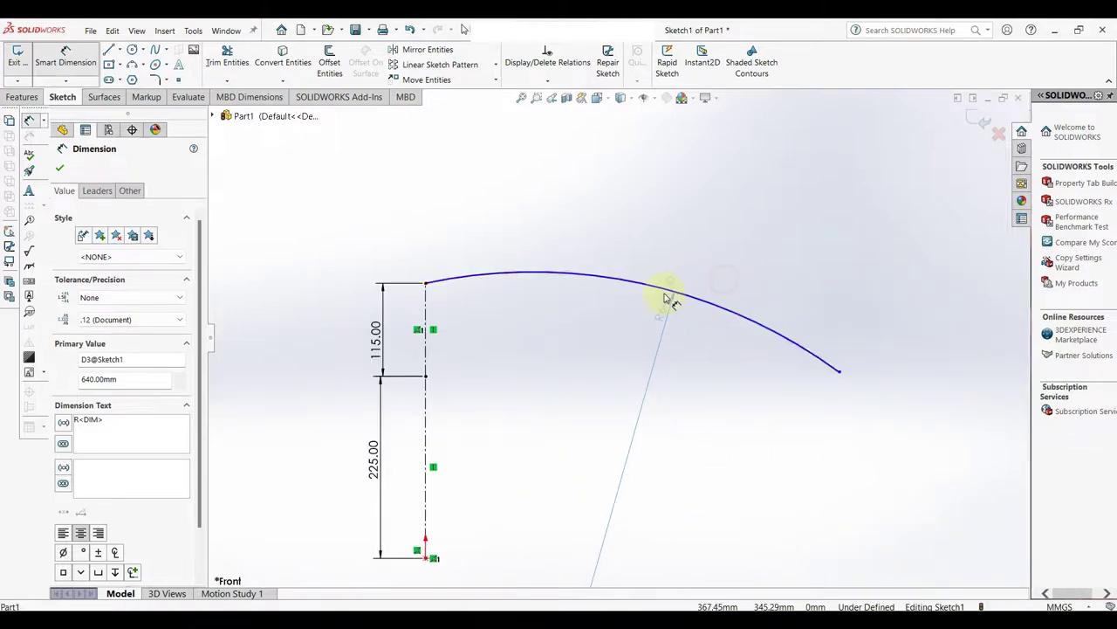
drag(653, 301, 634, 362)
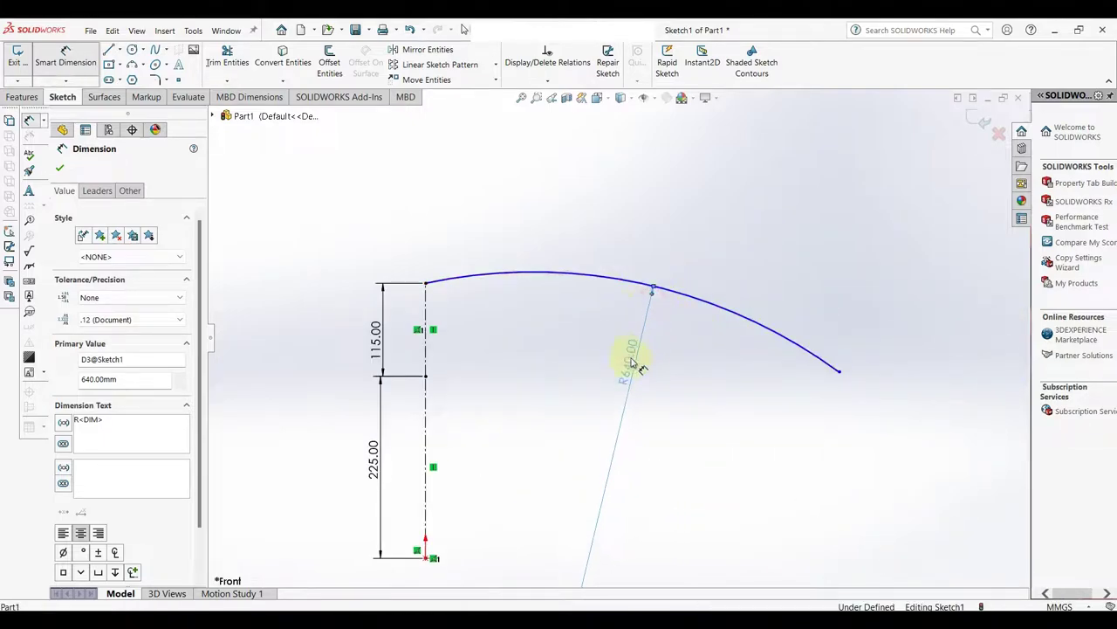
click(426, 283)
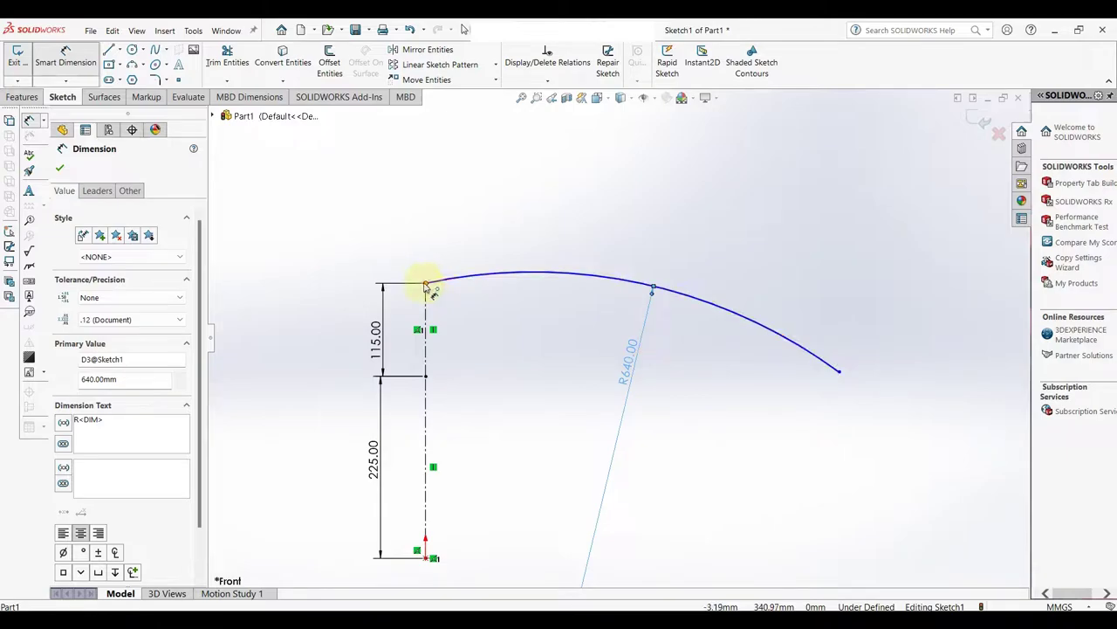
Step: Set the horizontal distance from the centreline to the arc point at 101 mm
click(838, 373)
click(647, 185)
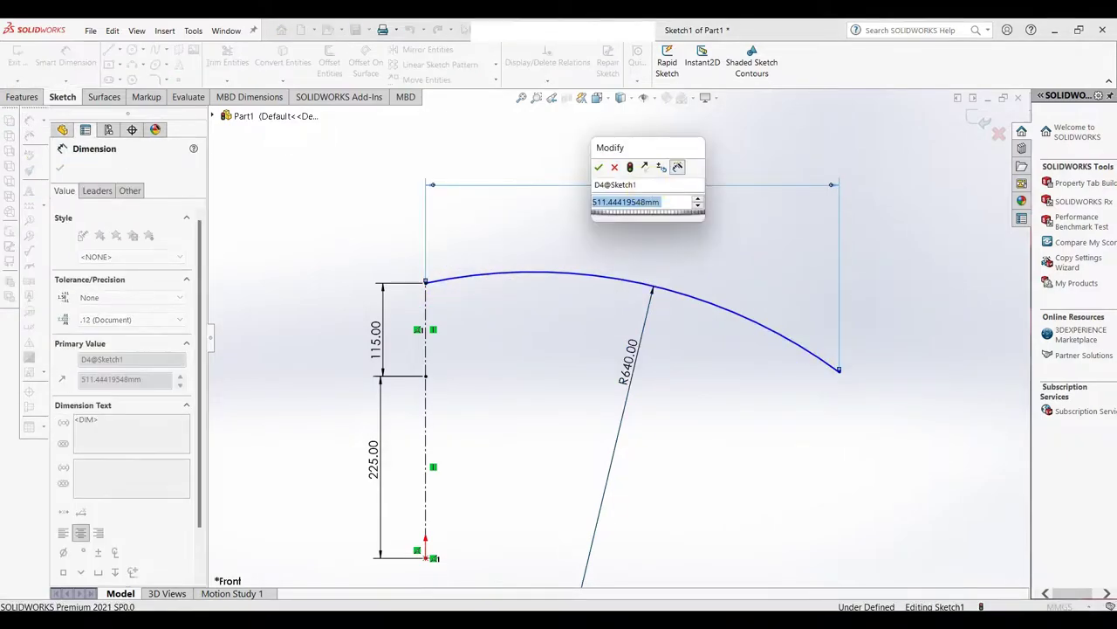
text(101)
key(Return)
scroll(523, 362, up, 3)
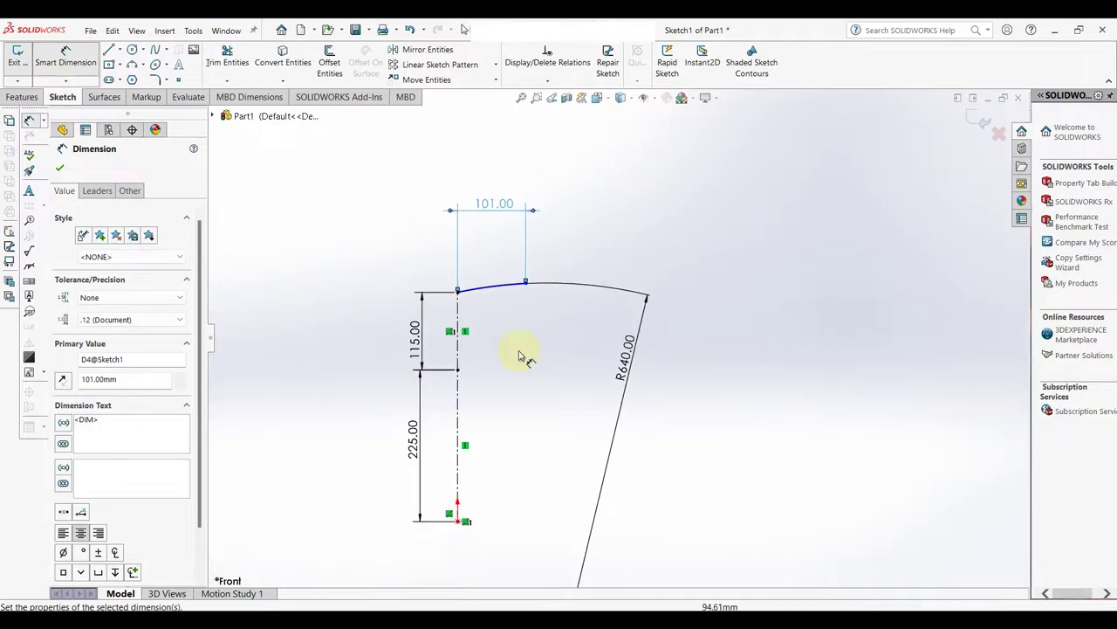
scroll(515, 354, down, 4)
Step: Set the arc point 105 mm vertically above the top of the 225 mm segment
click(520, 251)
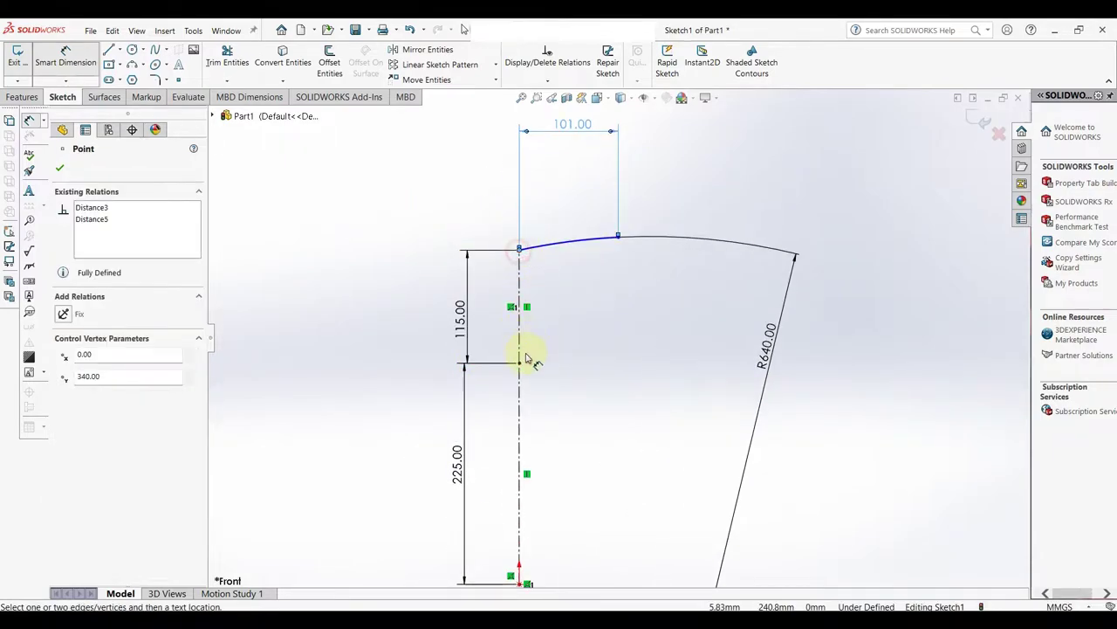
click(618, 237)
click(521, 362)
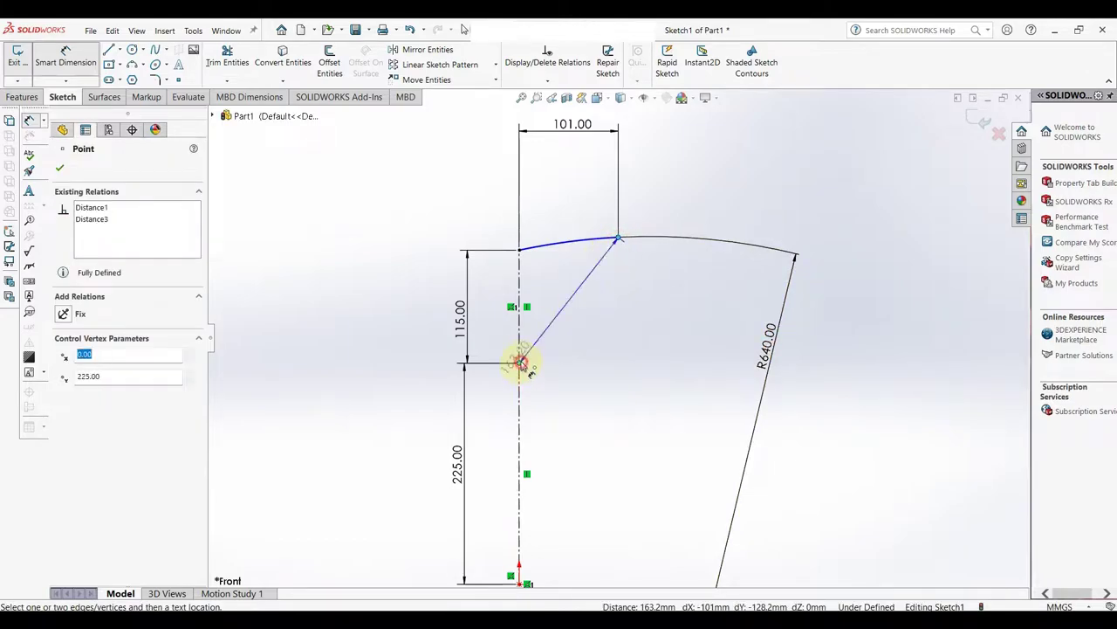
click(848, 295)
text(105)
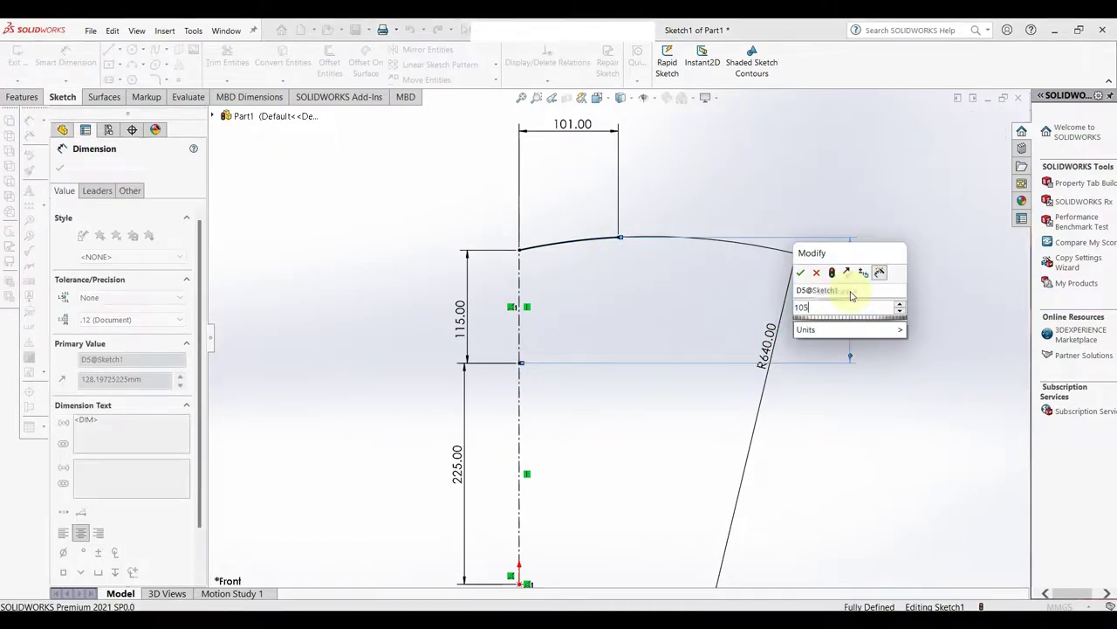
key(Return)
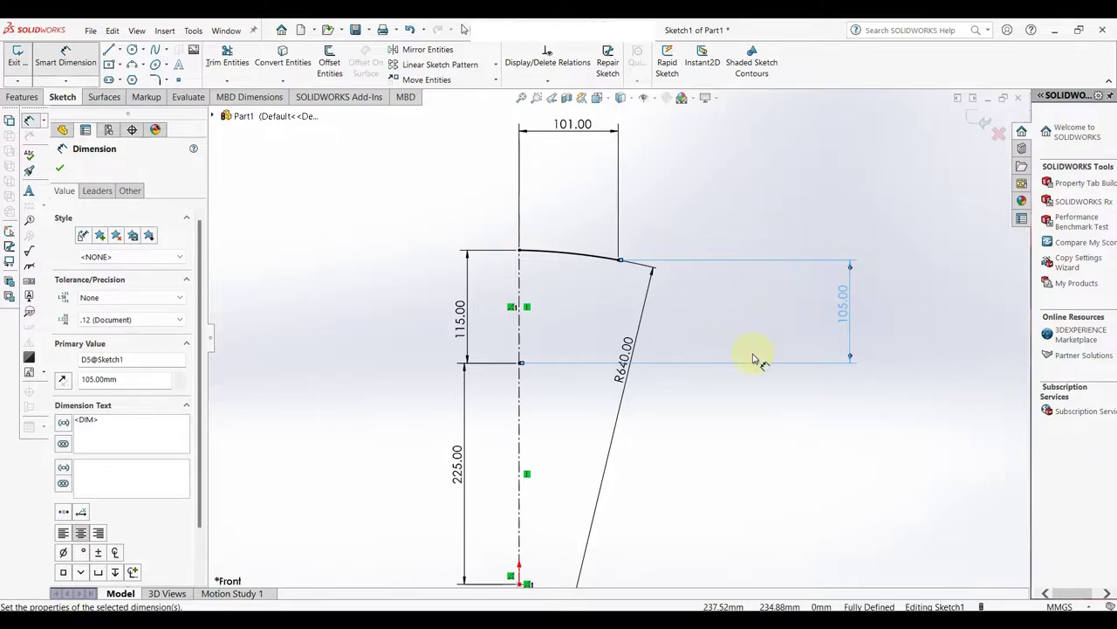
scroll(678, 267, down, 2)
scroll(672, 293, down, 3)
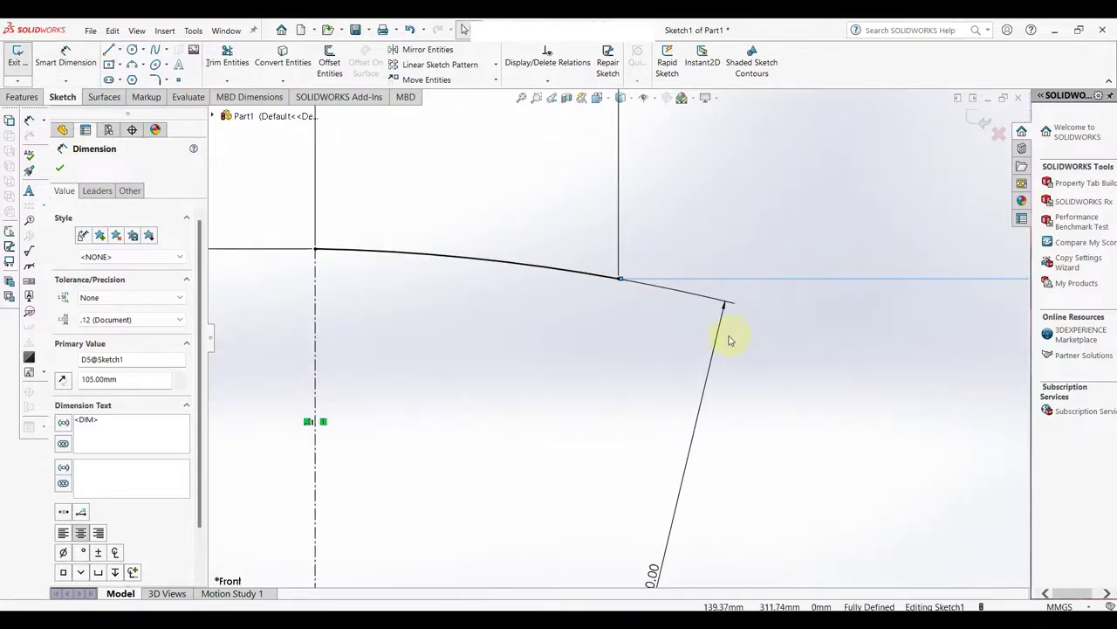
drag(724, 350, 531, 324)
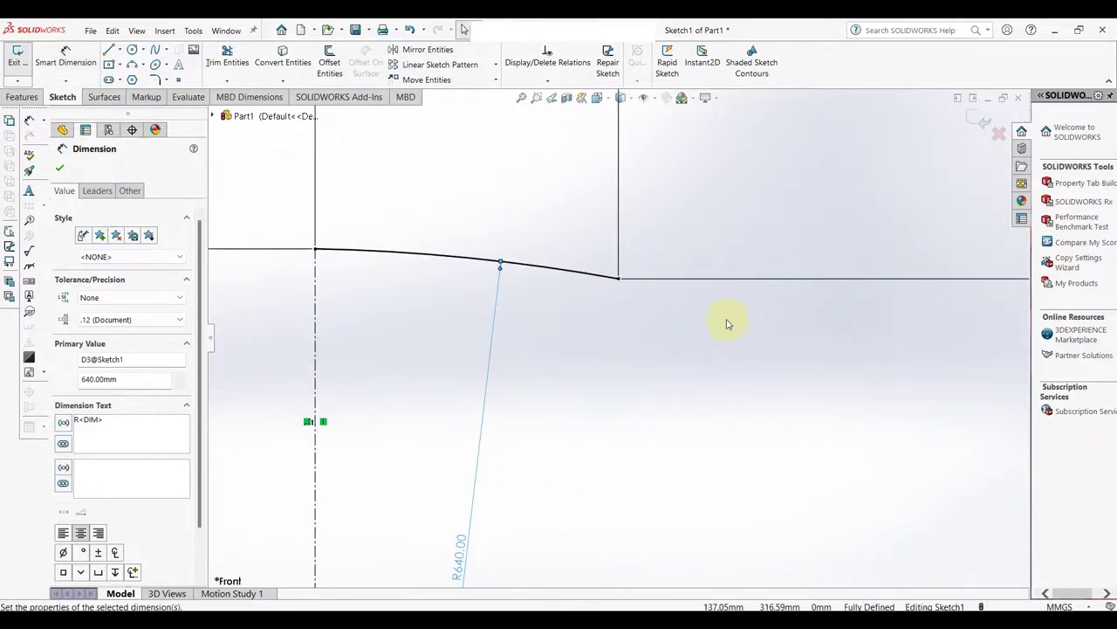
mouse_move(727, 324)
right_down()
mouse_move(707, 327)
mouse_move(679, 276)
right_up()
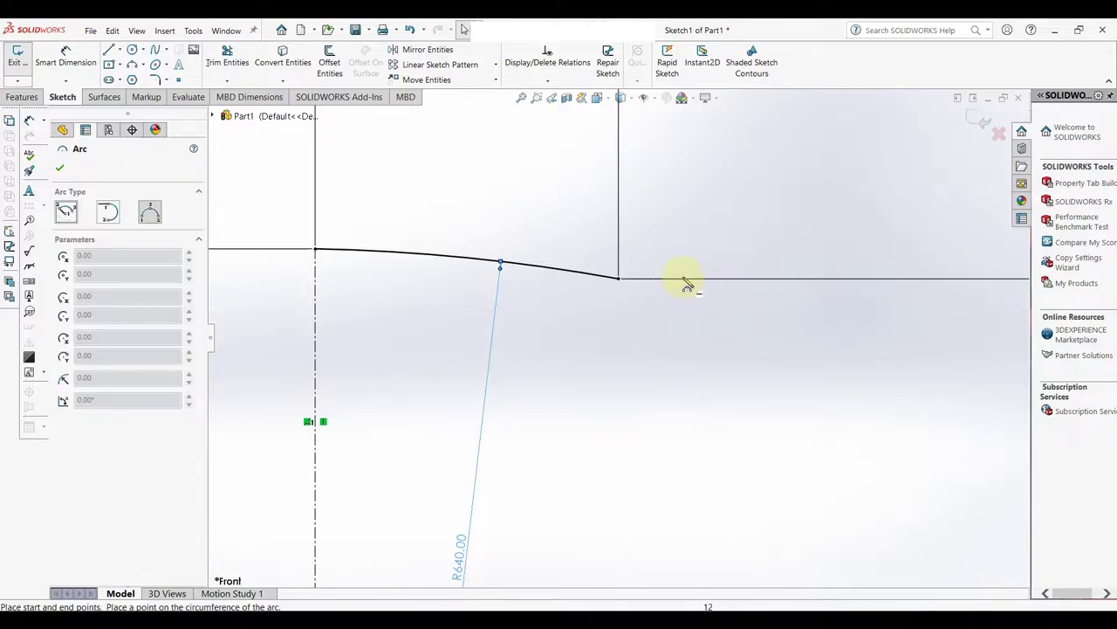
Step: Draw a three-point side arc curving down from the end of the R640 arc
click(620, 279)
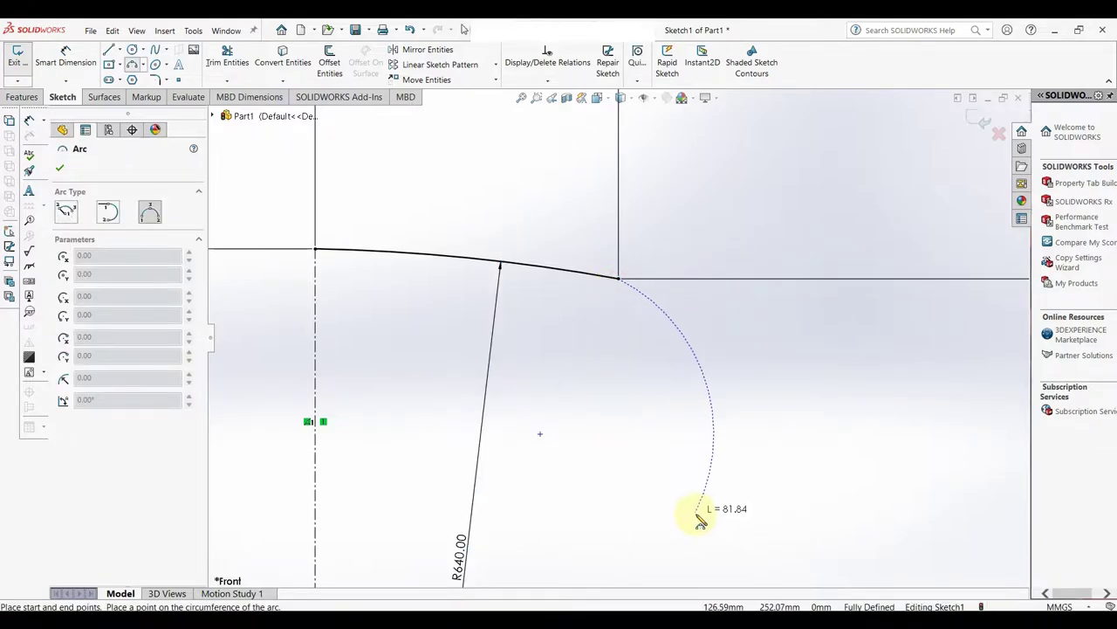
click(695, 518)
click(703, 438)
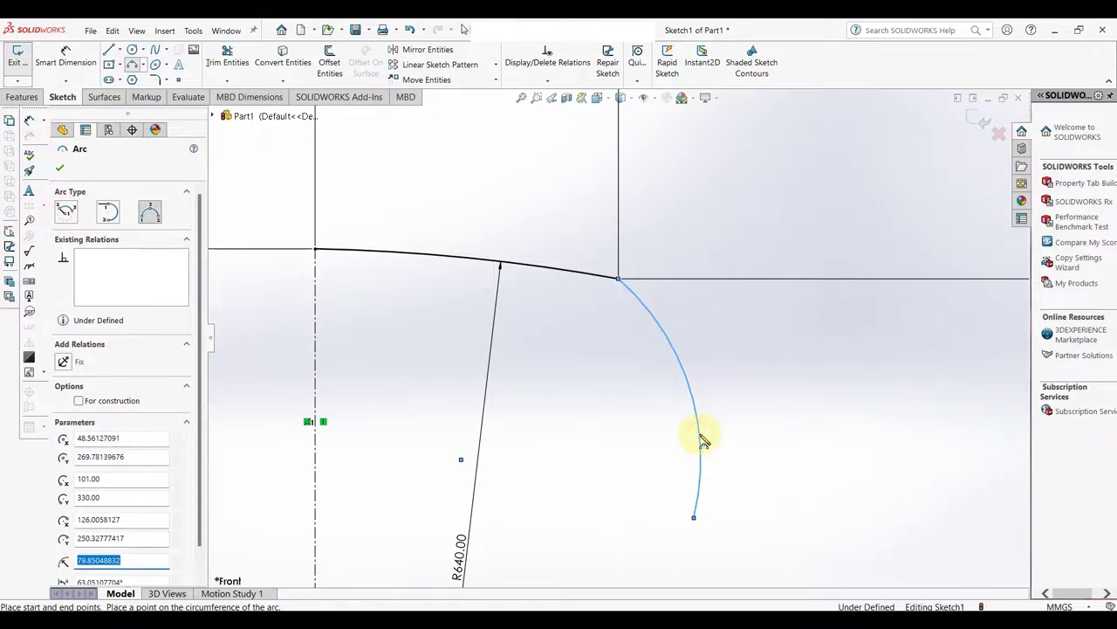
scroll(703, 440, up, 2)
scroll(673, 456, up, 2)
scroll(599, 425, down, 2)
scroll(544, 361, down, 1)
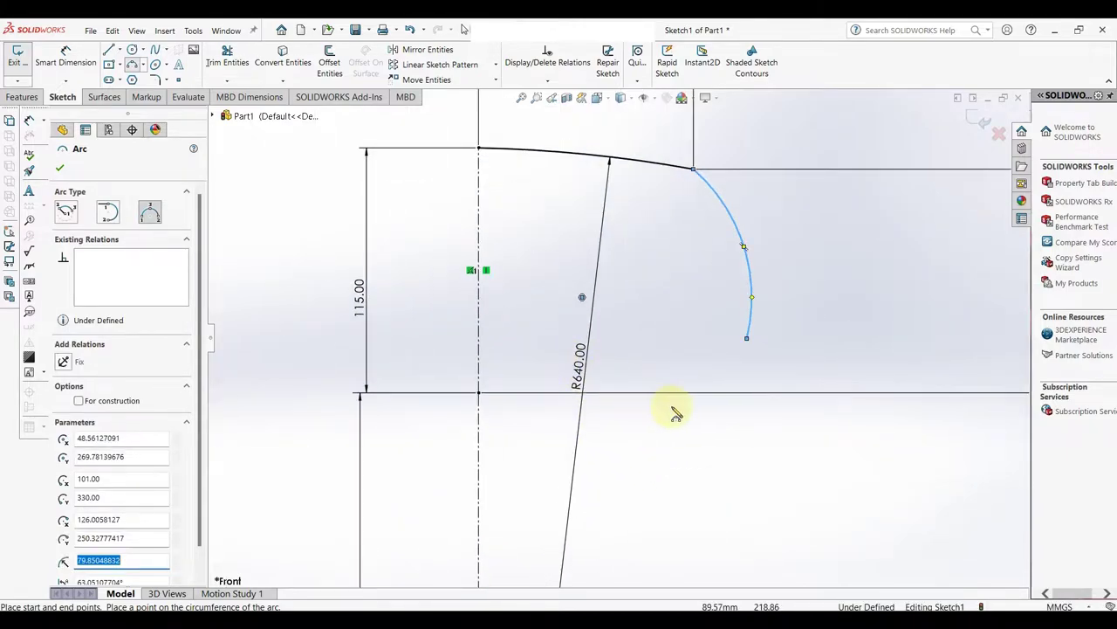
Step: Constrain the side arc's two endpoints to be vertically aligned
right_drag(689, 471, 689, 390)
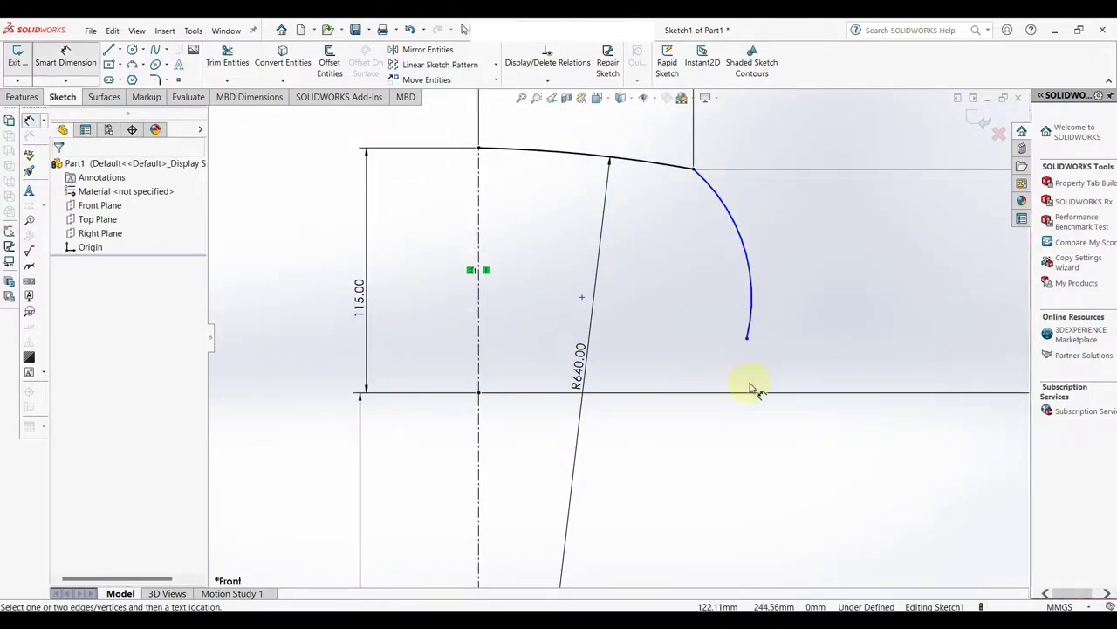
key(Escape)
drag(748, 342, 724, 272)
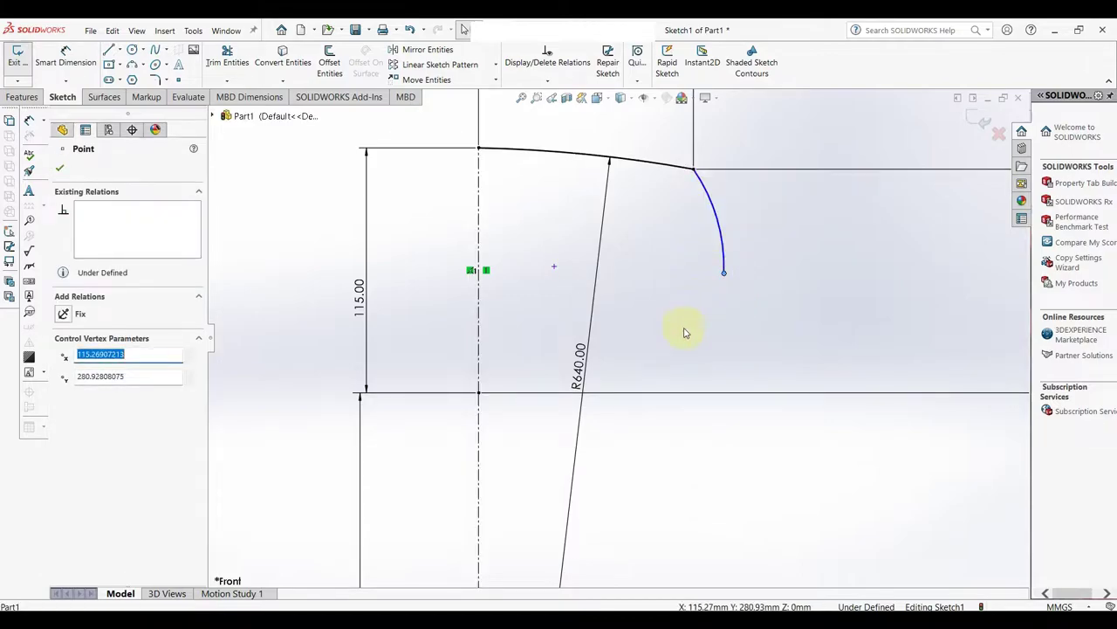
ctrl+click(692, 170)
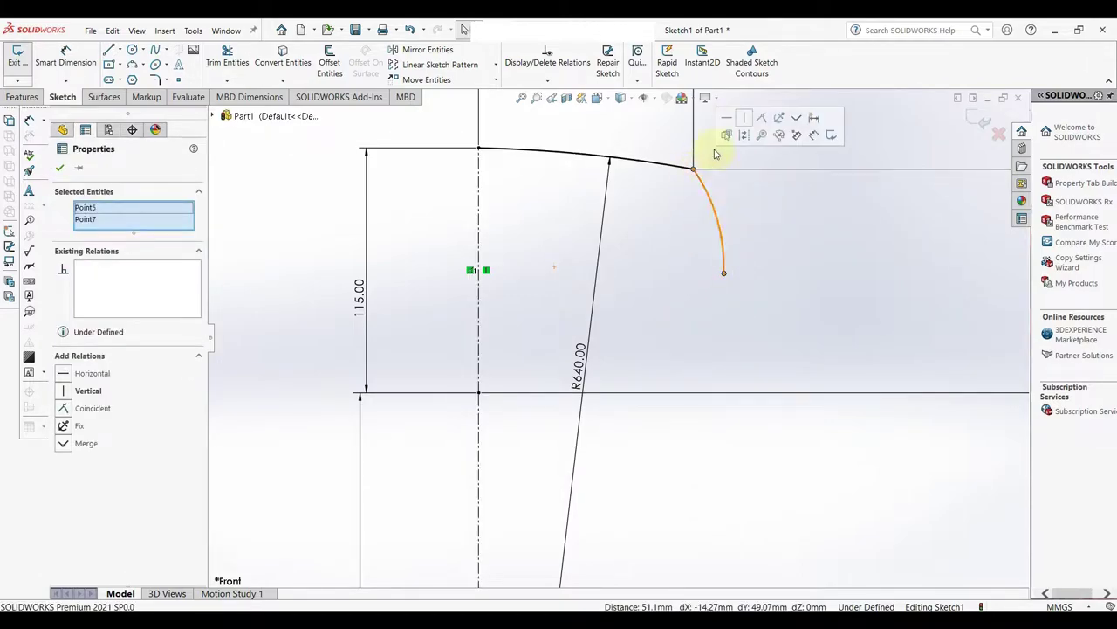
click(749, 119)
click(742, 317)
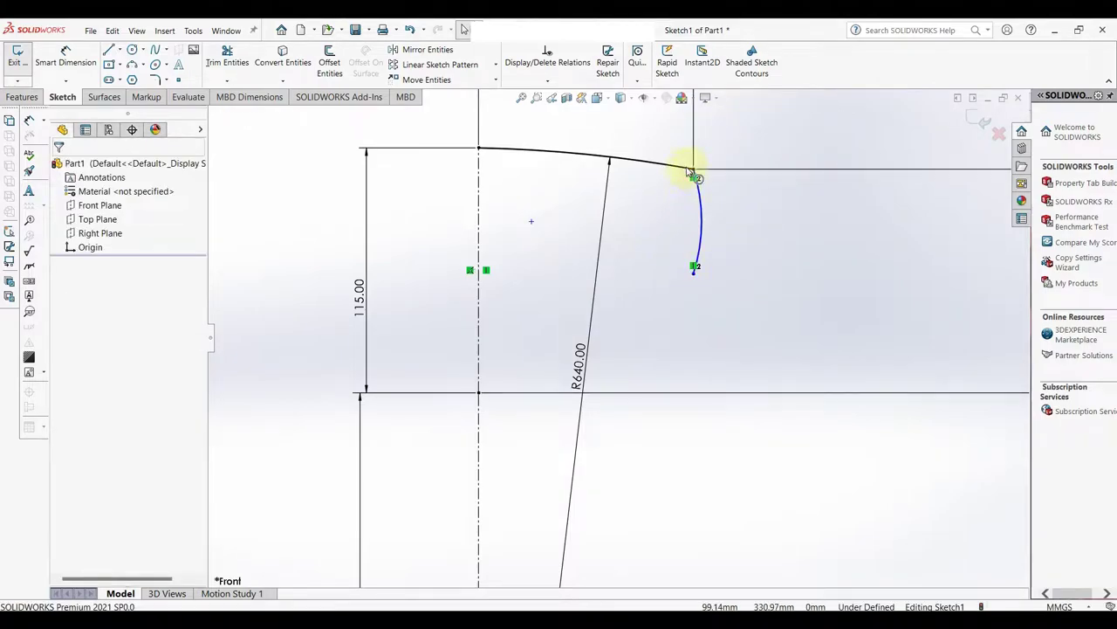
click(674, 165)
click(661, 236)
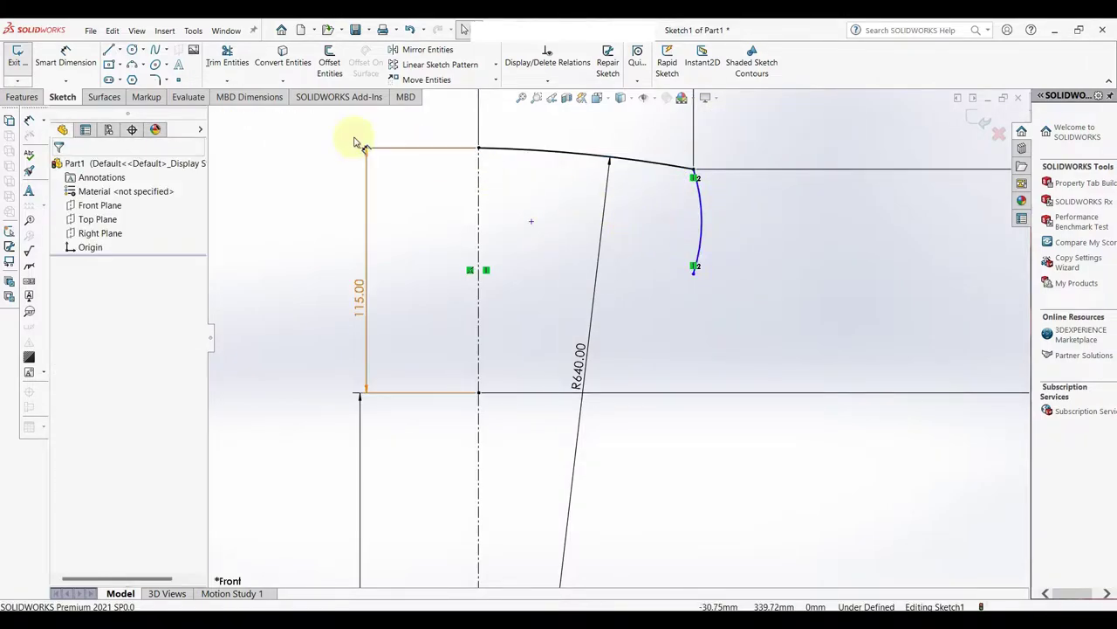
Step: Fillet the corner between the R640 arc and the side arc with a 20 mm radius
click(156, 79)
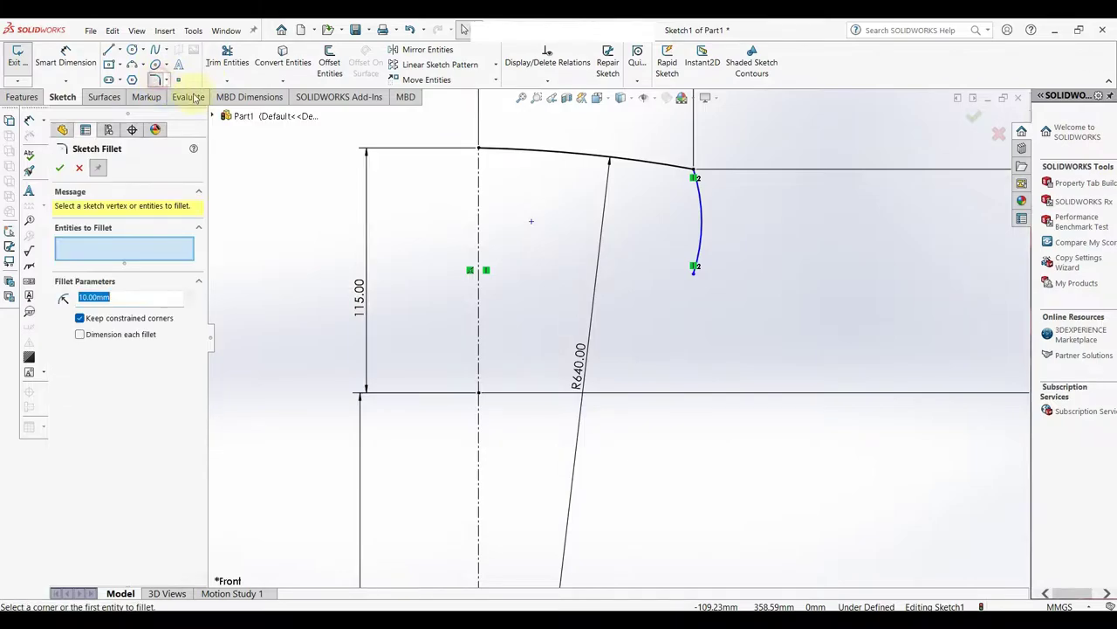
click(699, 182)
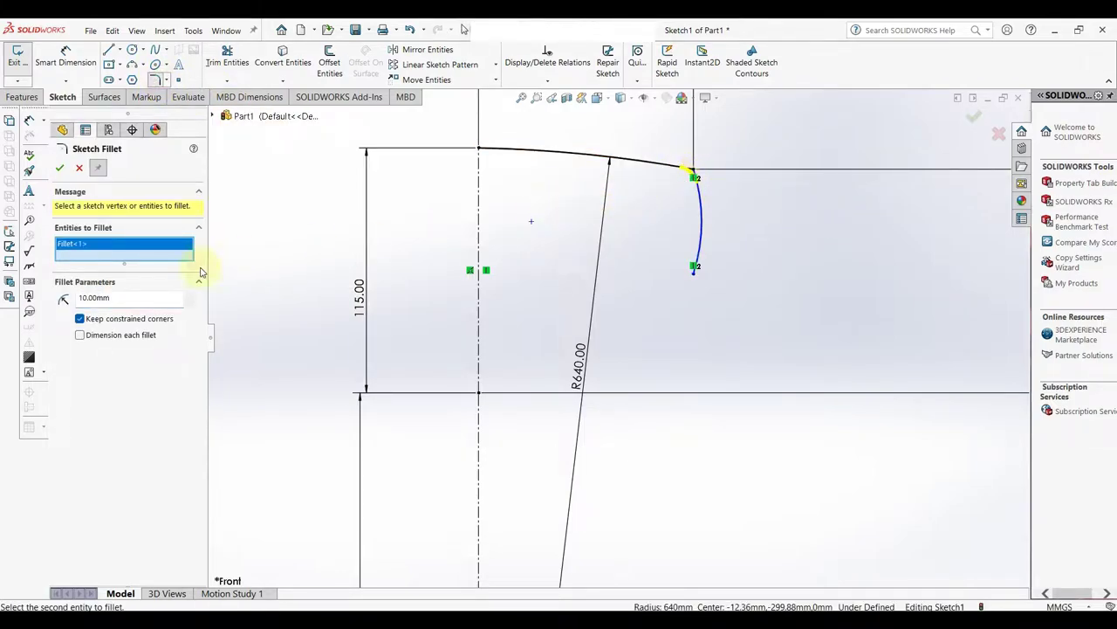
double_click(87, 298)
text(20)
click(977, 125)
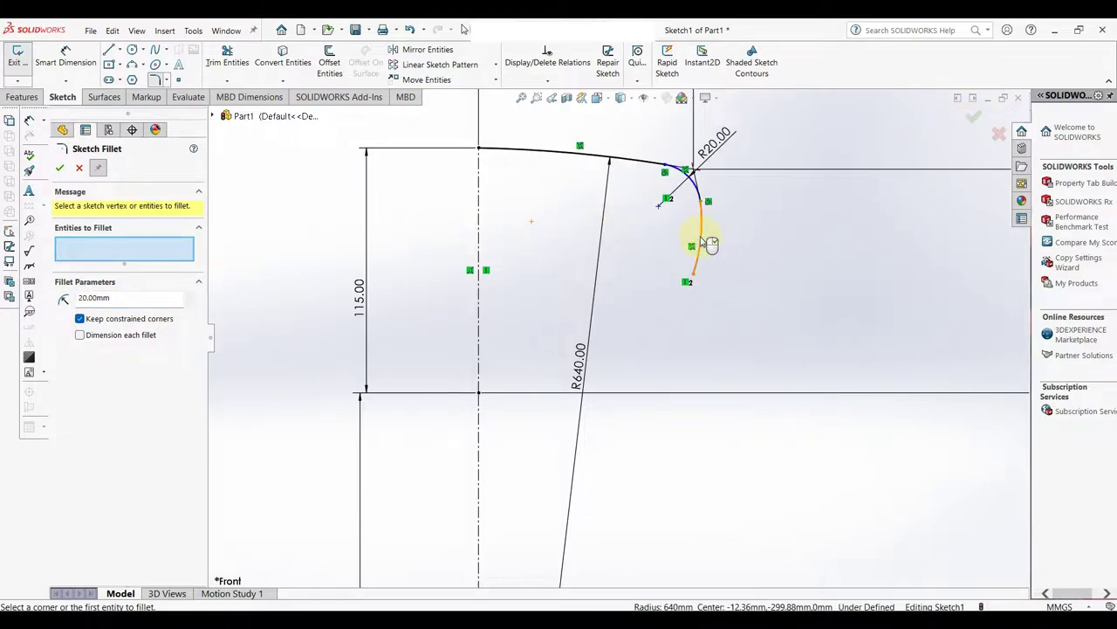
key(Escape)
Step: Dimension the side arc's radius to 65 mm
key(d)
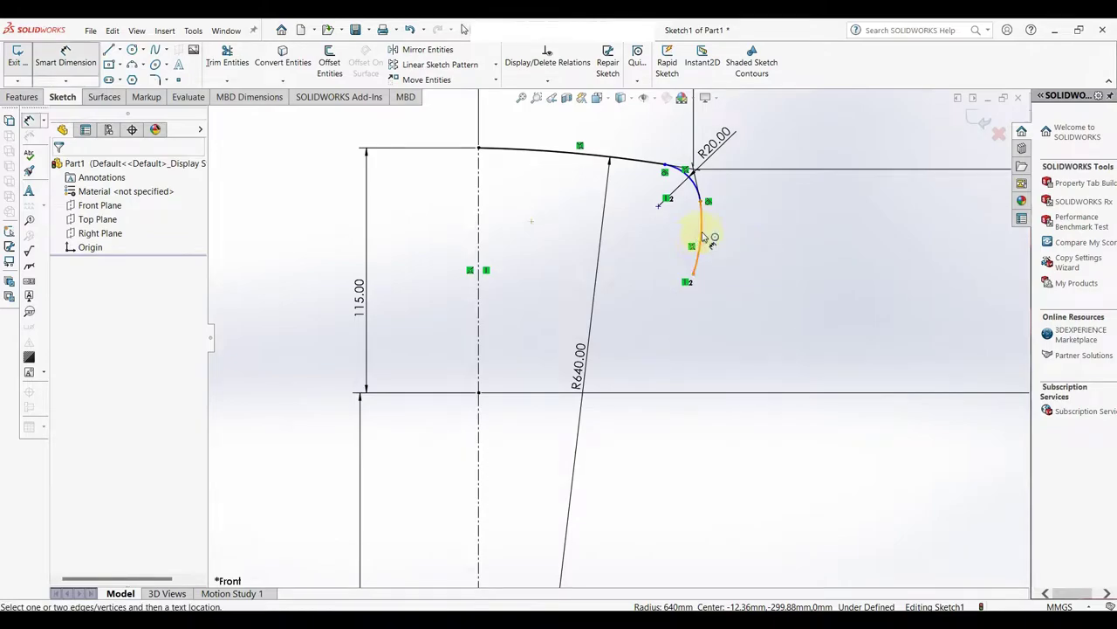
click(704, 237)
click(773, 237)
text(6)
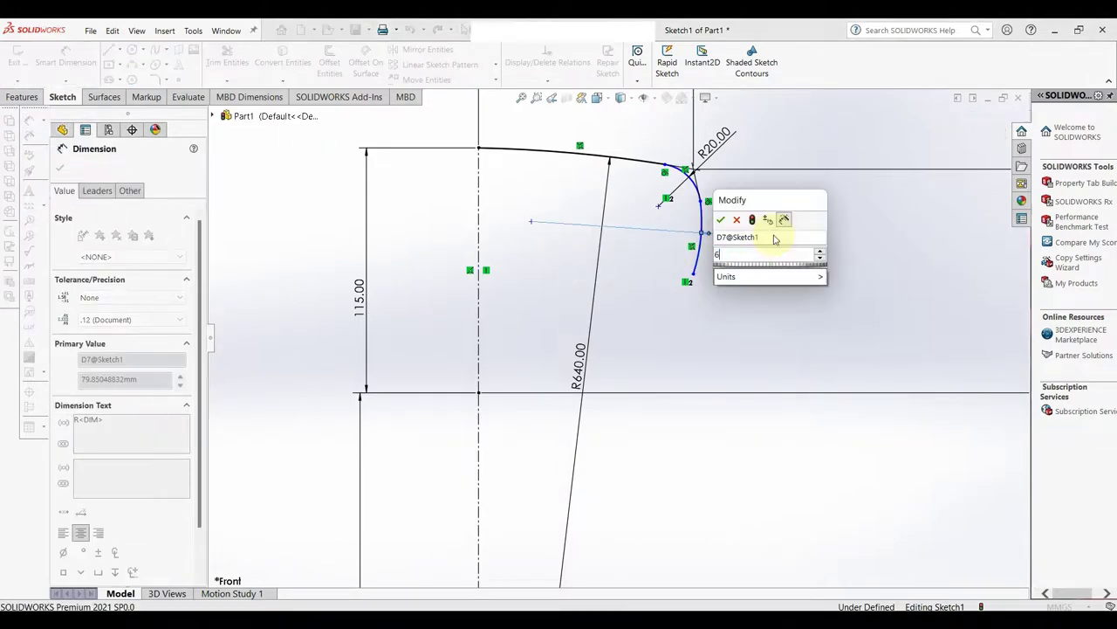
text(5)
key(Return)
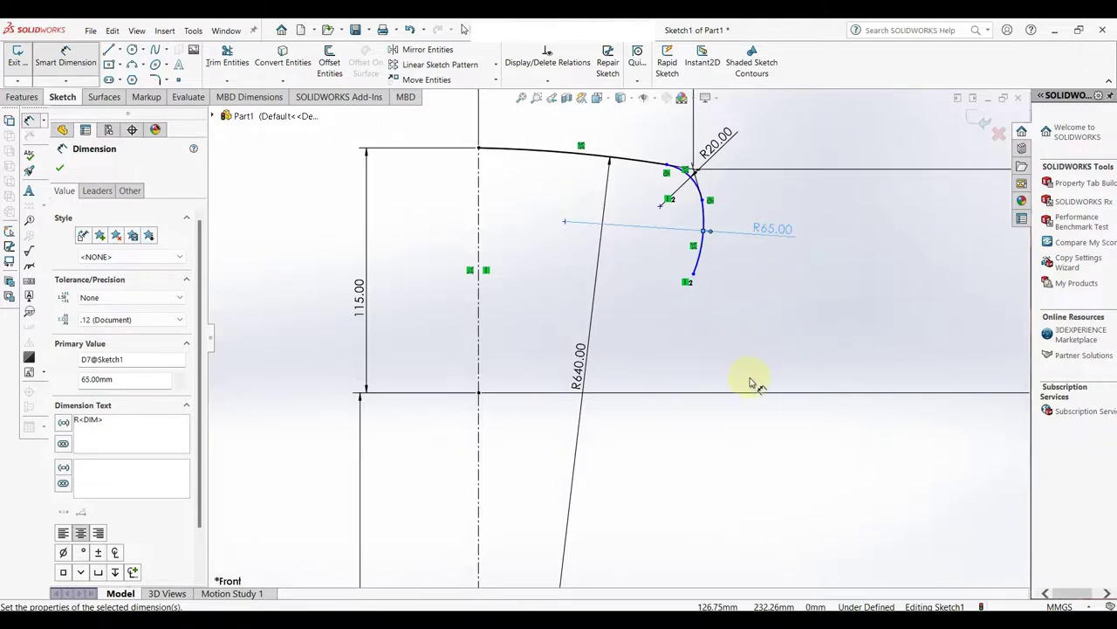
Step: Set the vertical distance between the side arc's endpoints to 95 mm
click(695, 277)
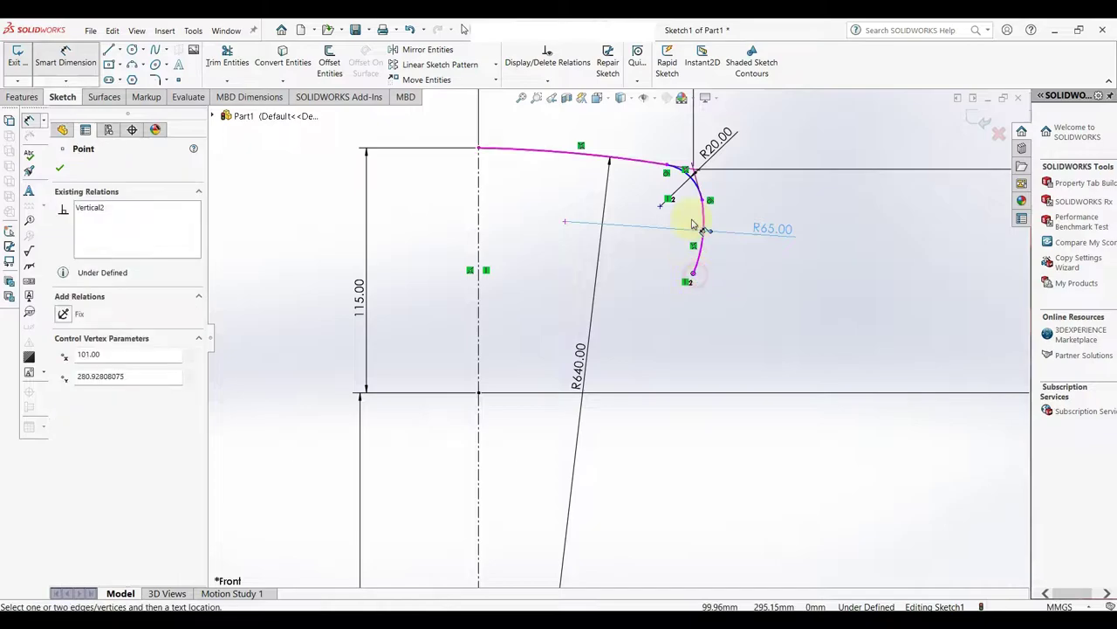
click(695, 172)
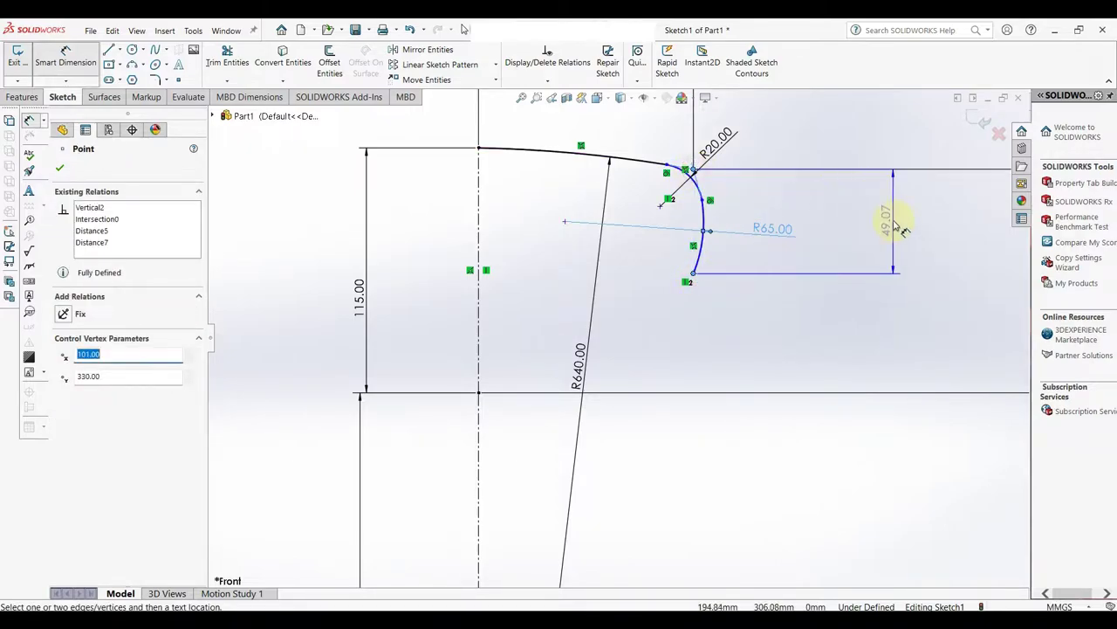
click(897, 224)
text(95)
key(Return)
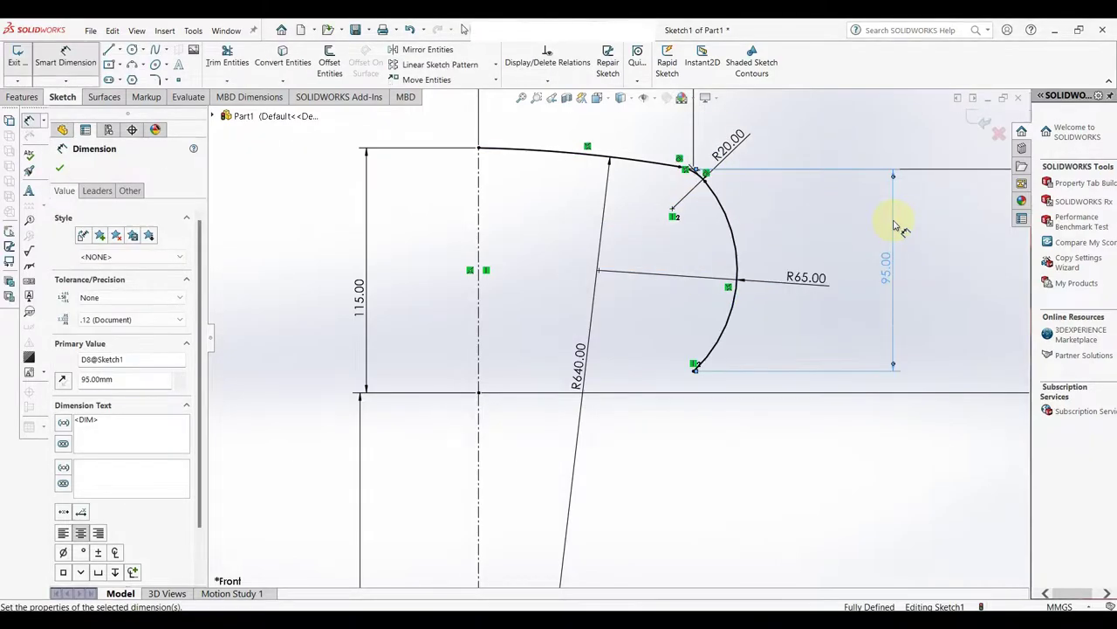
scroll(655, 392, down, 2)
scroll(699, 349, down, 1)
scroll(572, 349, down, 1)
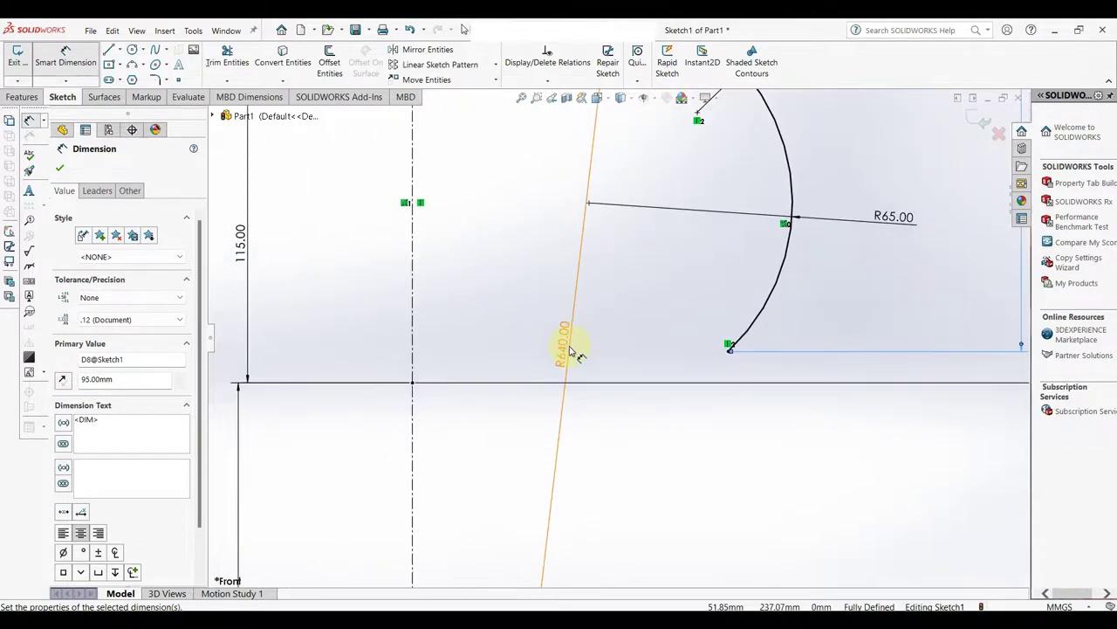
Step: Add a small arc off the side arc's lower end and a short vertical line down to the base
right_drag(750, 437, 720, 438)
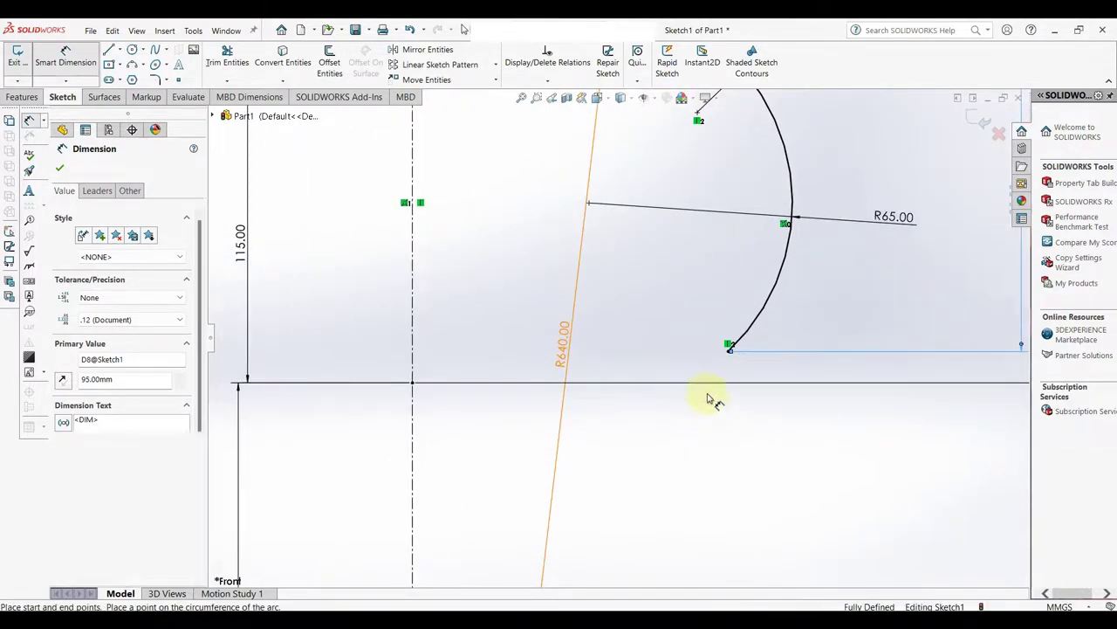
click(730, 346)
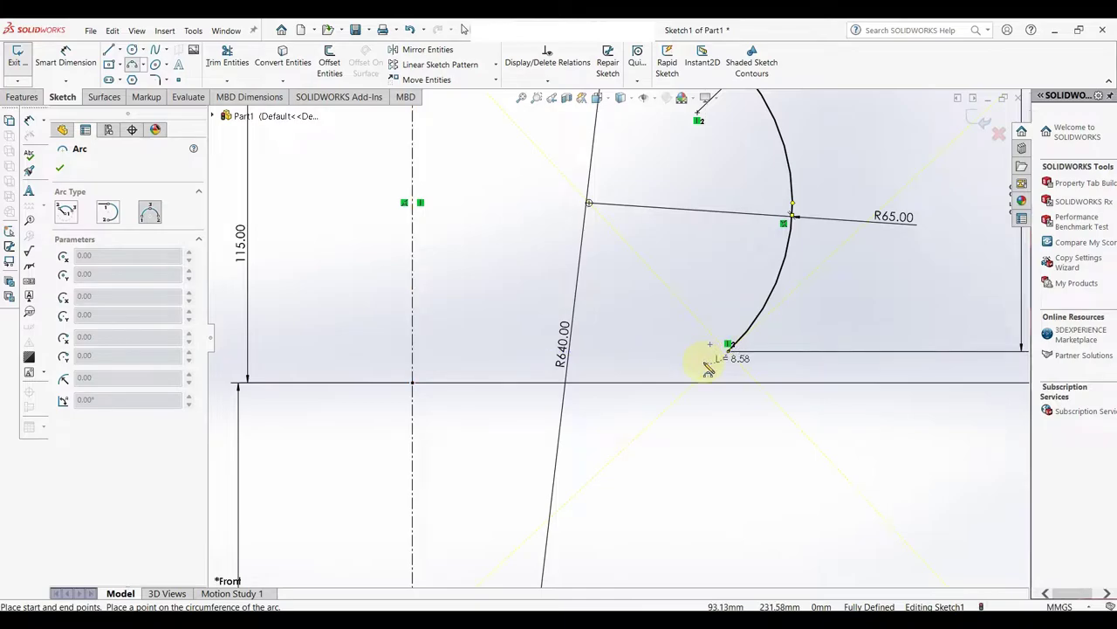
click(710, 367)
click(714, 365)
right_click(716, 362)
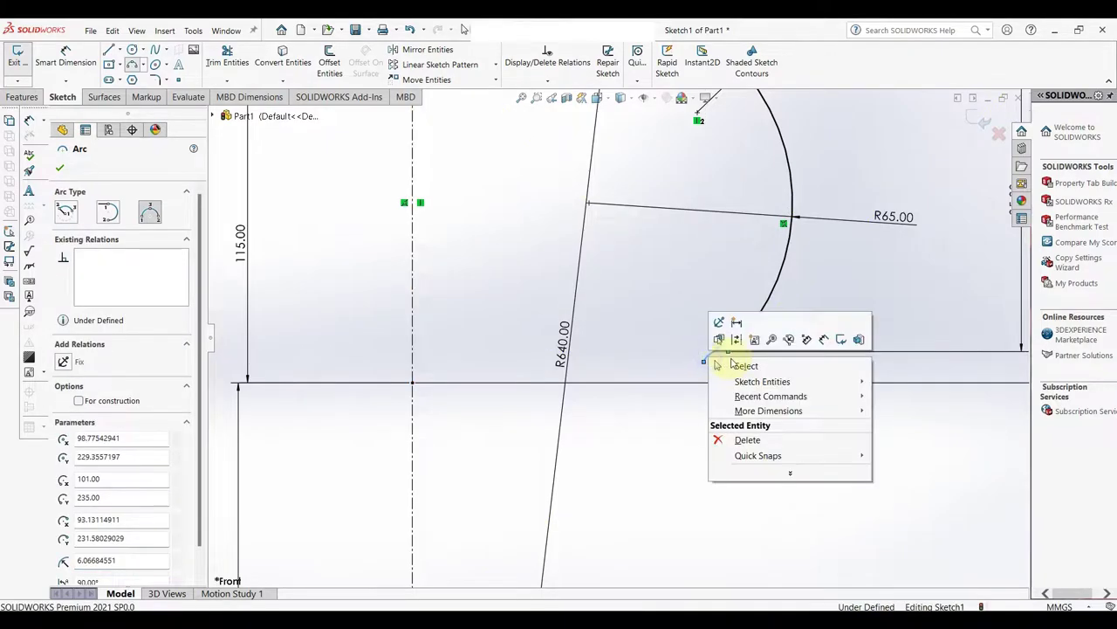
click(748, 364)
right_drag(742, 392, 713, 375)
click(705, 361)
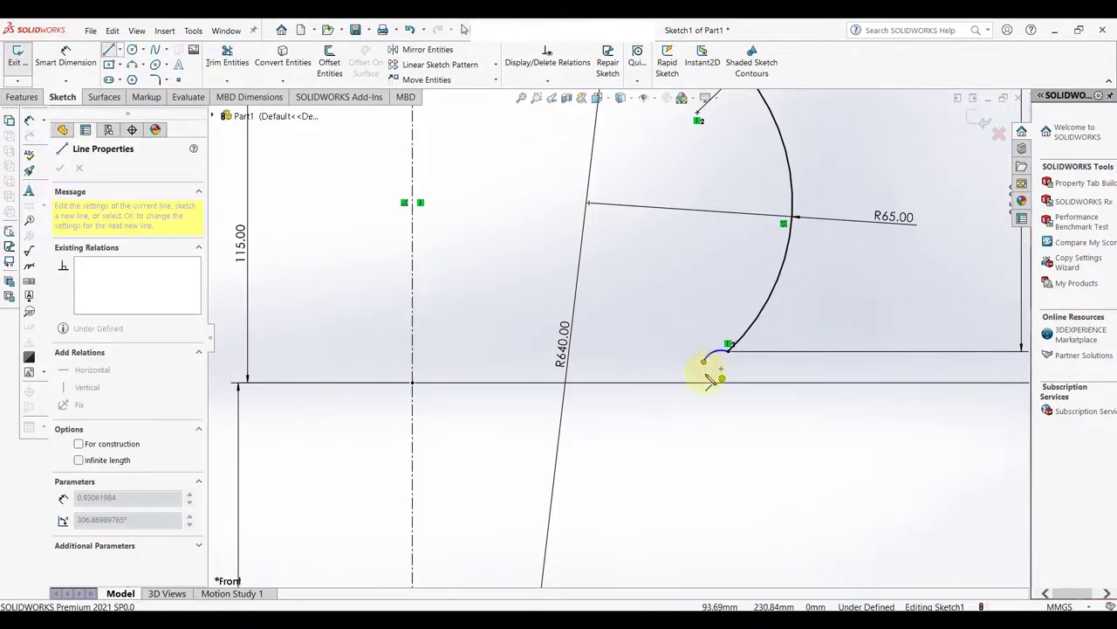
click(704, 384)
right_click(706, 384)
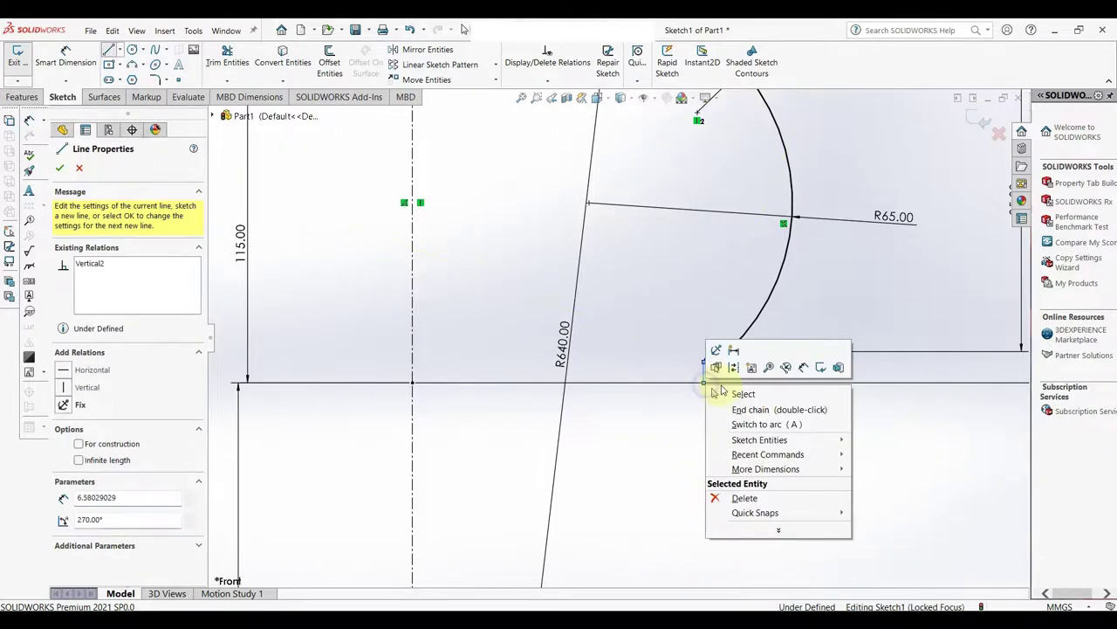
click(729, 392)
Step: Dimension the small connecting arc's radius to 4 mm
right_drag(733, 407, 716, 356)
click(716, 356)
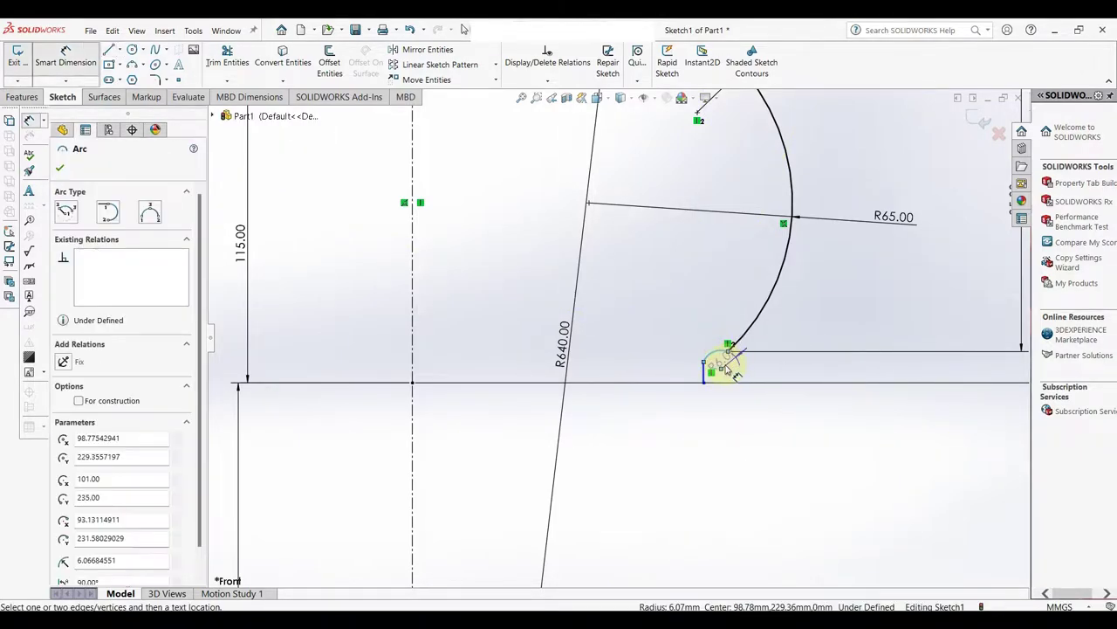
click(697, 327)
text(4)
key(Return)
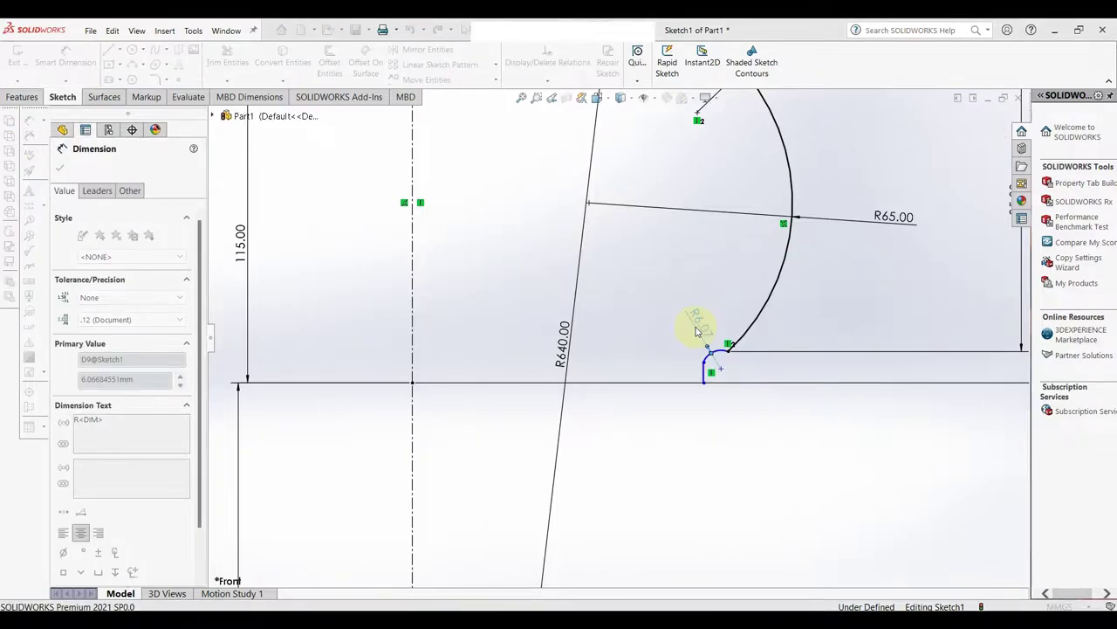
scroll(750, 385, down, 3)
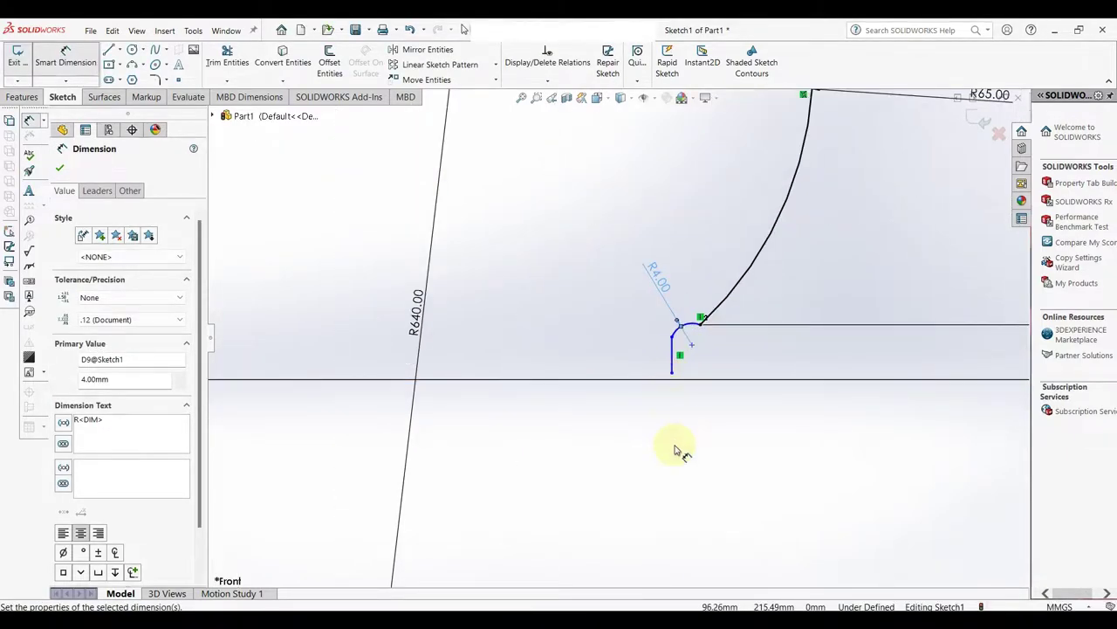
right_drag(669, 471, 663, 409)
Step: Align the short line's end point horizontally with the centreline's baseline point
scroll(638, 407, up, 3)
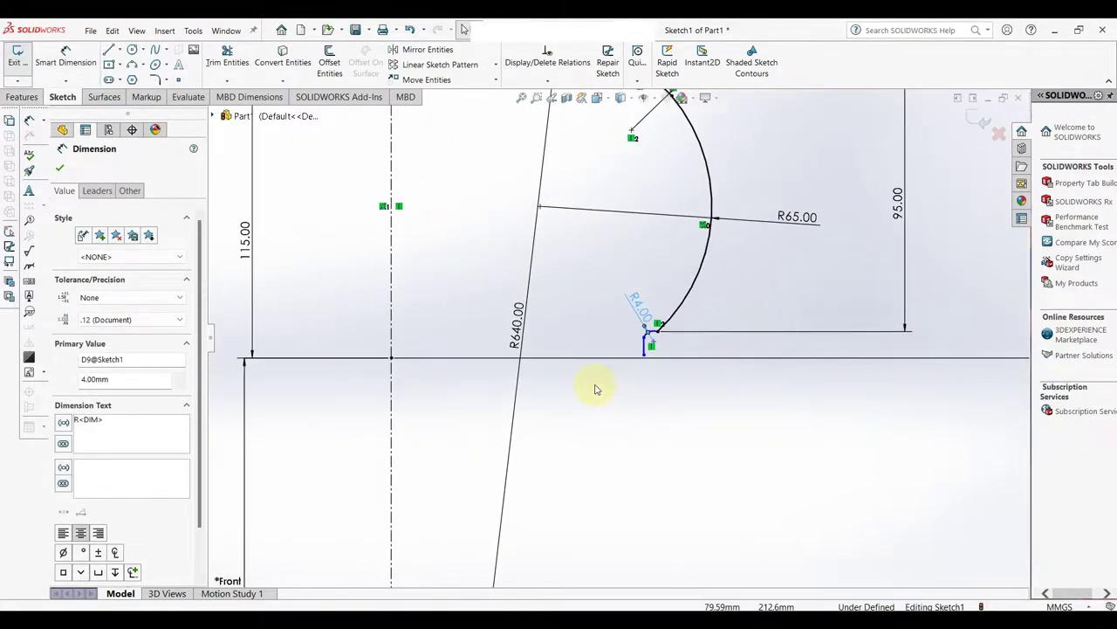
scroll(594, 387, down, 1)
scroll(544, 375, up, 1)
click(401, 344)
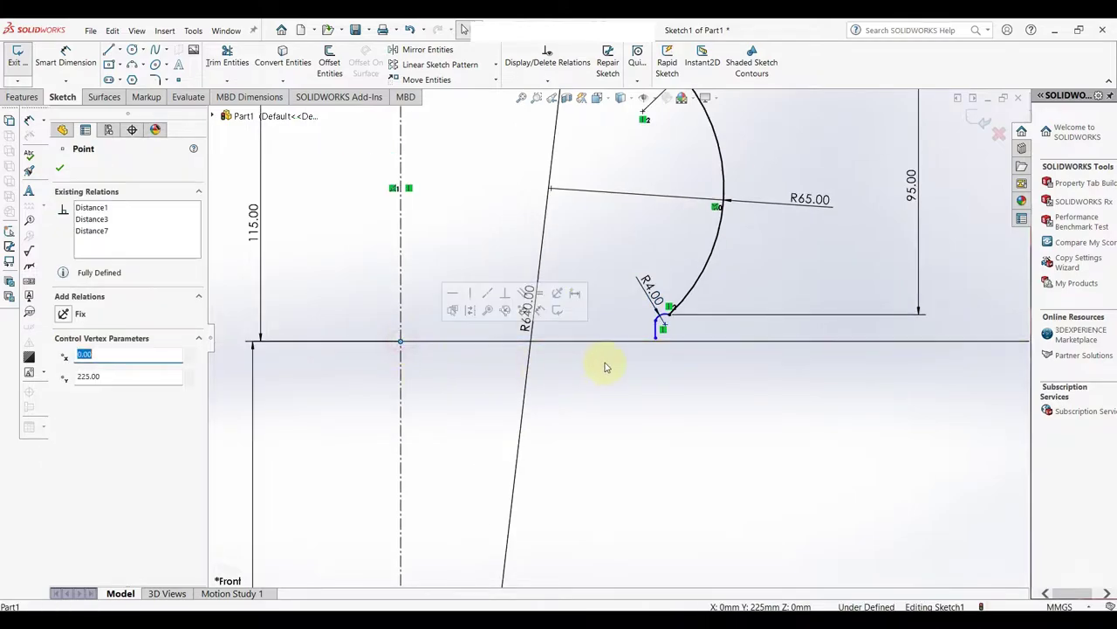
ctrl+click(656, 337)
click(689, 290)
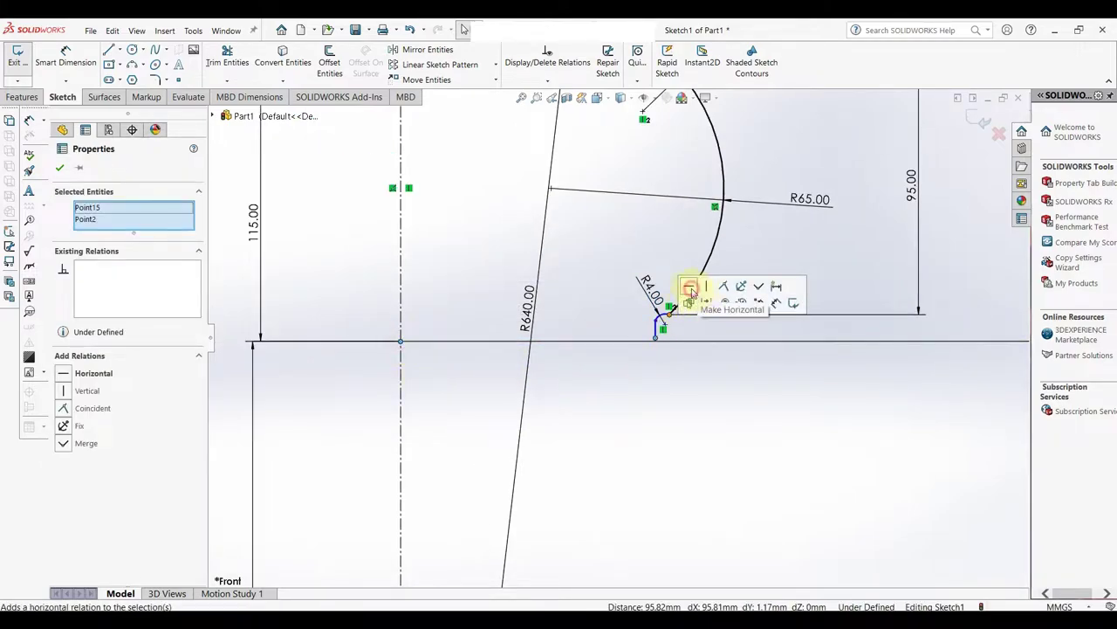
click(668, 394)
scroll(598, 271, up, 2)
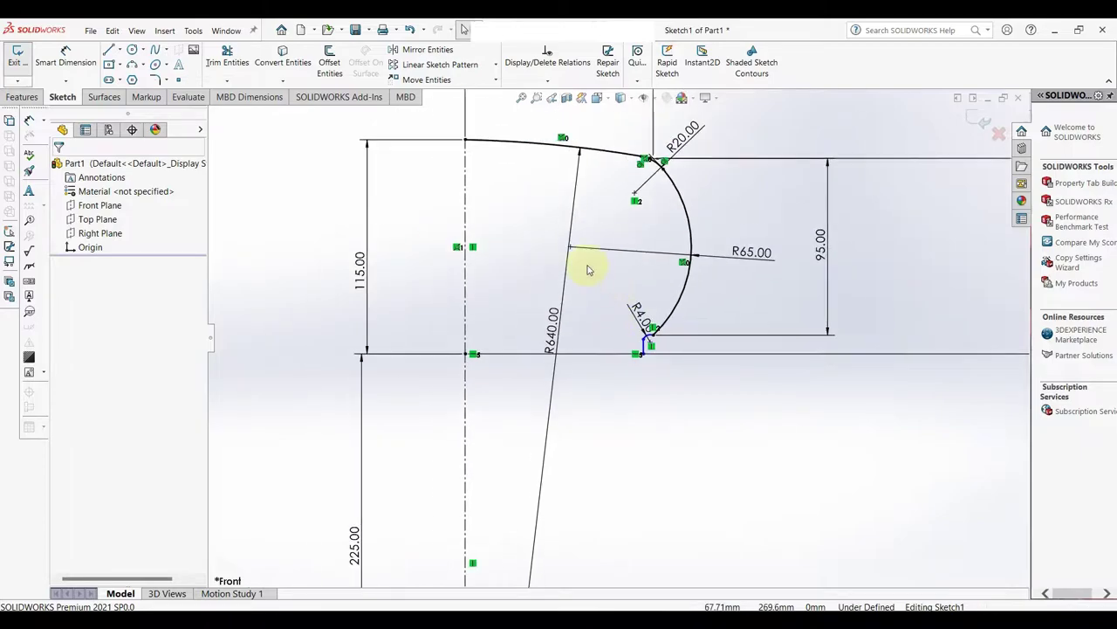
scroll(593, 297, down, 1)
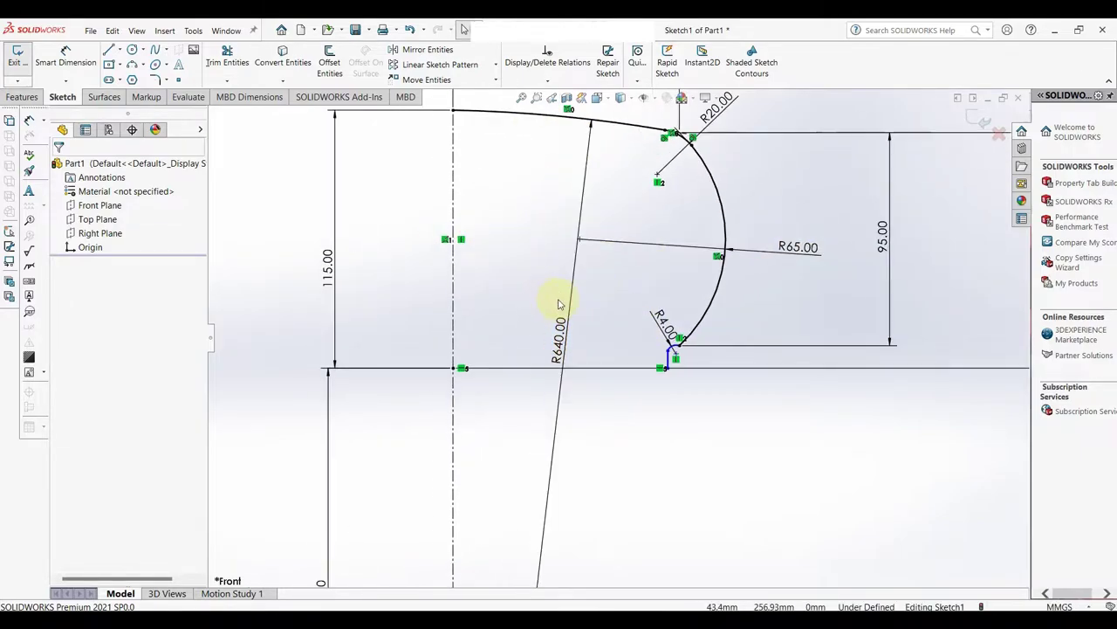
scroll(615, 362, down, 1)
Step: Dimension the short vertical line to 6 mm long
right_drag(715, 481, 714, 444)
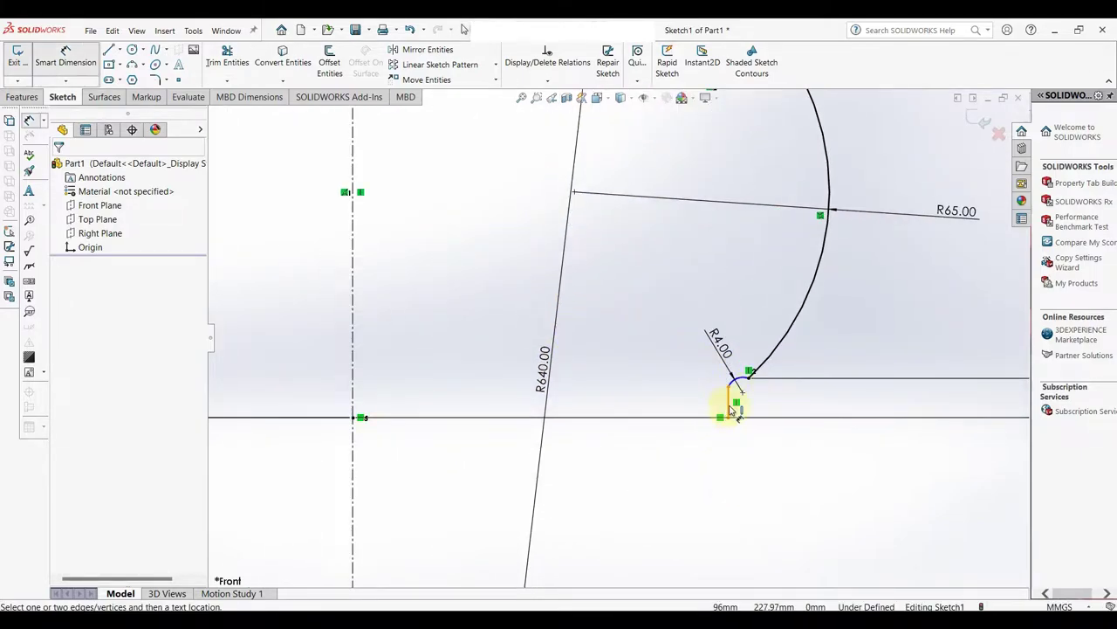
click(730, 404)
click(677, 406)
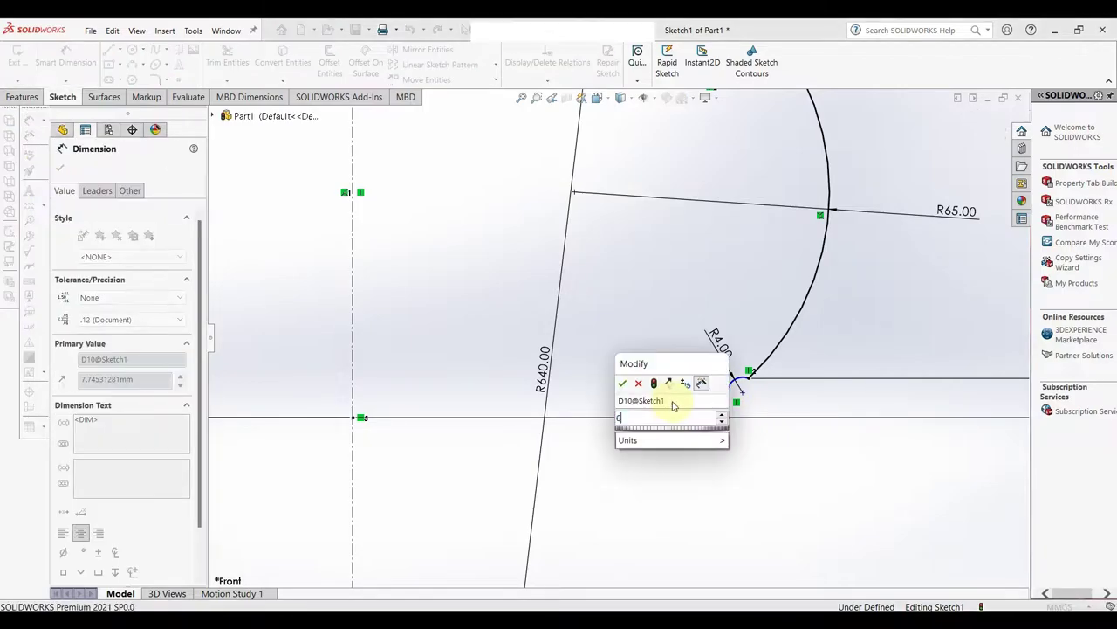
text(6)
key(Return)
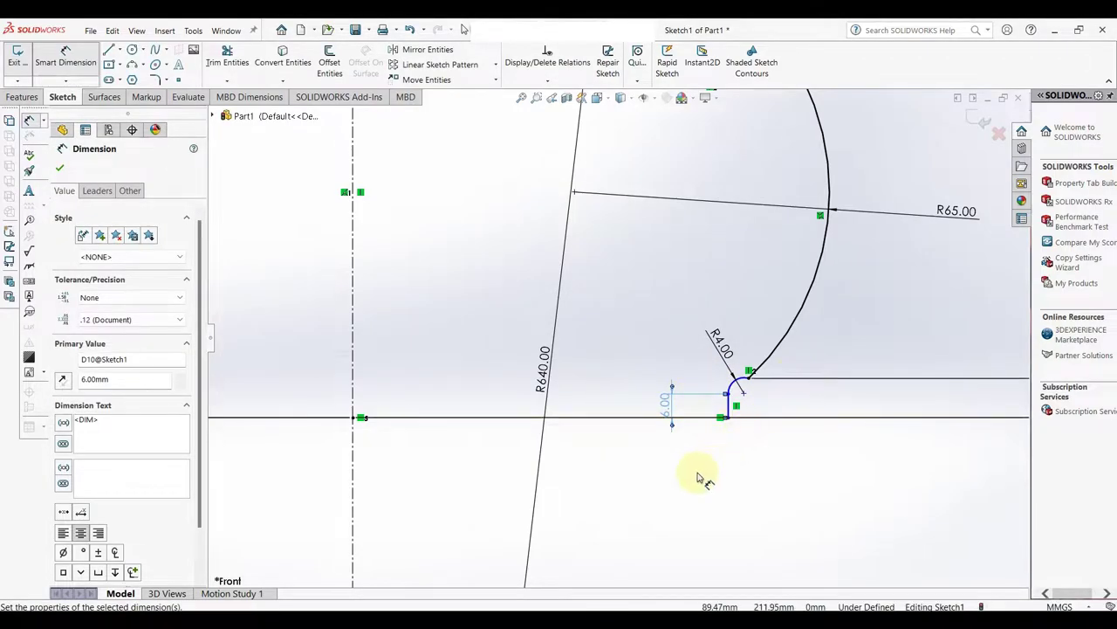
Step: Set the short line's horizontal distance from the centreline to 97 mm
click(353, 420)
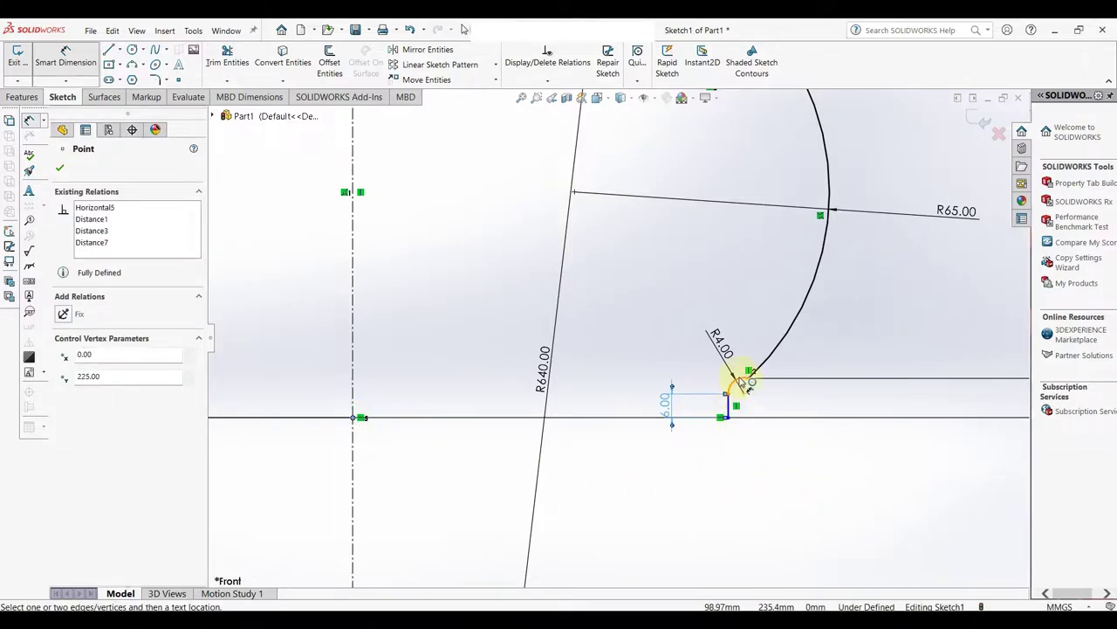
click(736, 424)
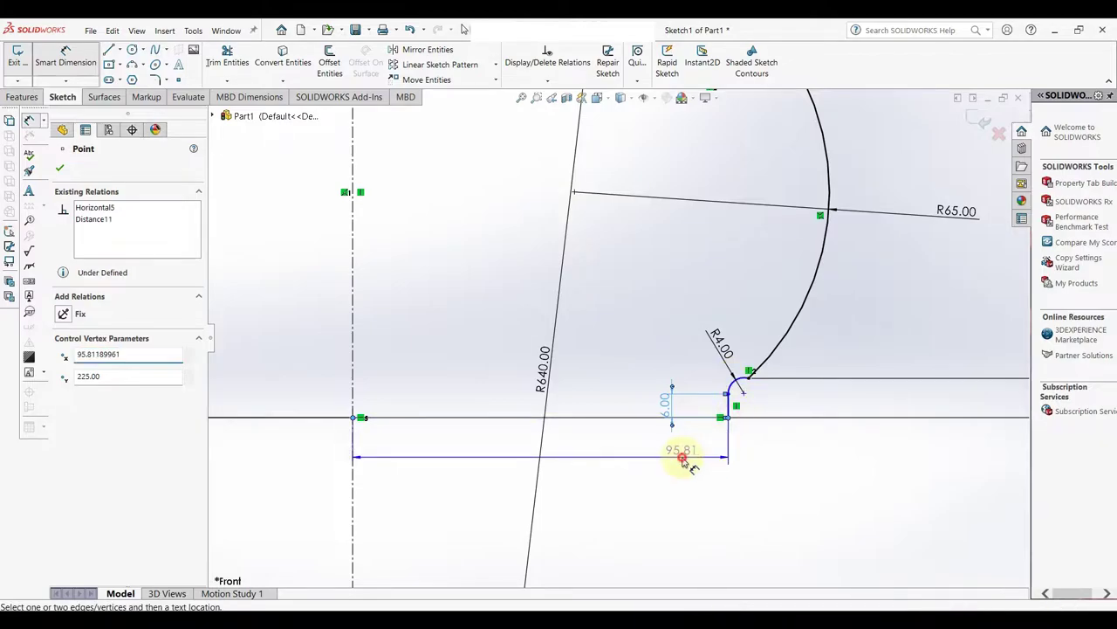
click(681, 457)
text(97)
key(Return)
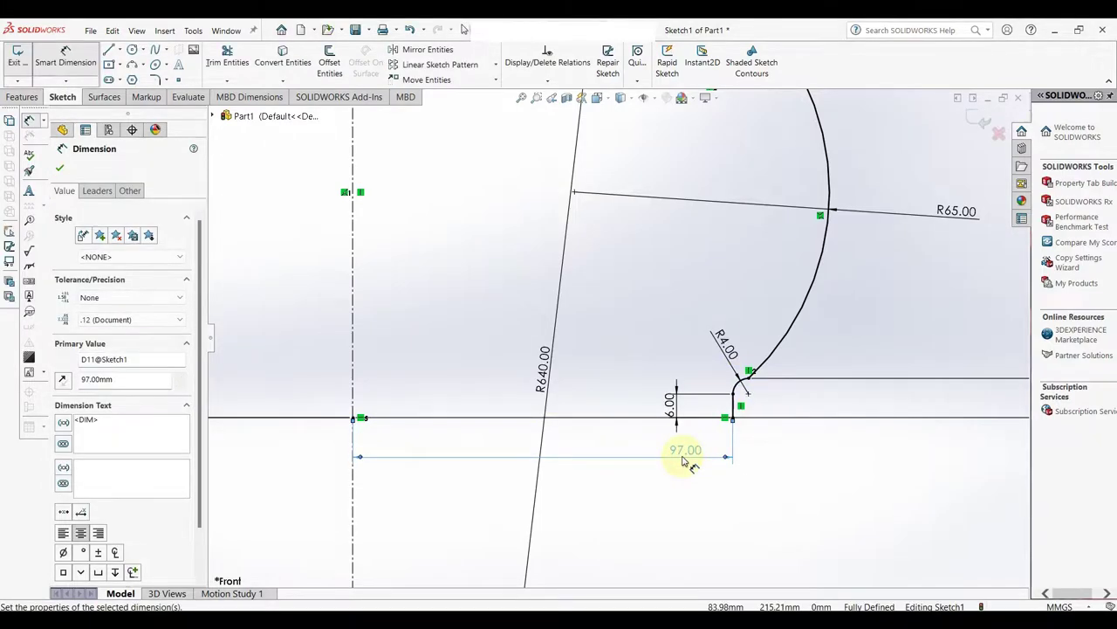
scroll(679, 392, up, 3)
scroll(611, 323, up, 3)
scroll(637, 291, down, 3)
scroll(760, 319, up, 2)
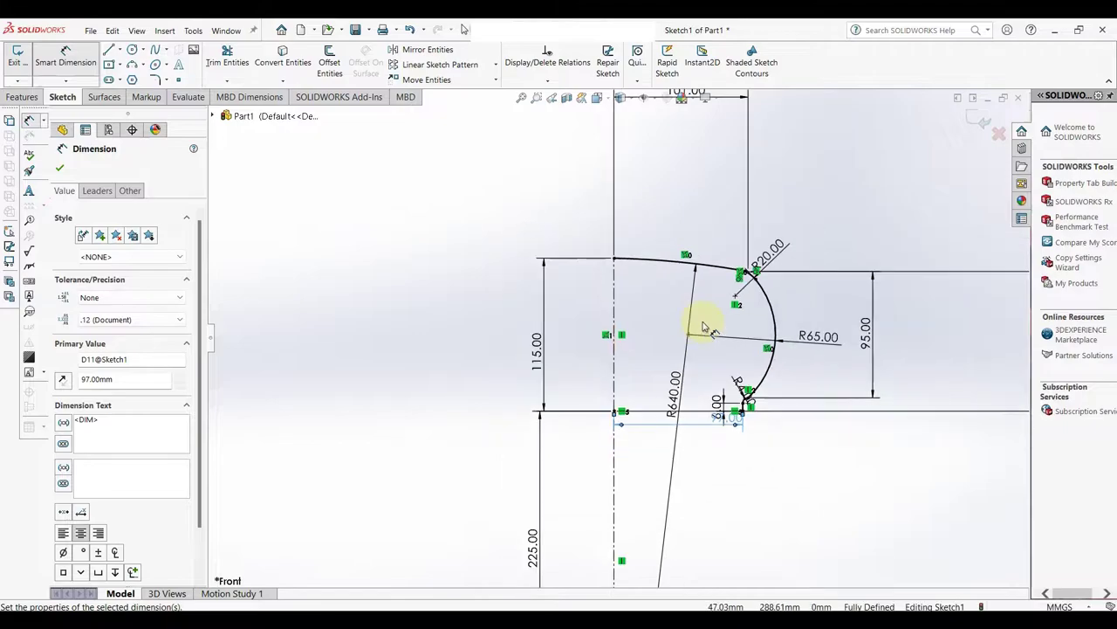
Step: Mirror the half profile curves about the vertical centreline into a symmetric outline
click(420, 54)
mouse_move(542, 181)
mouse_down()
mouse_move(717, 303)
mouse_move(636, 290)
mouse_up()
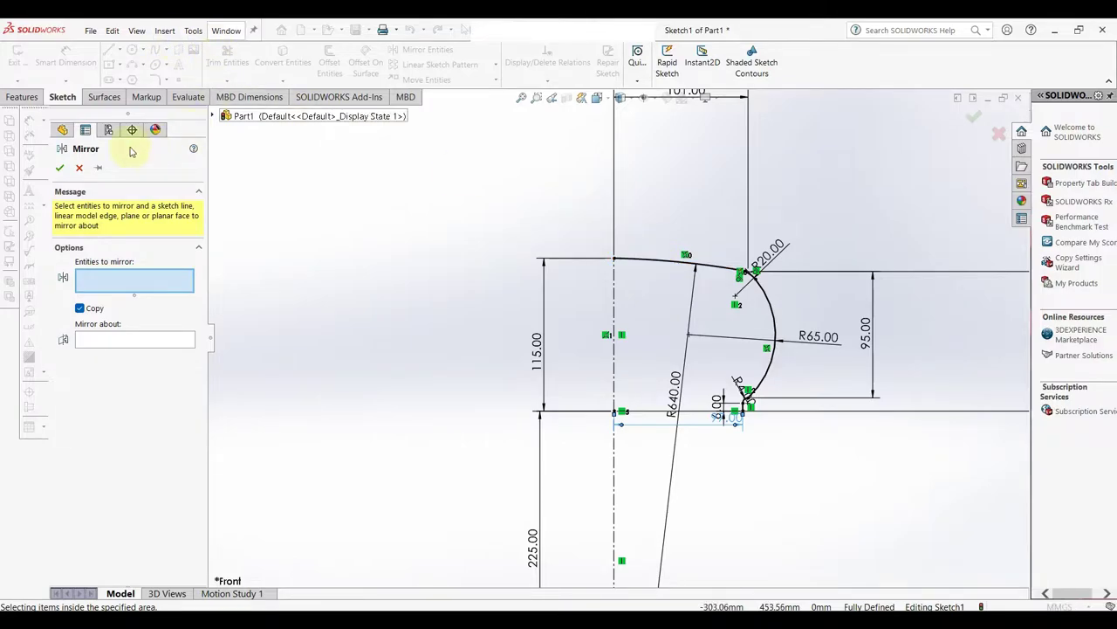
drag(559, 206, 826, 461)
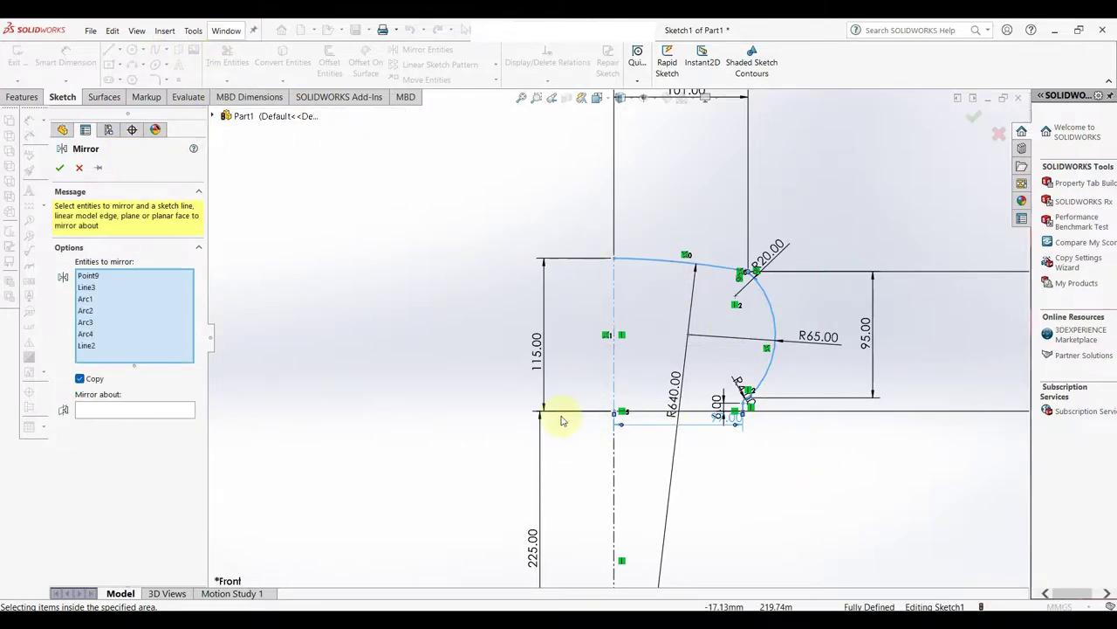
click(158, 412)
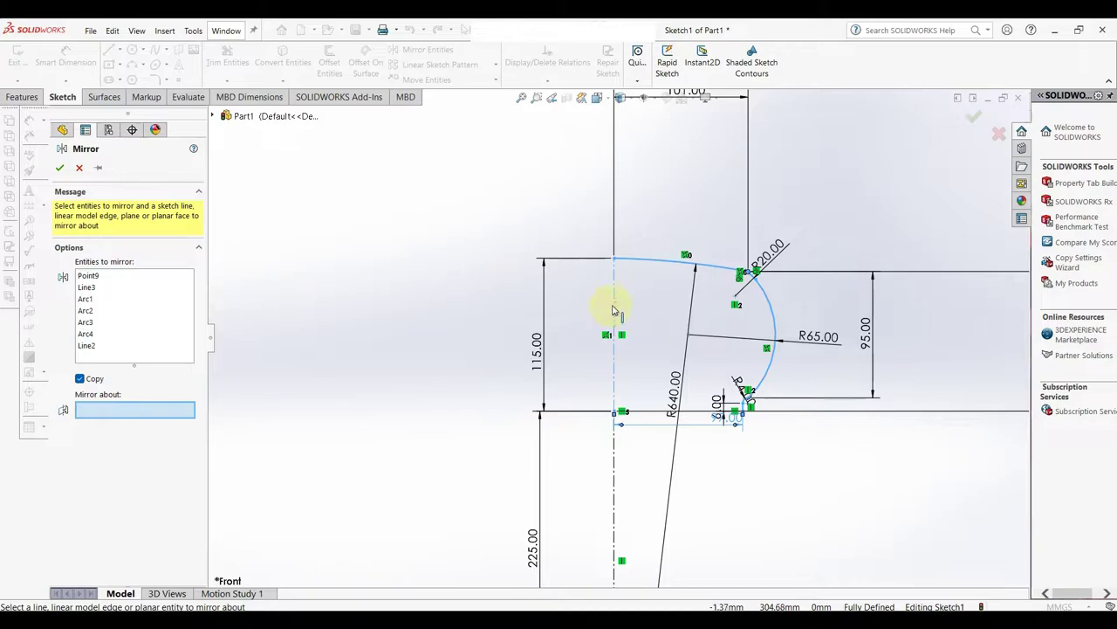
click(613, 310)
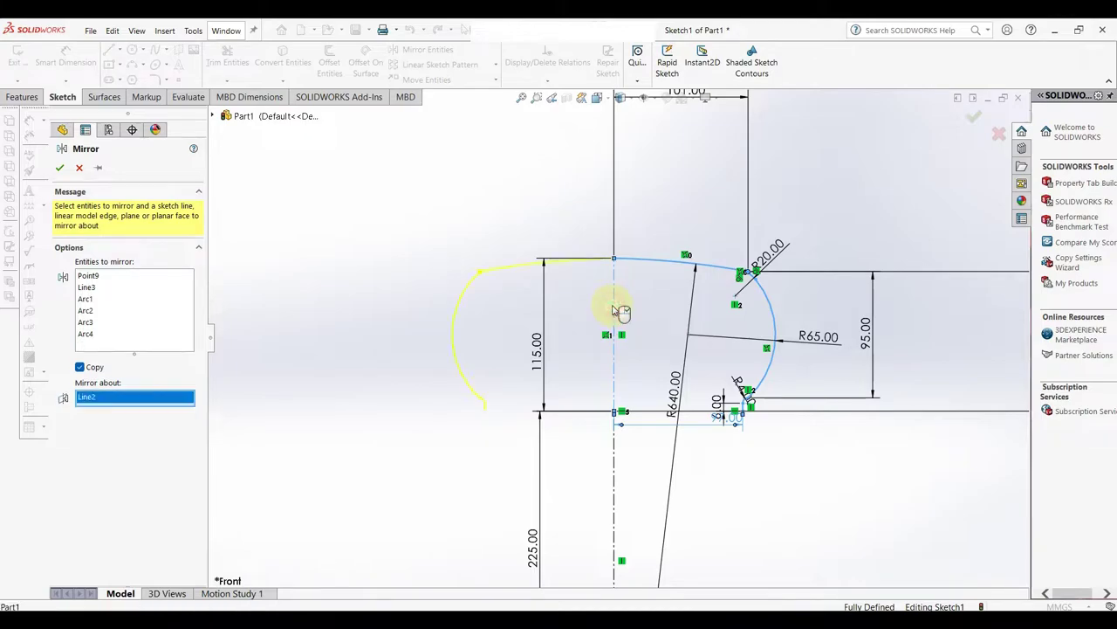
click(60, 168)
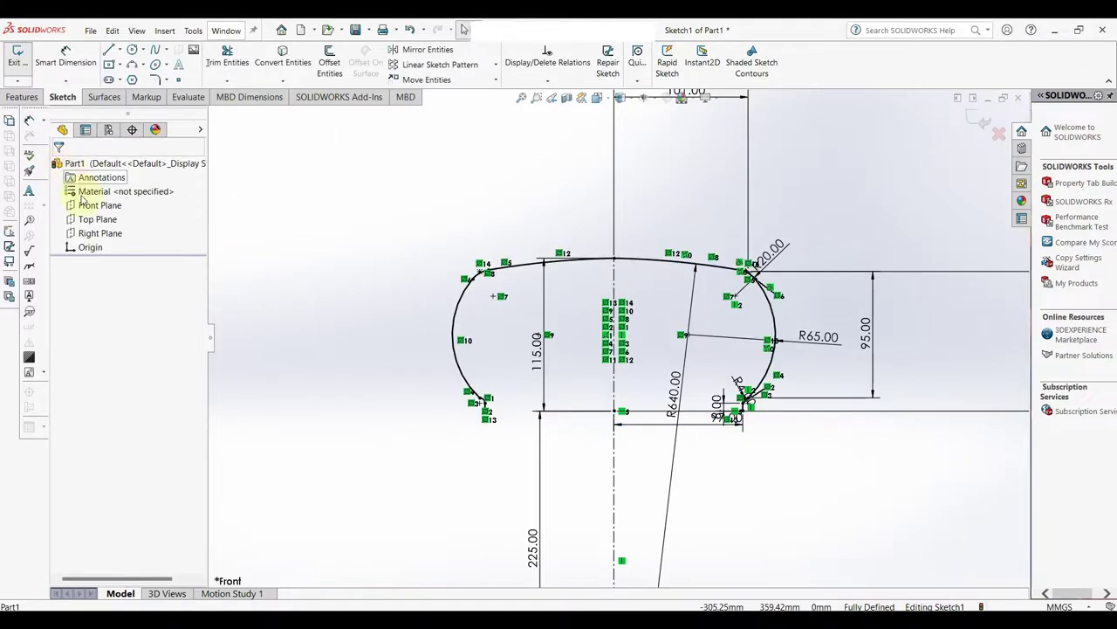
click(330, 61)
Step: Offset the tyre outline chain 10 mm inward using Reverse
click(545, 260)
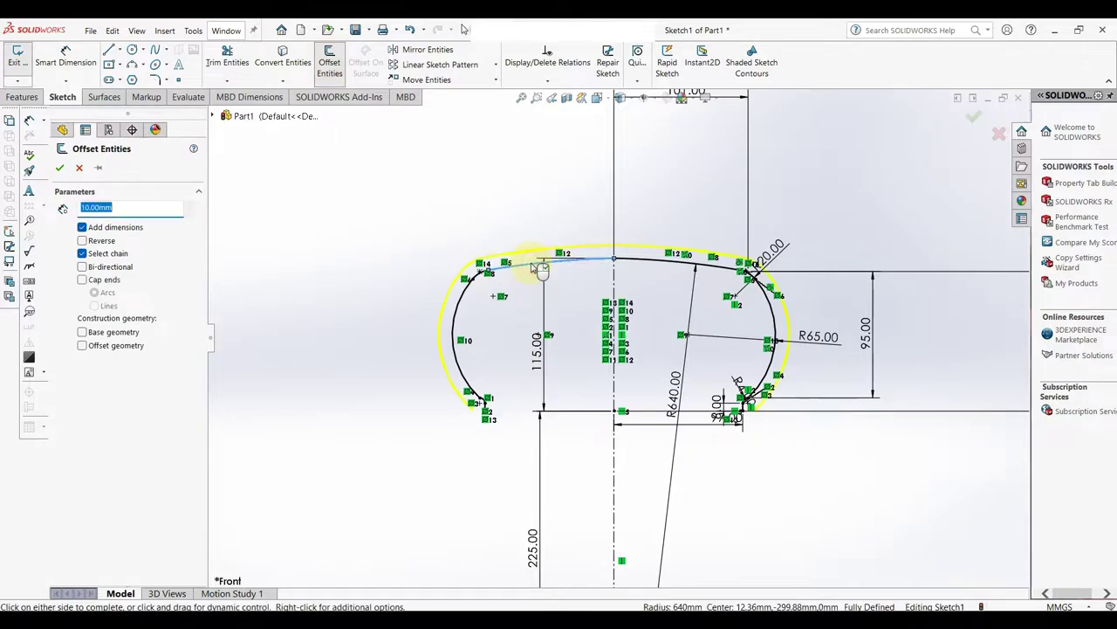
click(84, 239)
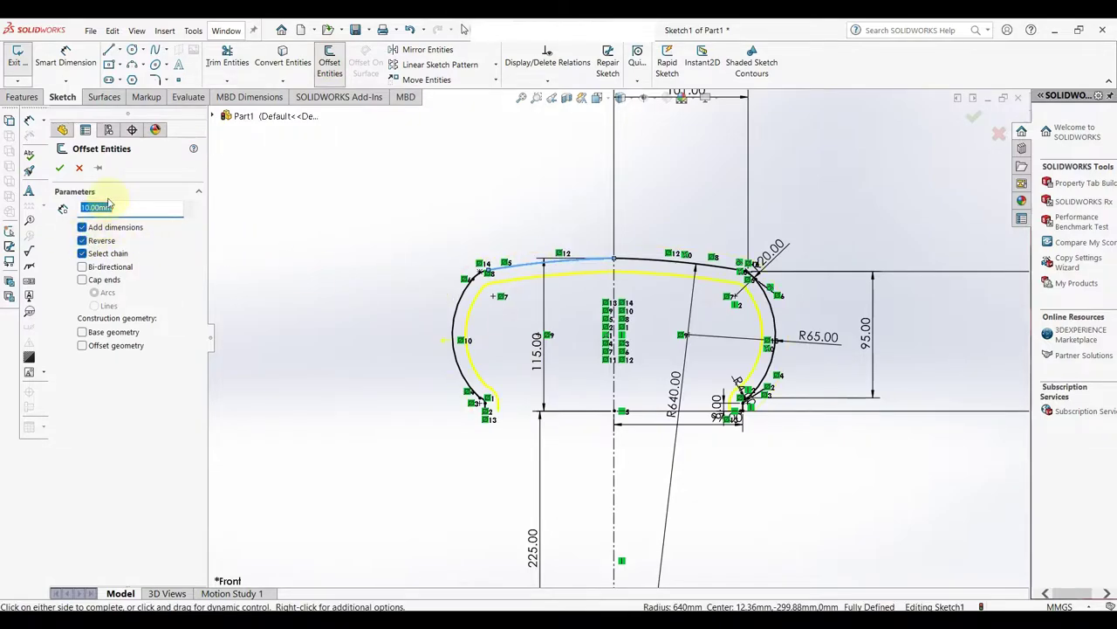
click(61, 168)
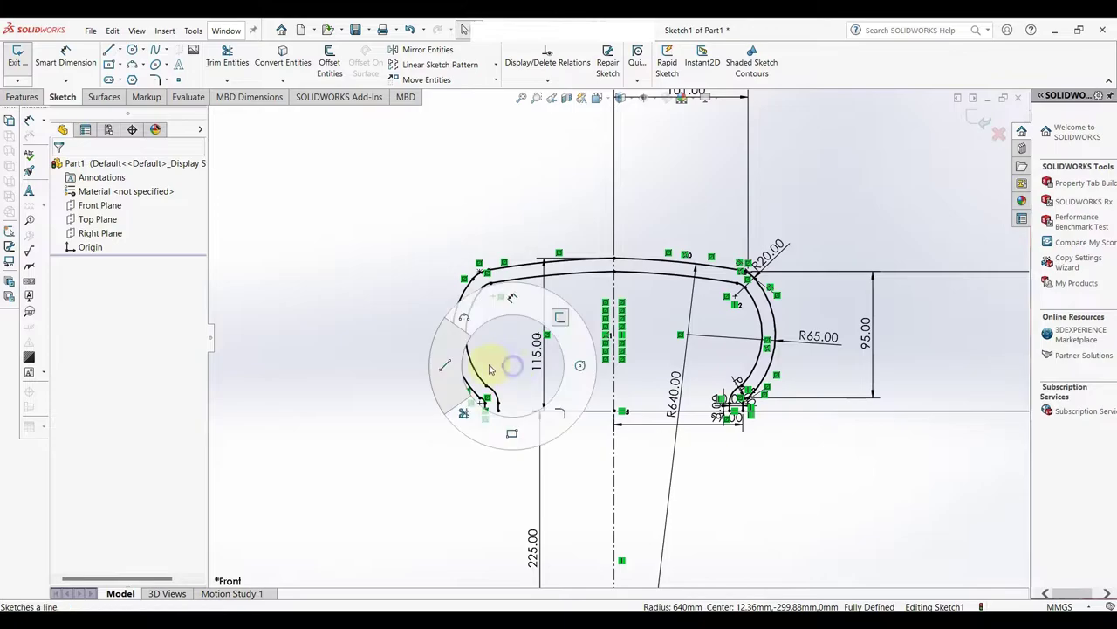
Step: Close the left and right ends of the offset with short joining lines
right_drag(536, 373, 489, 374)
scroll(506, 421, up, 3)
click(506, 415)
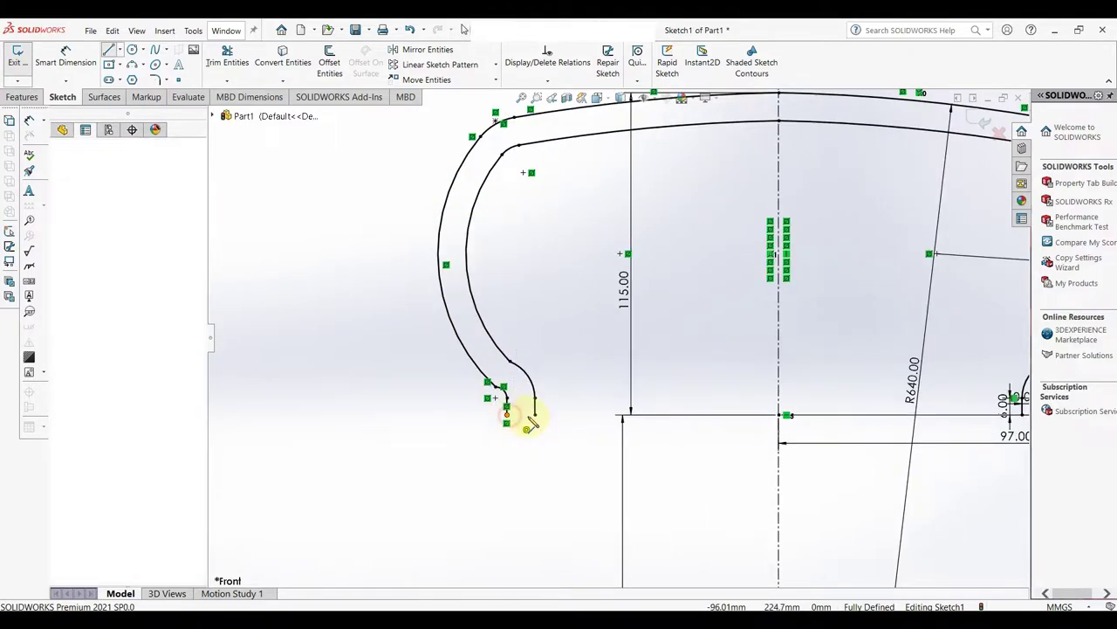
click(535, 416)
right_click(541, 425)
click(555, 425)
right_drag(567, 426, 524, 426)
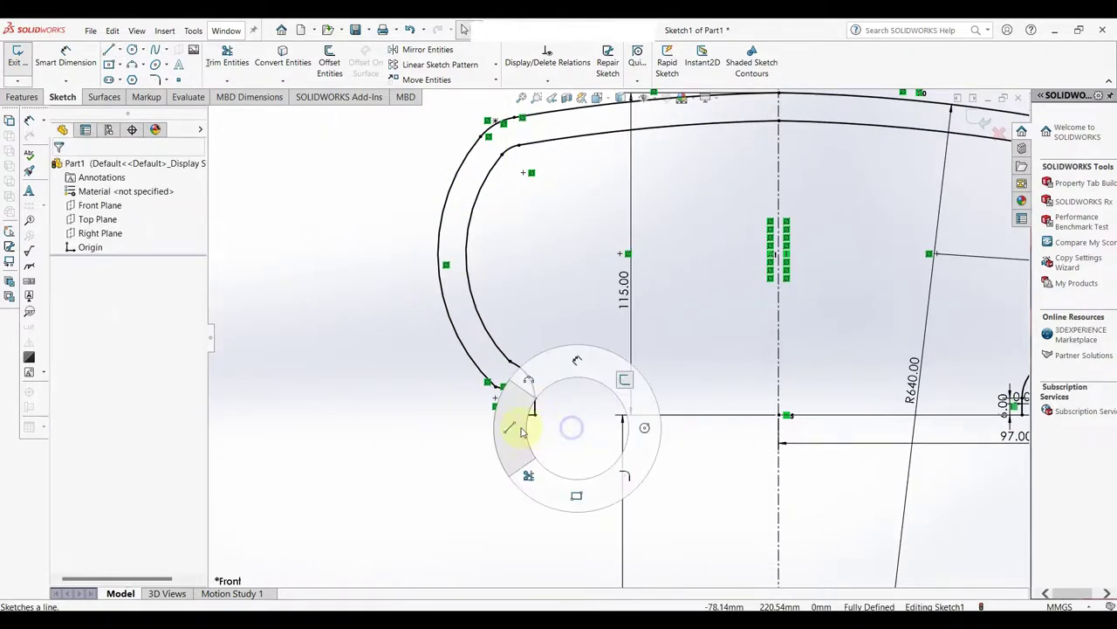
ctrl+middle_drag(830, 439, 830, 397)
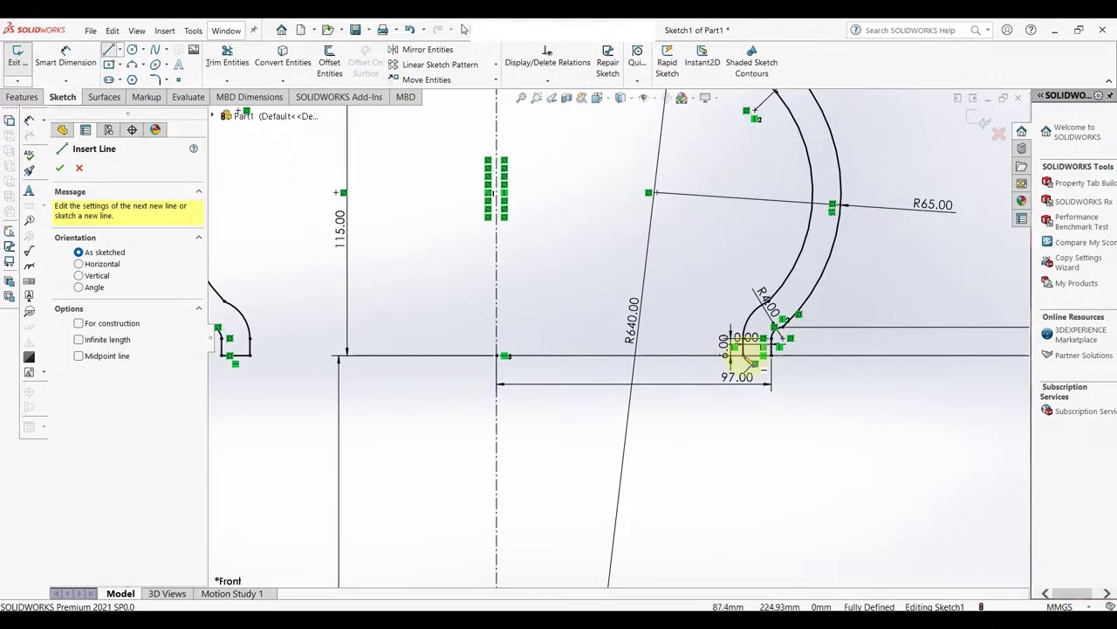
click(761, 366)
right_click(784, 365)
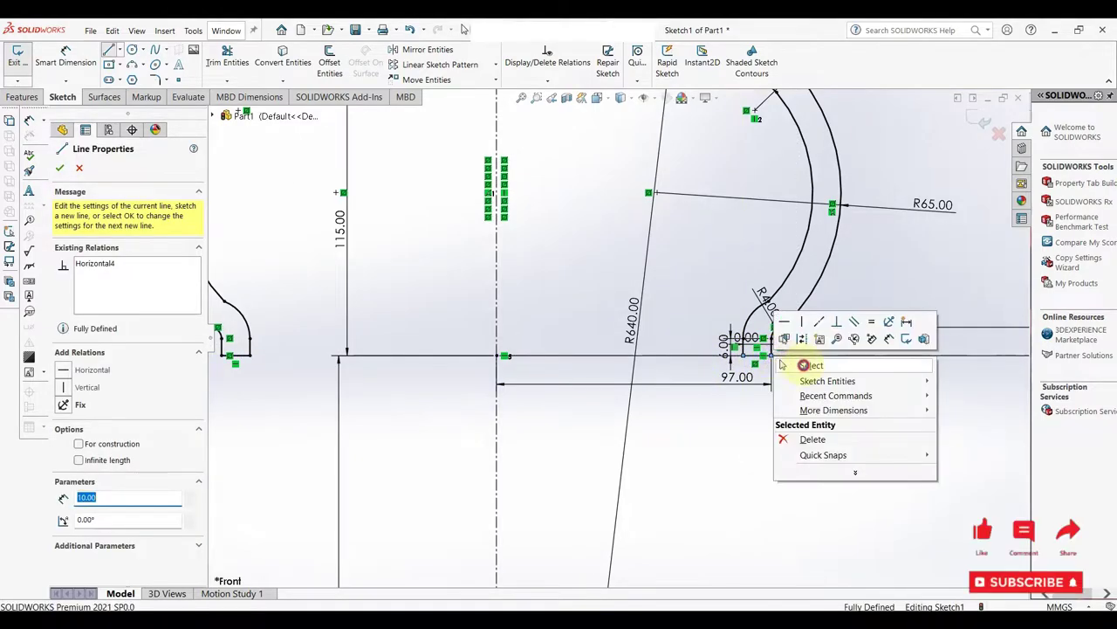
key(Escape)
Step: Draw a horizontal line to the right from the lower centreline point, below the profile
scroll(724, 424, up, 3)
scroll(653, 475, up, 3)
scroll(719, 419, down, 3)
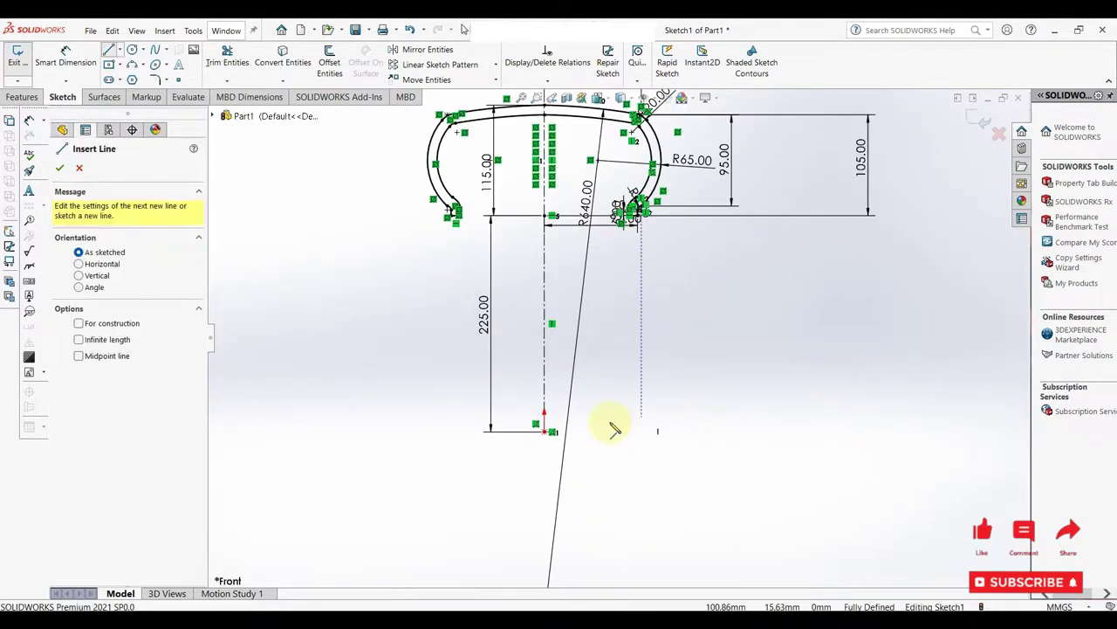
click(552, 432)
click(687, 431)
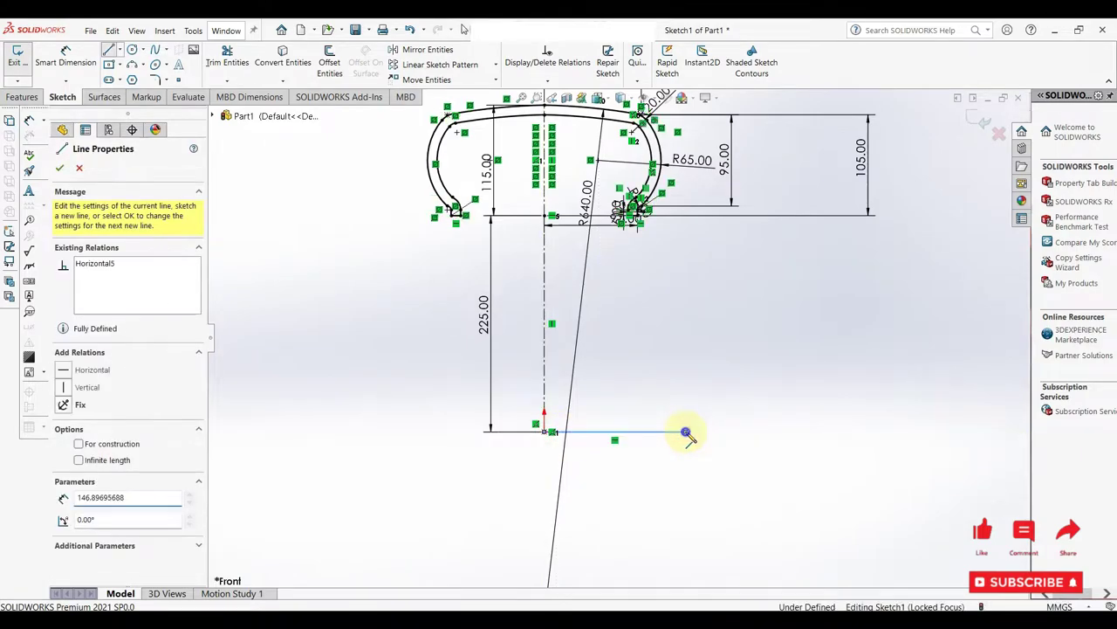
right_click(690, 431)
click(714, 435)
scroll(628, 358, up, 1)
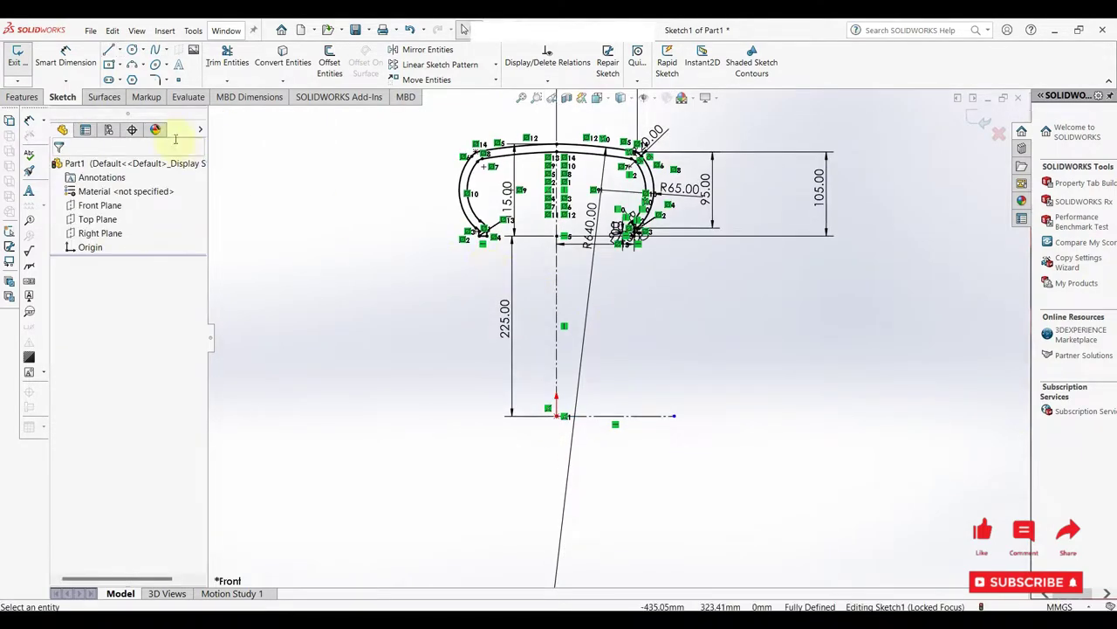
Step: Revolve the closed profile 360° about the bottom horizontal line to create Revolve1
click(23, 97)
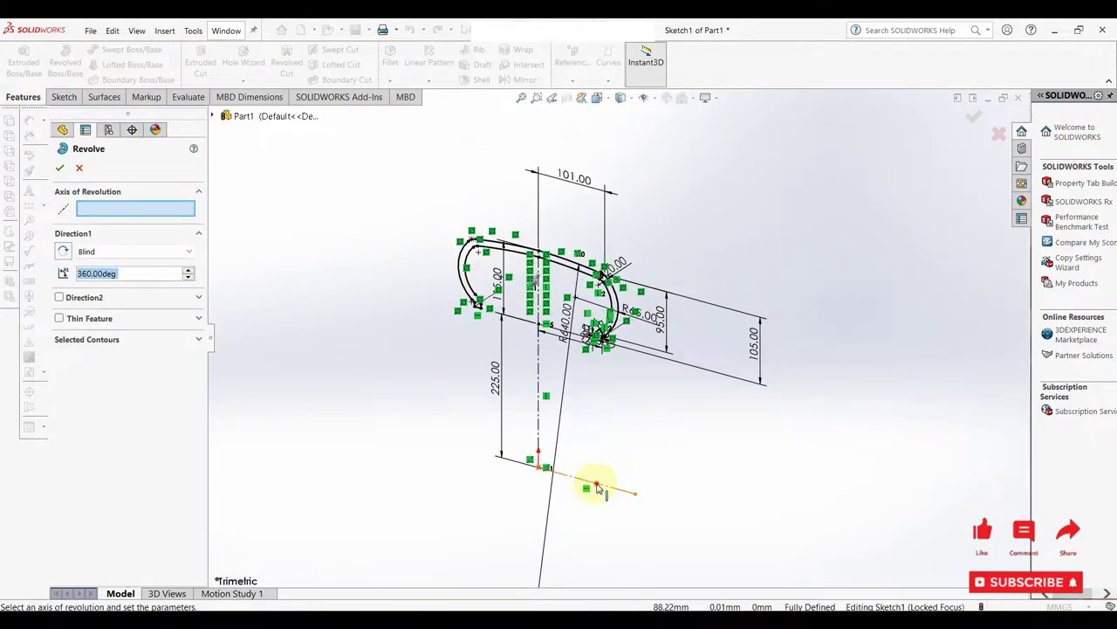
click(597, 486)
click(60, 169)
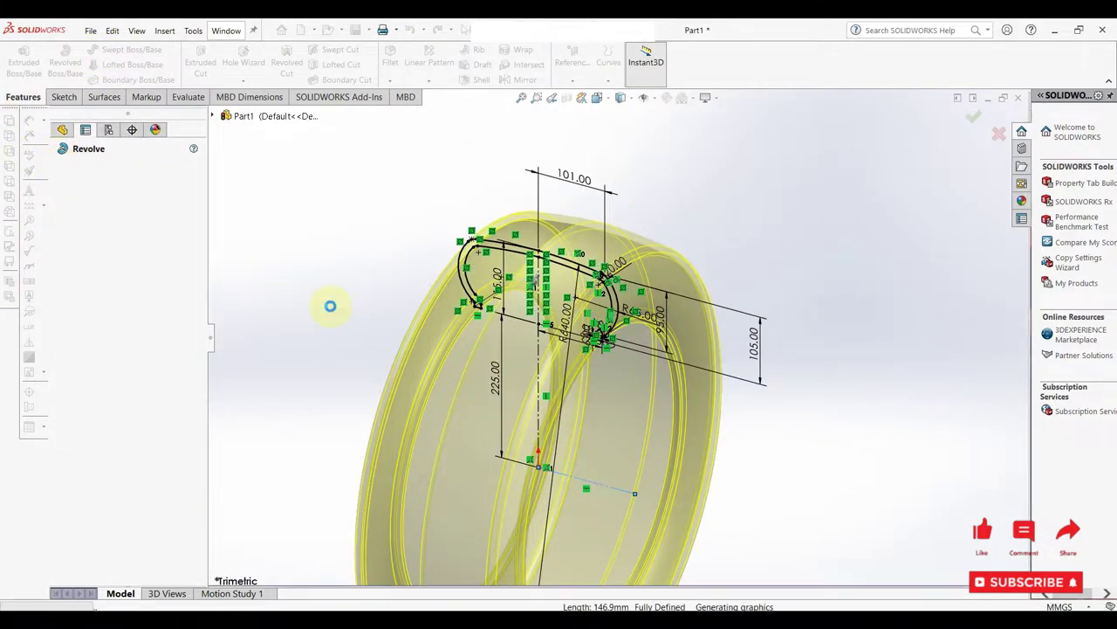
scroll(612, 388, up, 3)
mouse_move(694, 391)
middle_down()
mouse_move(785, 358)
mouse_move(788, 416)
mouse_move(669, 349)
mouse_move(627, 417)
mouse_move(743, 445)
mouse_move(654, 429)
mouse_move(683, 449)
middle_up()
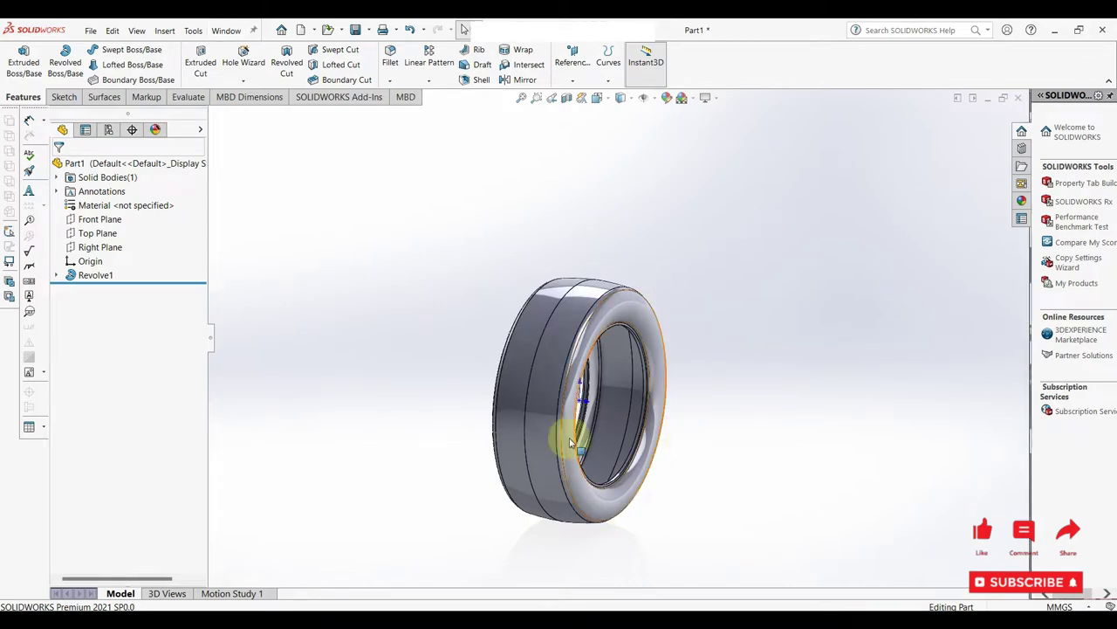
Step: Create reference plane Plane4 offset 340 mm from the Top Plane
click(572, 81)
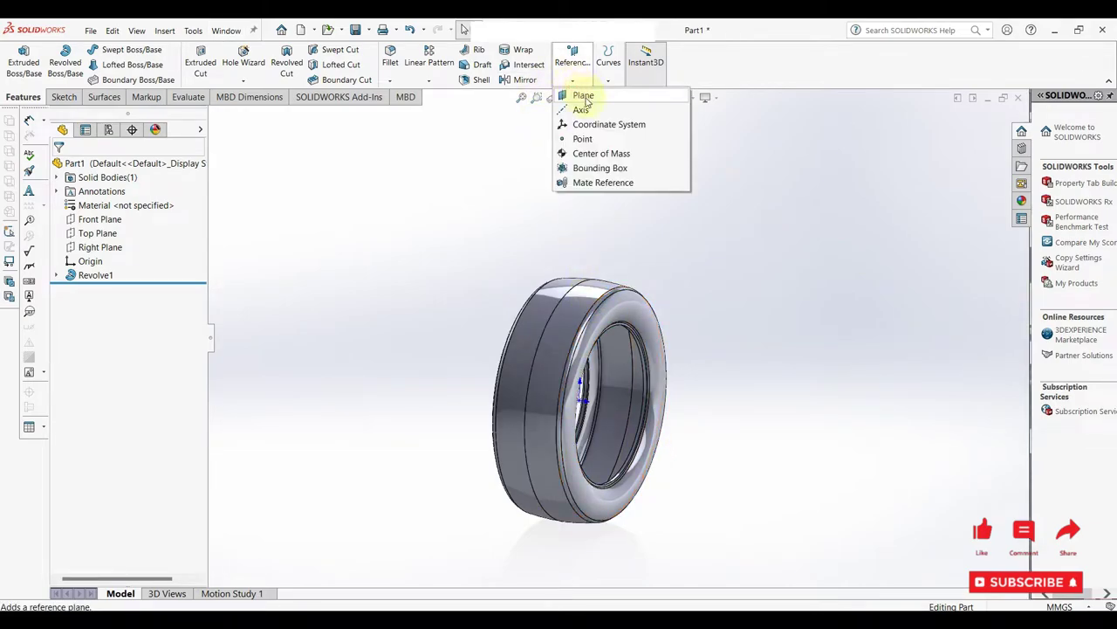
click(583, 93)
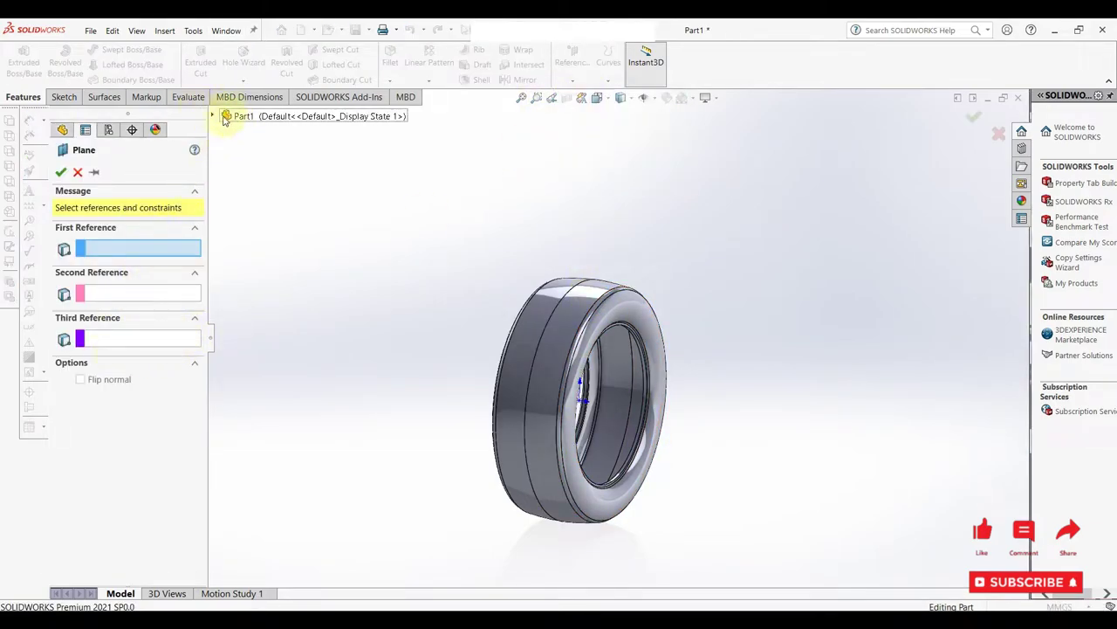
click(213, 118)
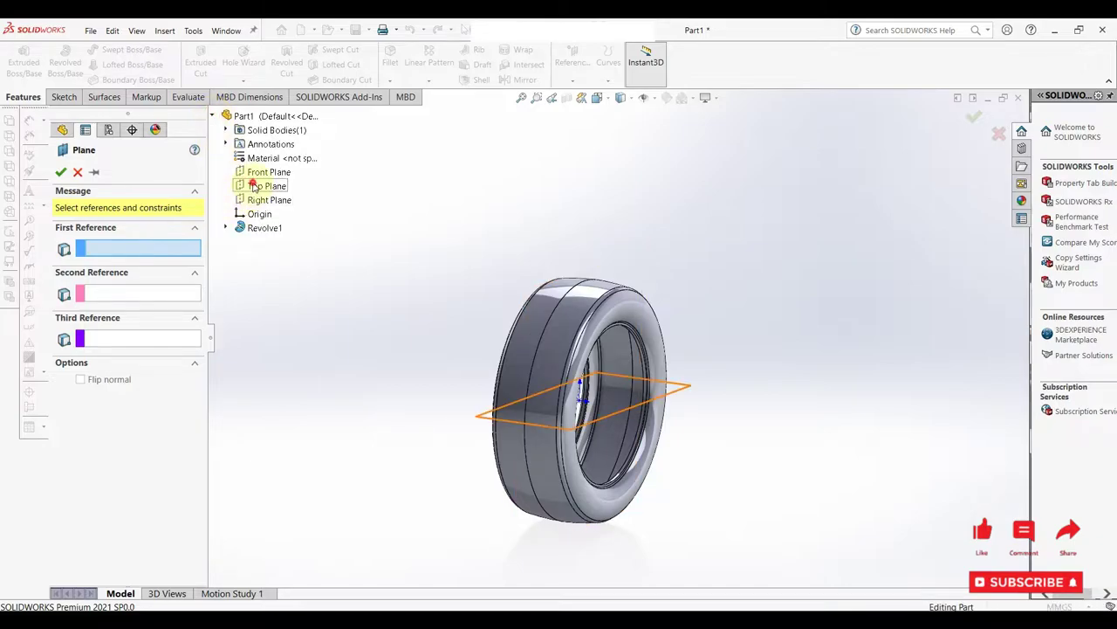
click(254, 186)
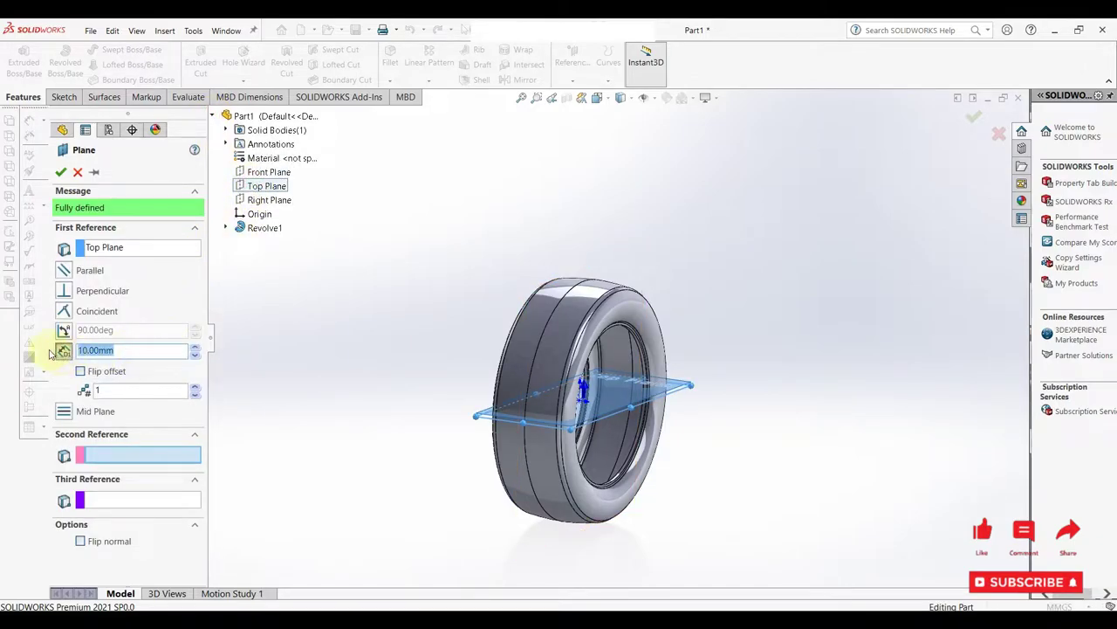
text(0)
key(Return)
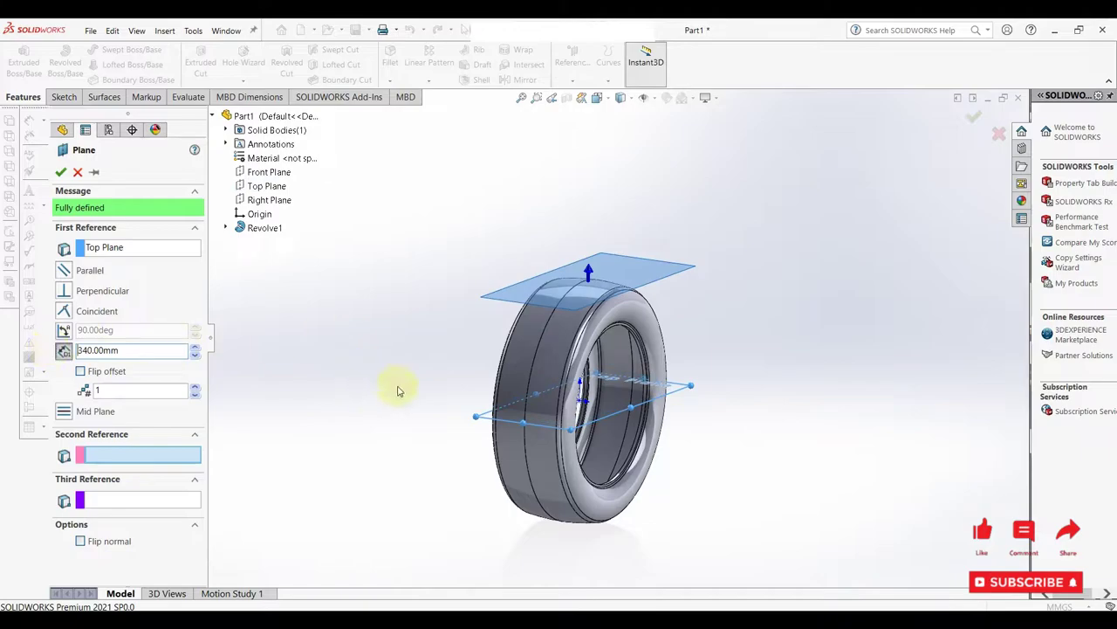
middle_drag(398, 390, 466, 364)
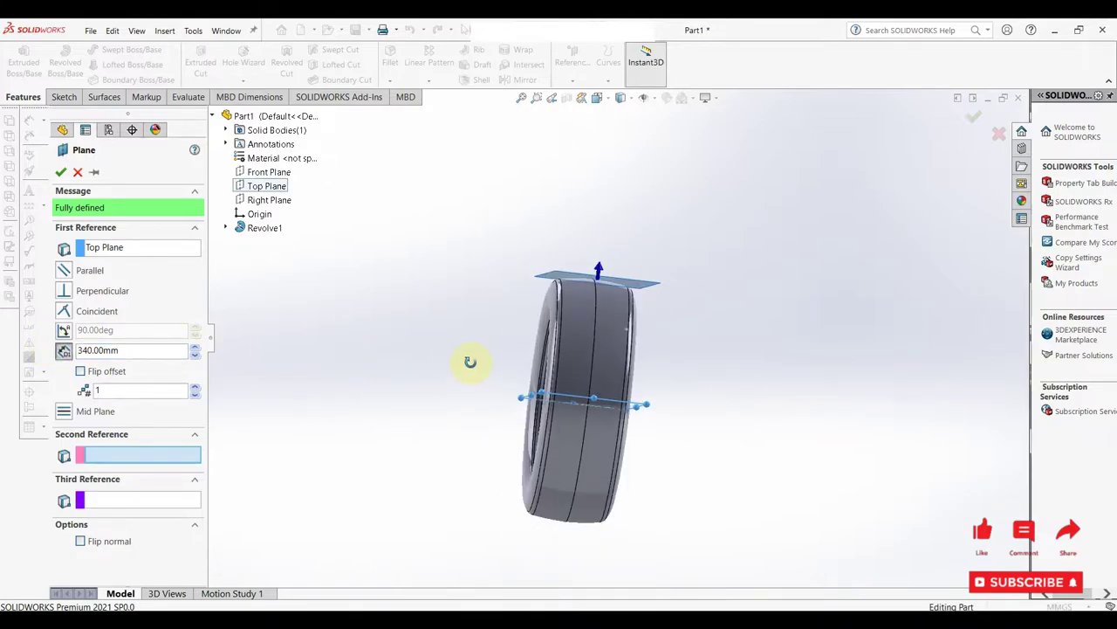
click(59, 174)
middle_drag(299, 300, 294, 397)
mouse_move(291, 341)
middle_down()
mouse_move(389, 371)
mouse_move(350, 381)
middle_up()
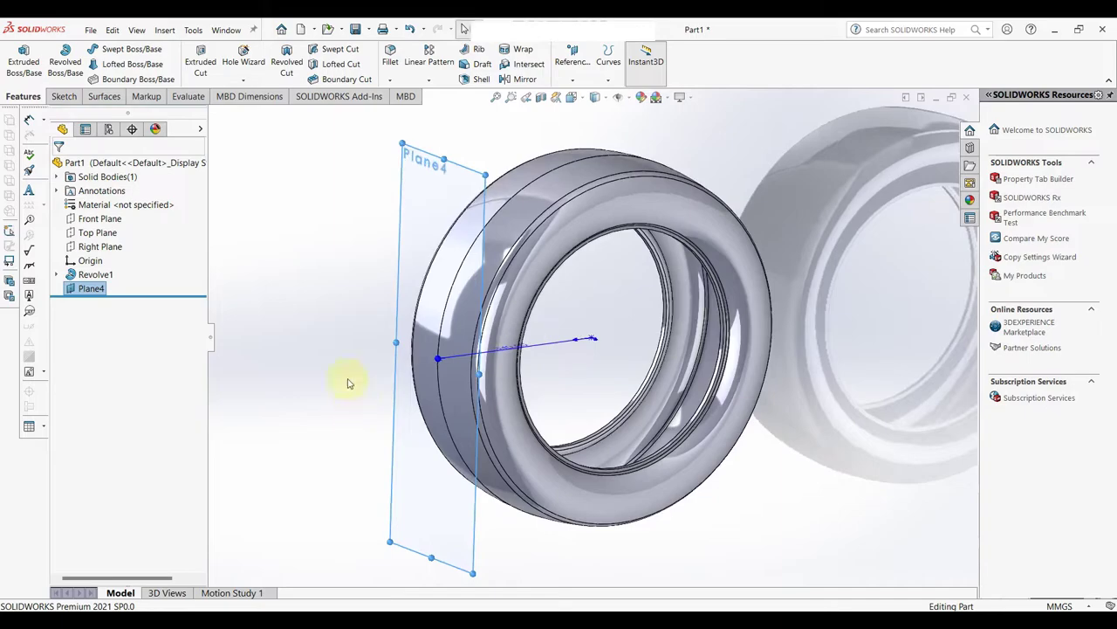
Step: Sketch a circle at the origin on the Right Plane and dimension it 680 mm diameter
click(106, 248)
click(115, 231)
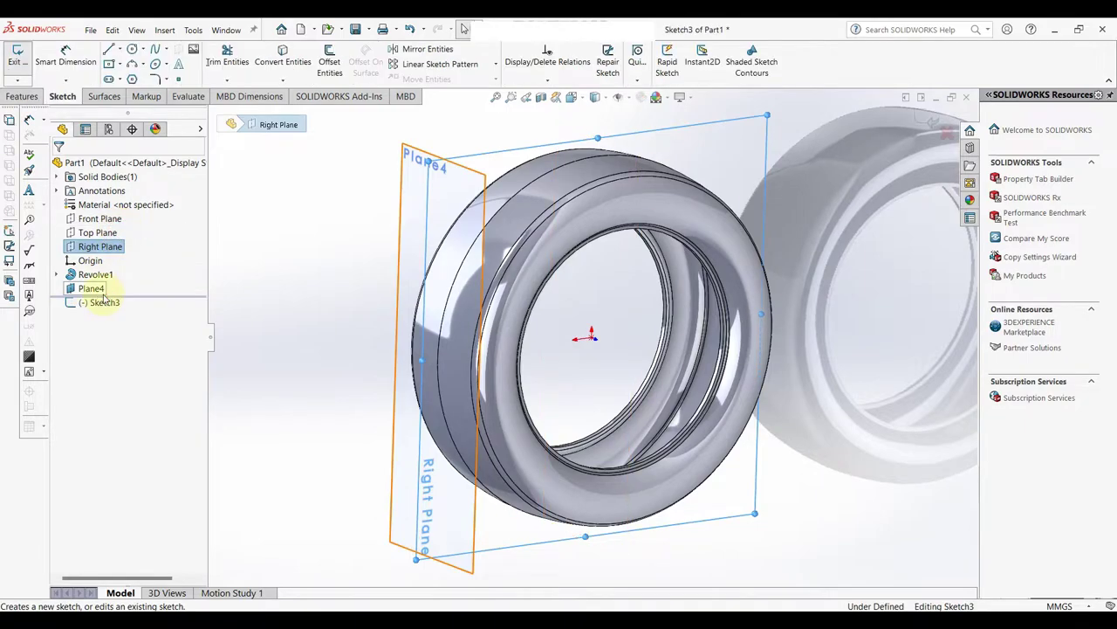
click(128, 293)
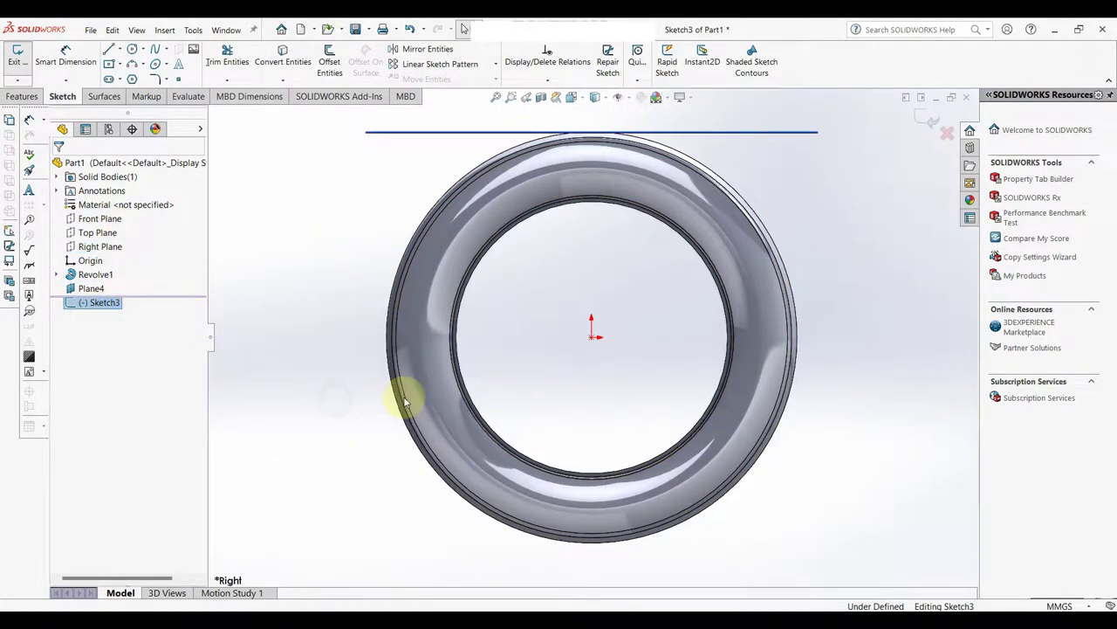
key(c)
click(591, 337)
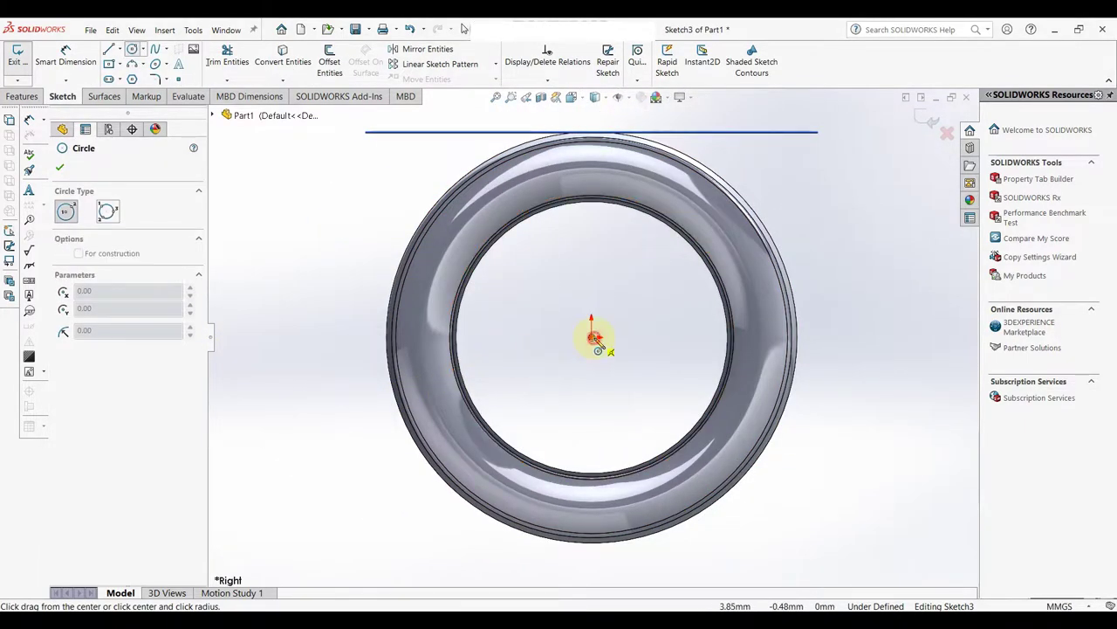
click(797, 297)
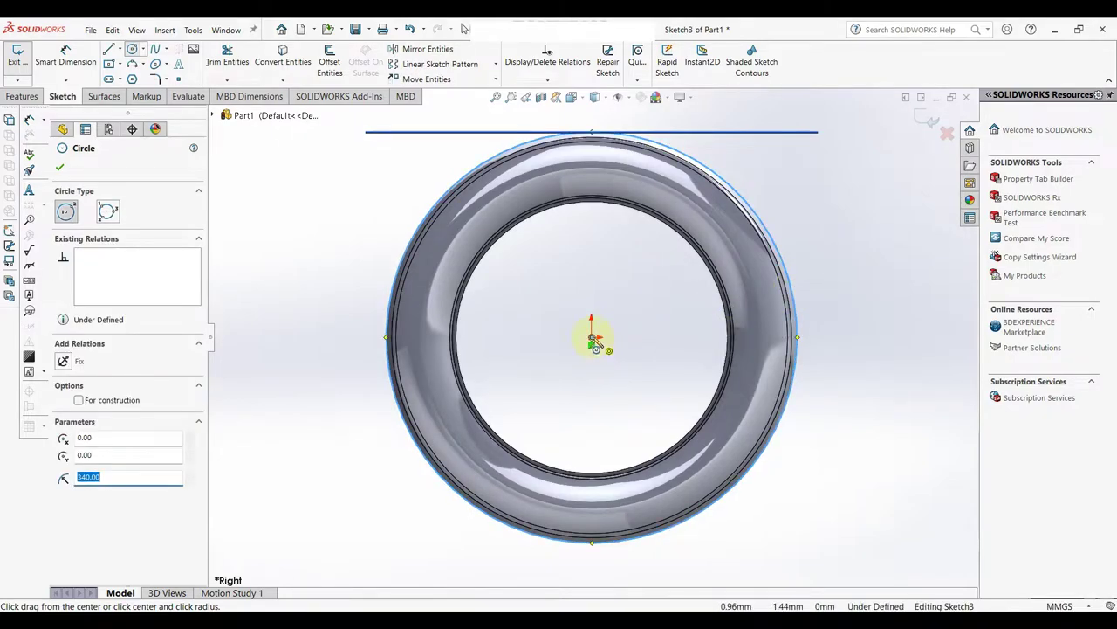
right_drag(648, 359, 646, 329)
click(794, 322)
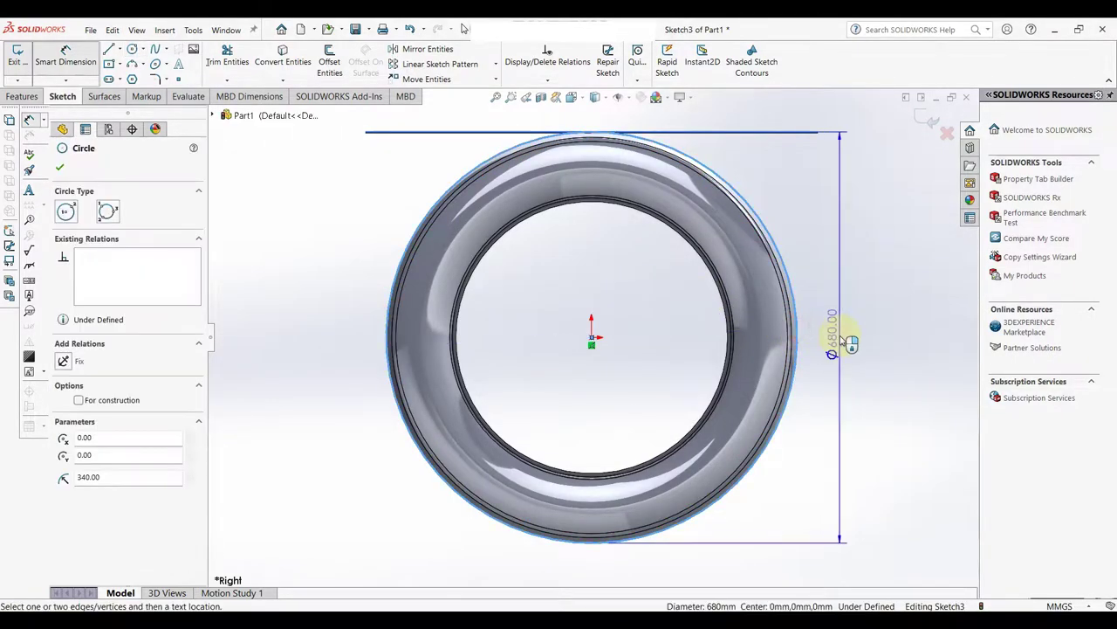
click(829, 333)
click(790, 318)
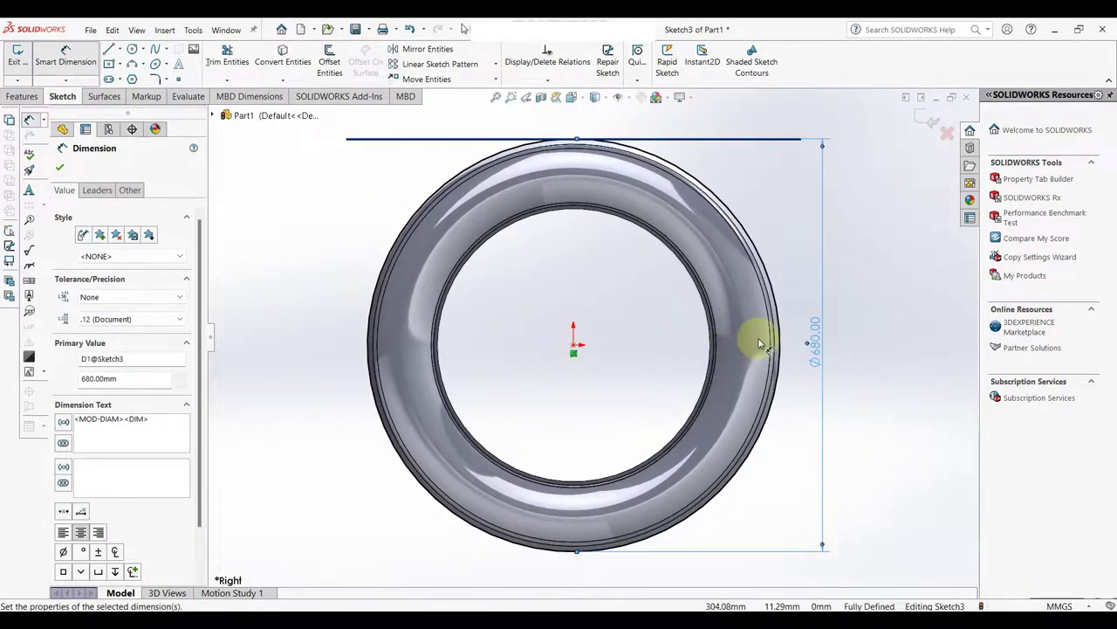
Step: Offset the 680 mm circle 5 mm inward to make a second circle
click(329, 60)
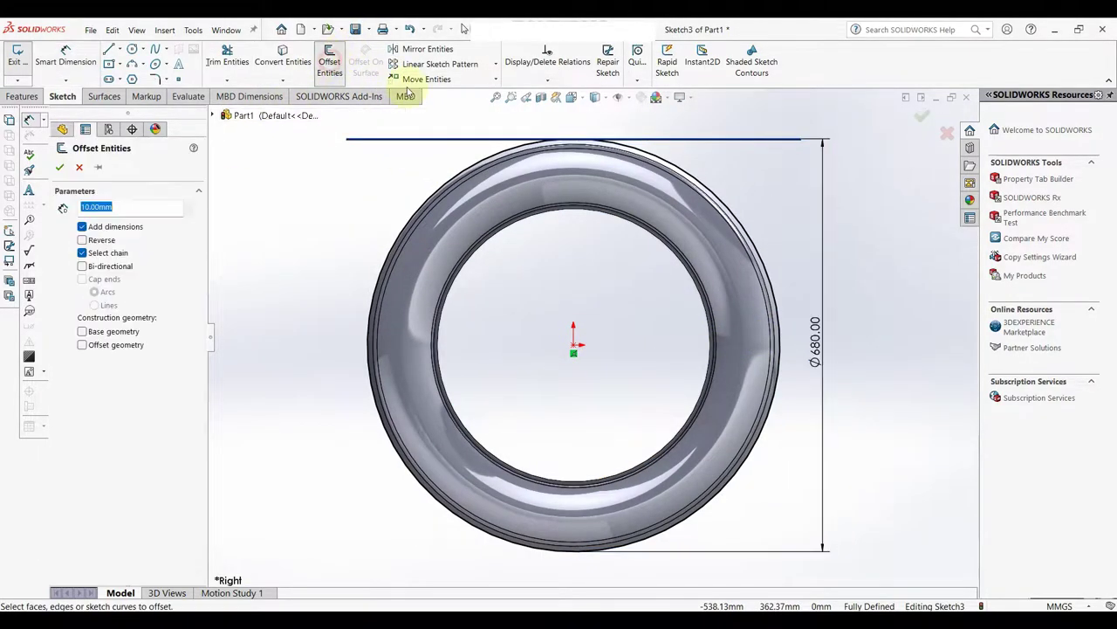
click(778, 305)
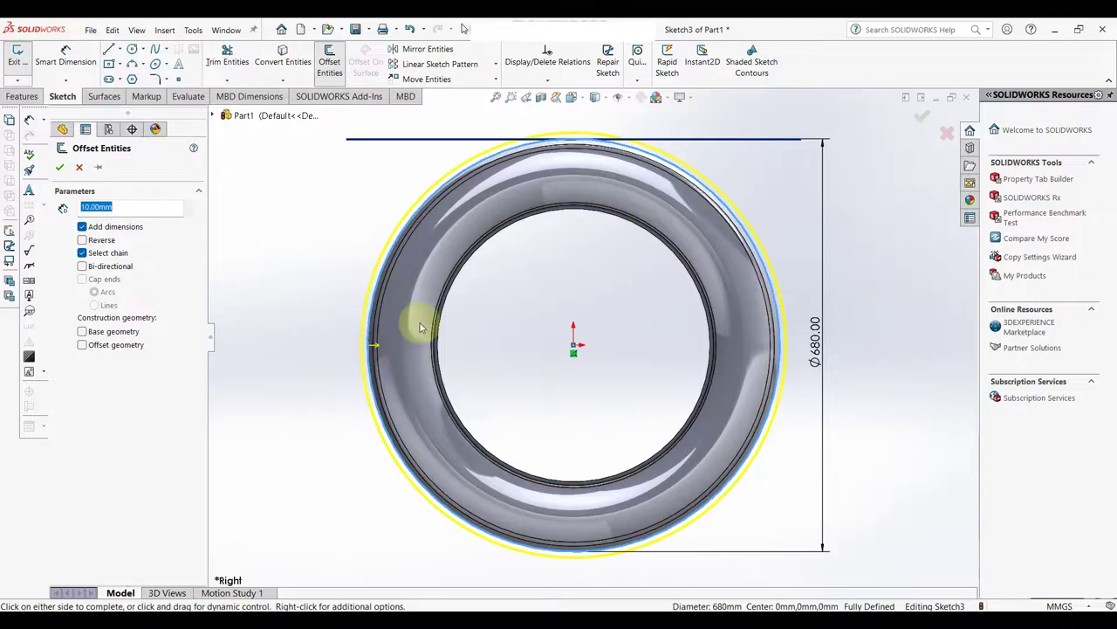
click(82, 240)
text(5)
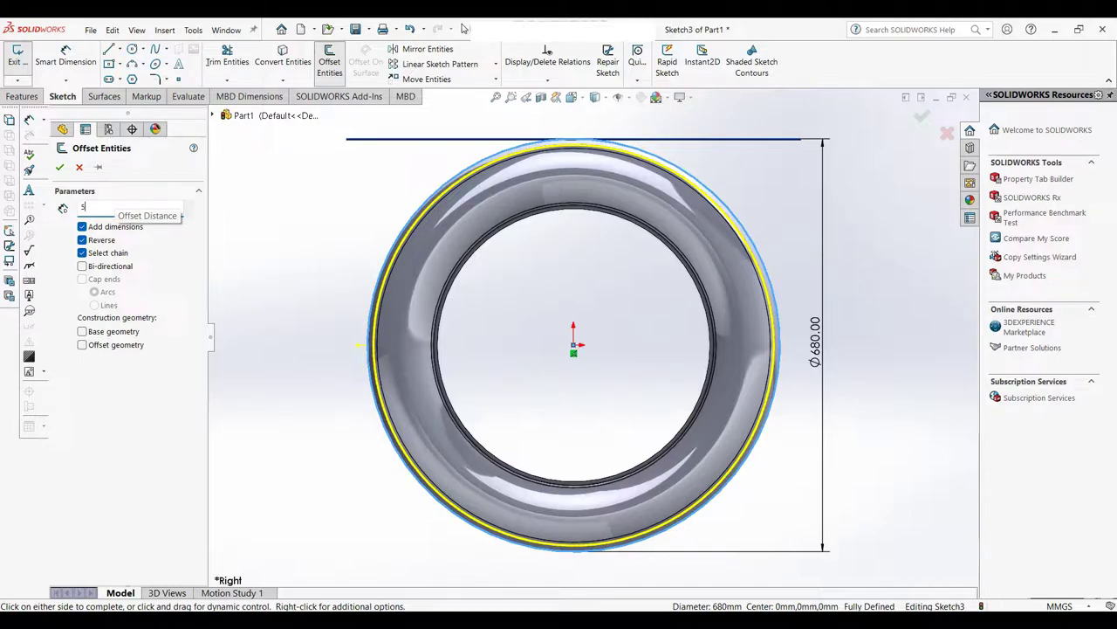
key(Return)
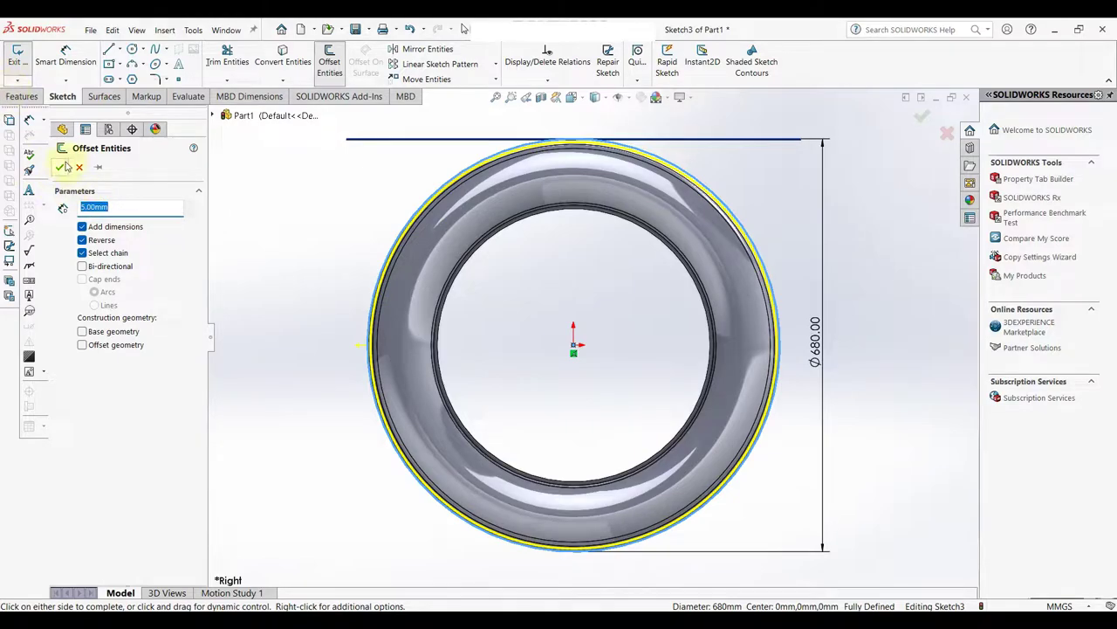
click(62, 167)
click(28, 94)
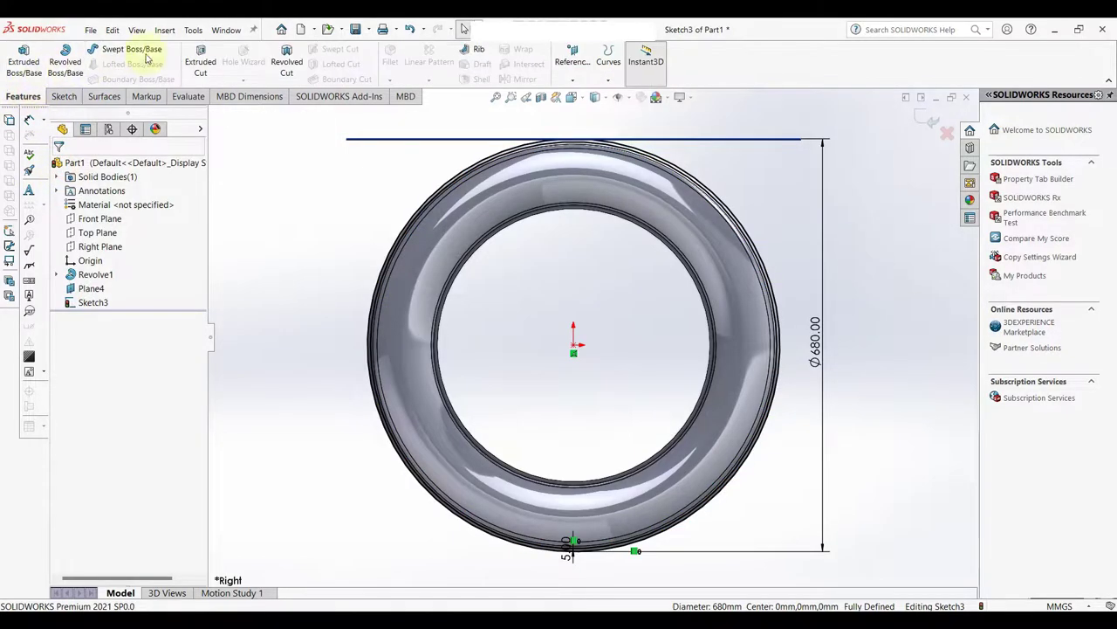
Step: Extrude-cut the circle sketch starting at a 20 mm offset, 10 mm Blind depth, into the tread
click(200, 59)
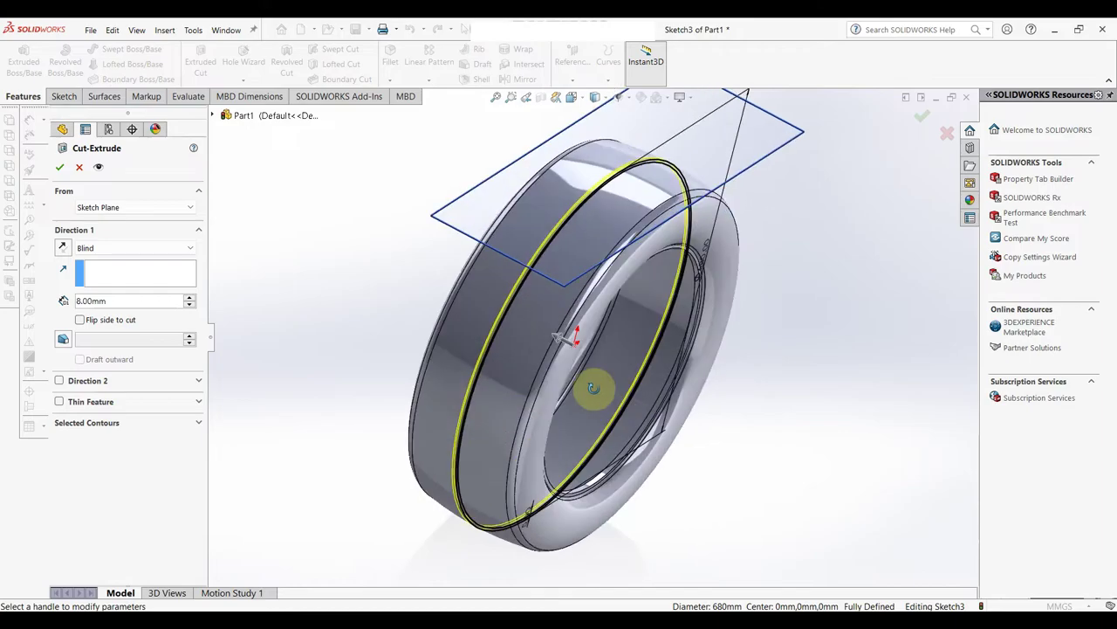
click(148, 208)
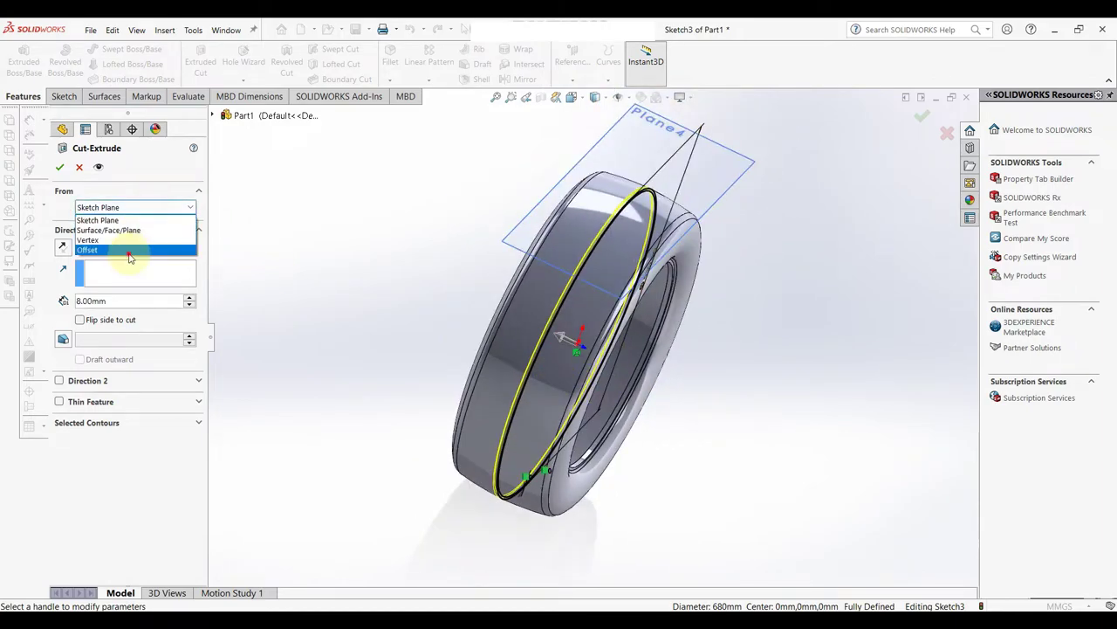
click(129, 252)
text(20)
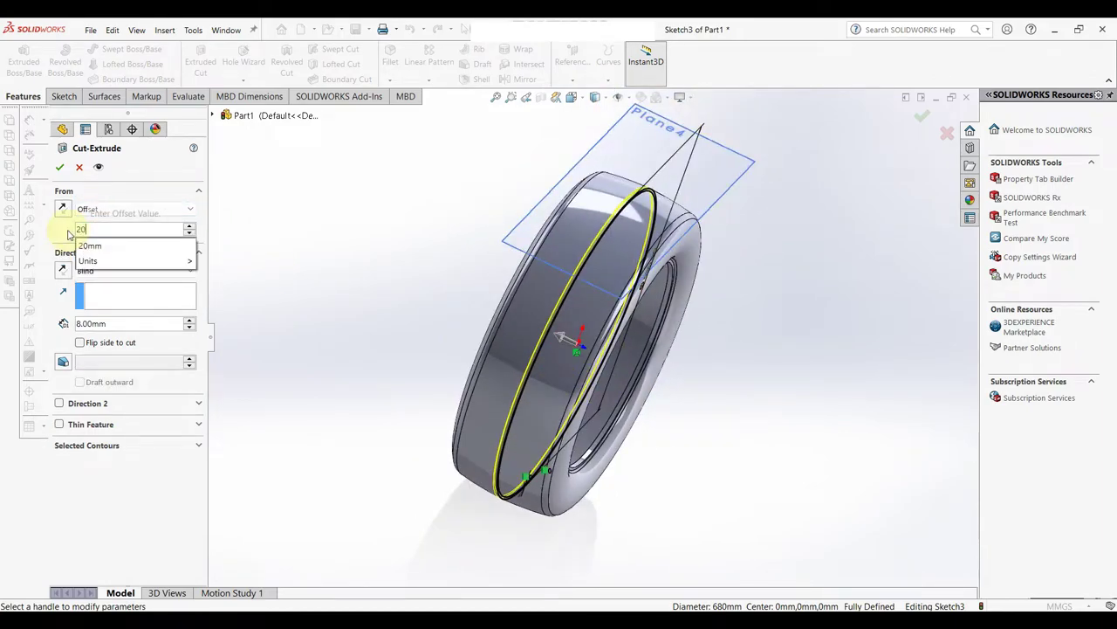
key(Return)
scroll(603, 327, down, 2)
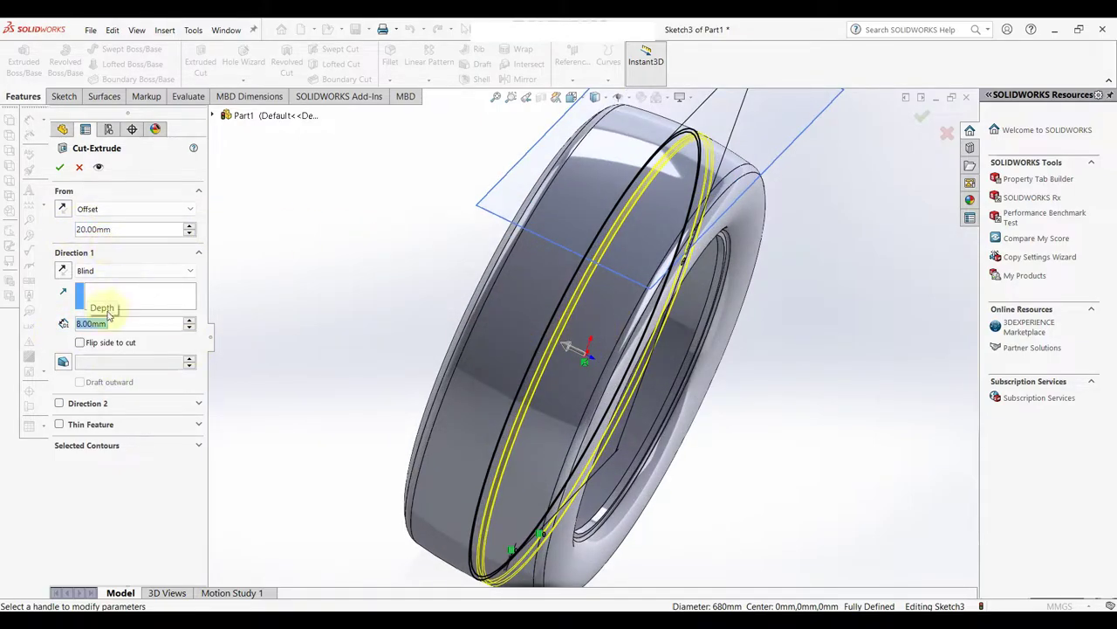
text(10)
key(Return)
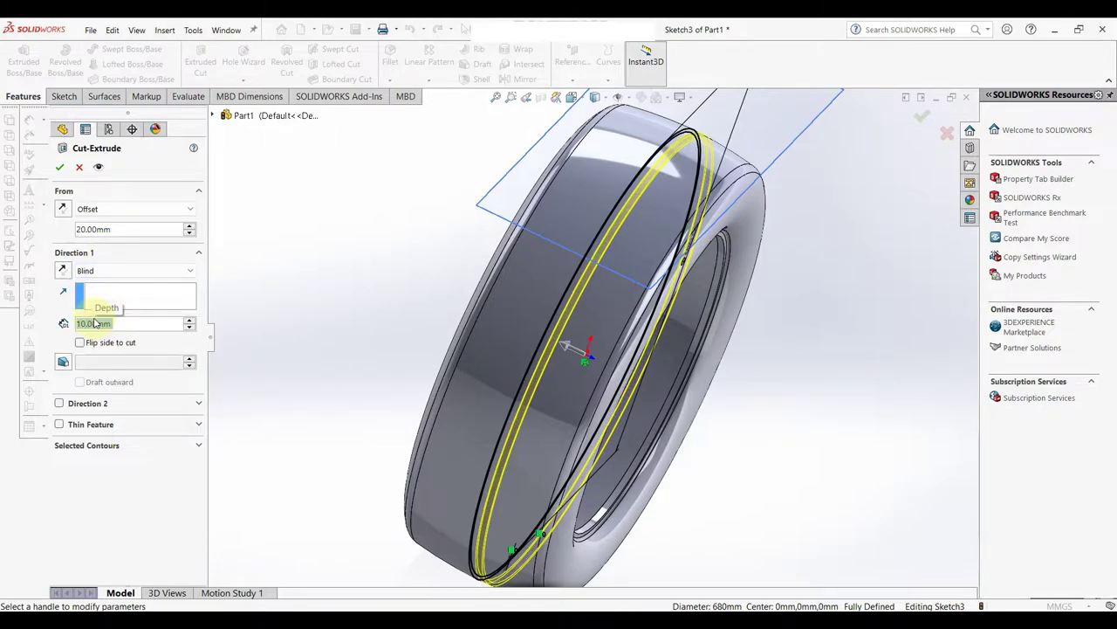
click(58, 168)
scroll(585, 292, down, 3)
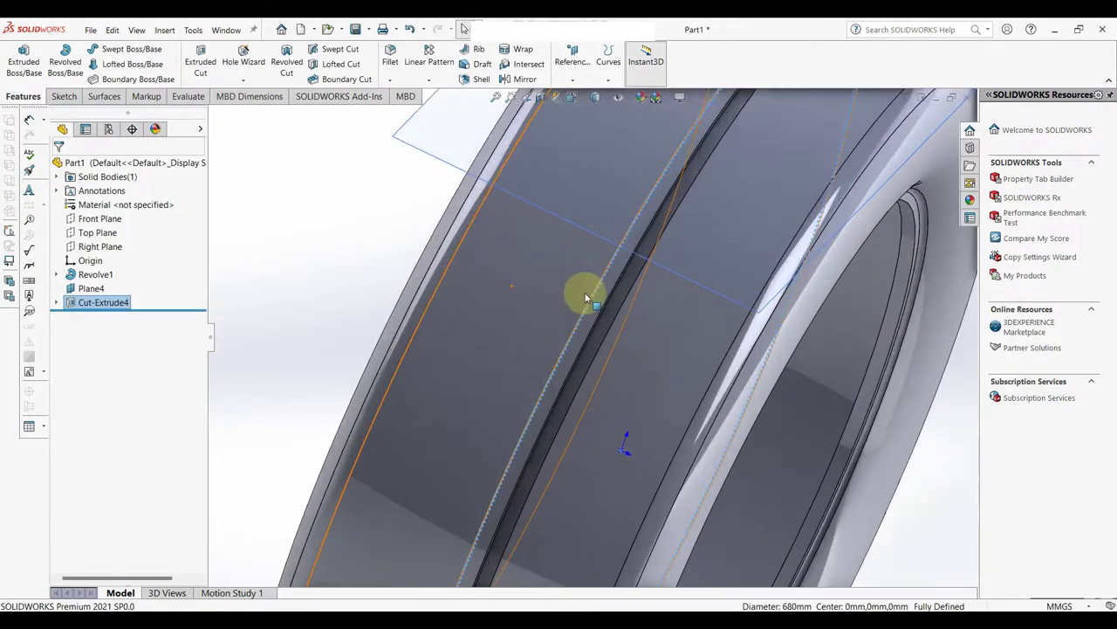
scroll(608, 326, up, 3)
middle_drag(608, 325, 494, 352)
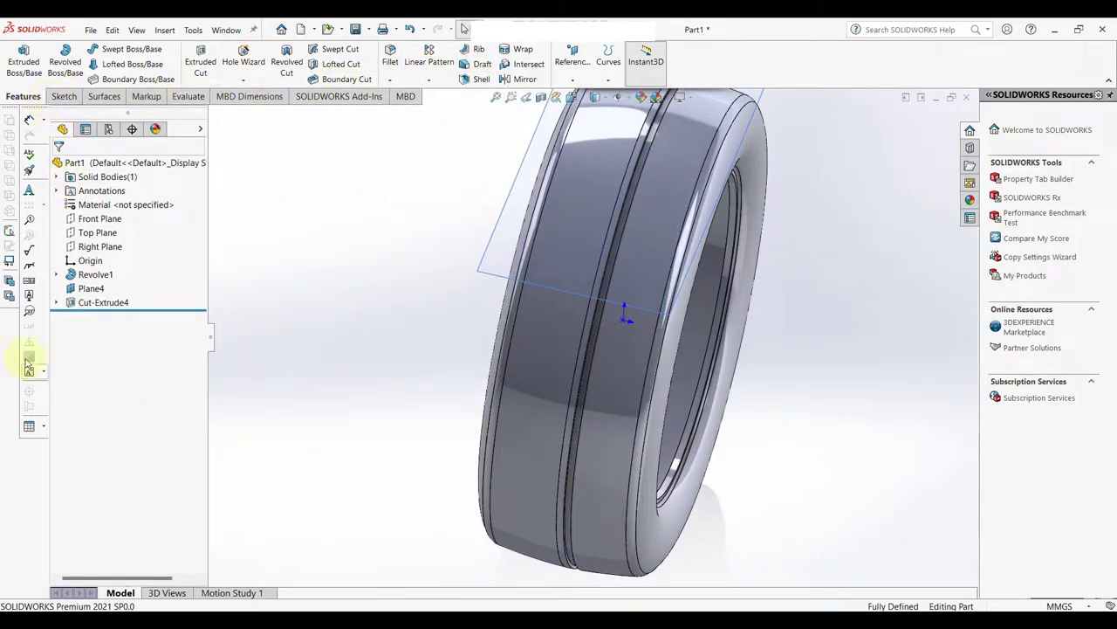
Step: Reuse Sketch3 to cut a second 10 mm deep groove starting at a 60 mm offset
click(57, 302)
click(106, 316)
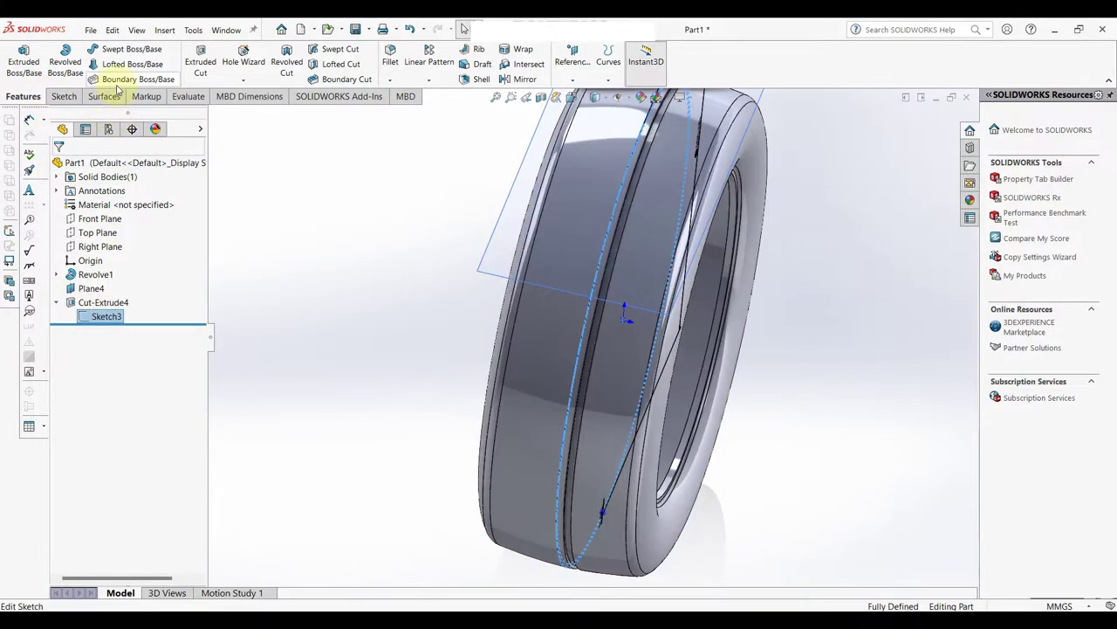
click(200, 65)
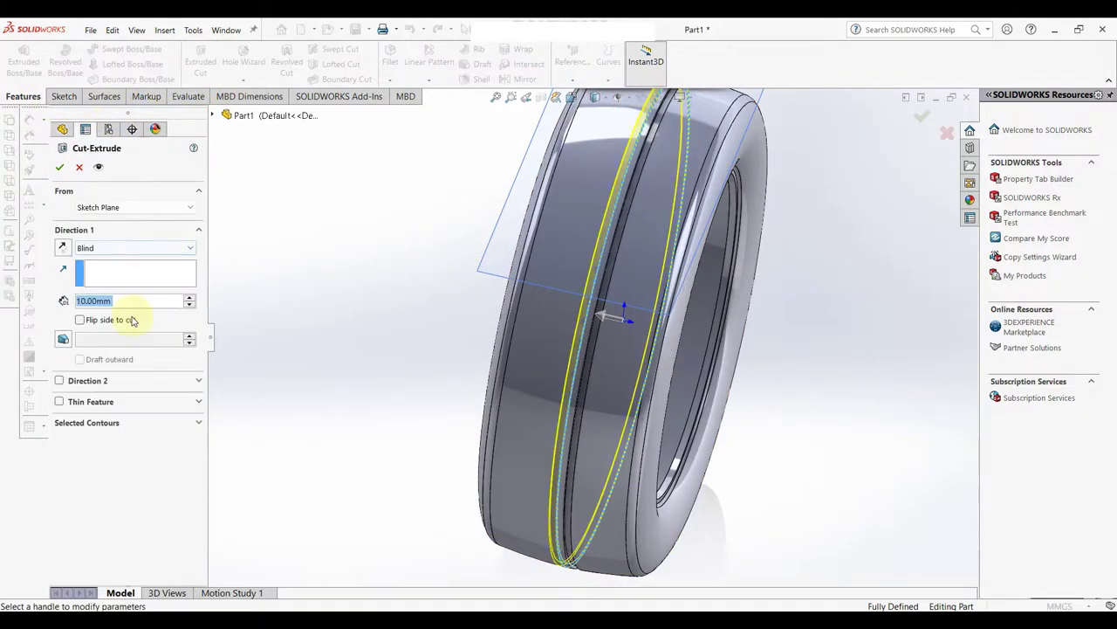
click(122, 209)
click(114, 248)
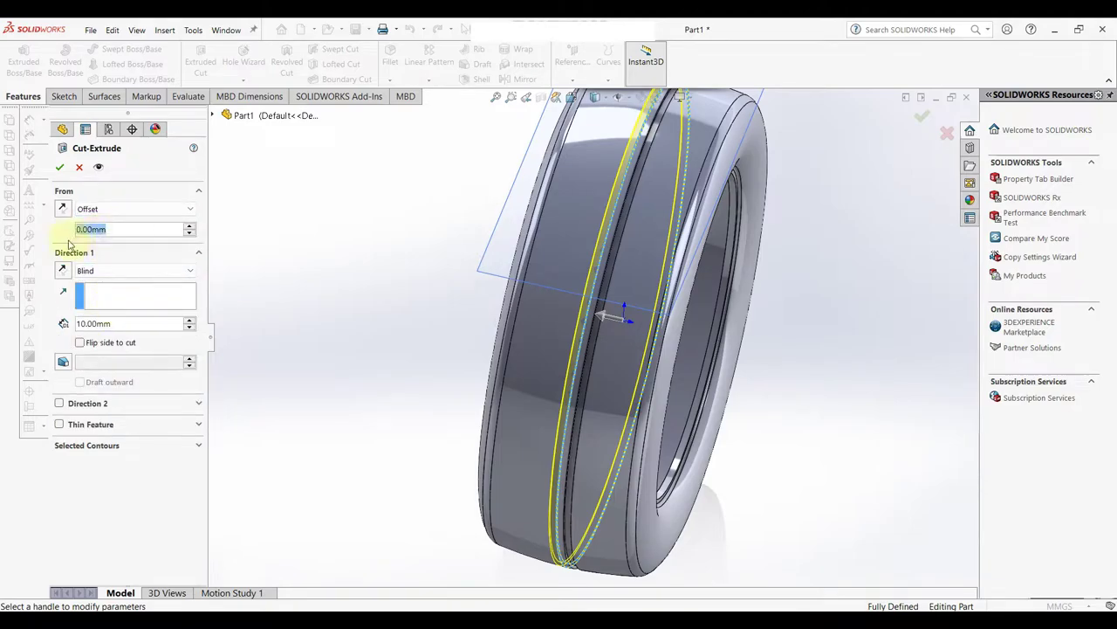
text(60)
key(Return)
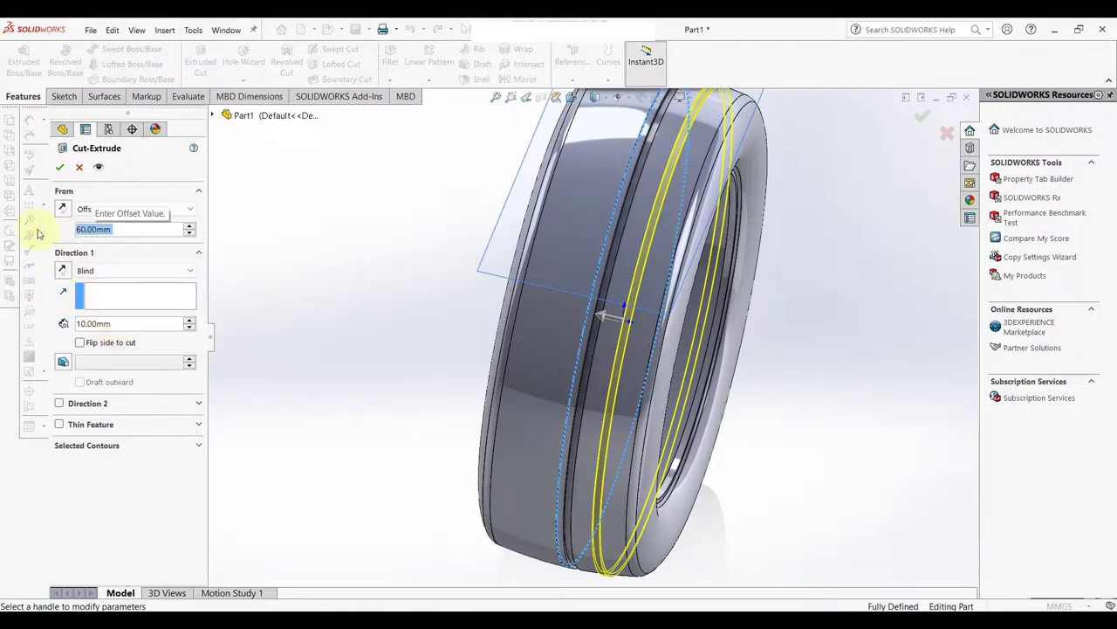
click(59, 169)
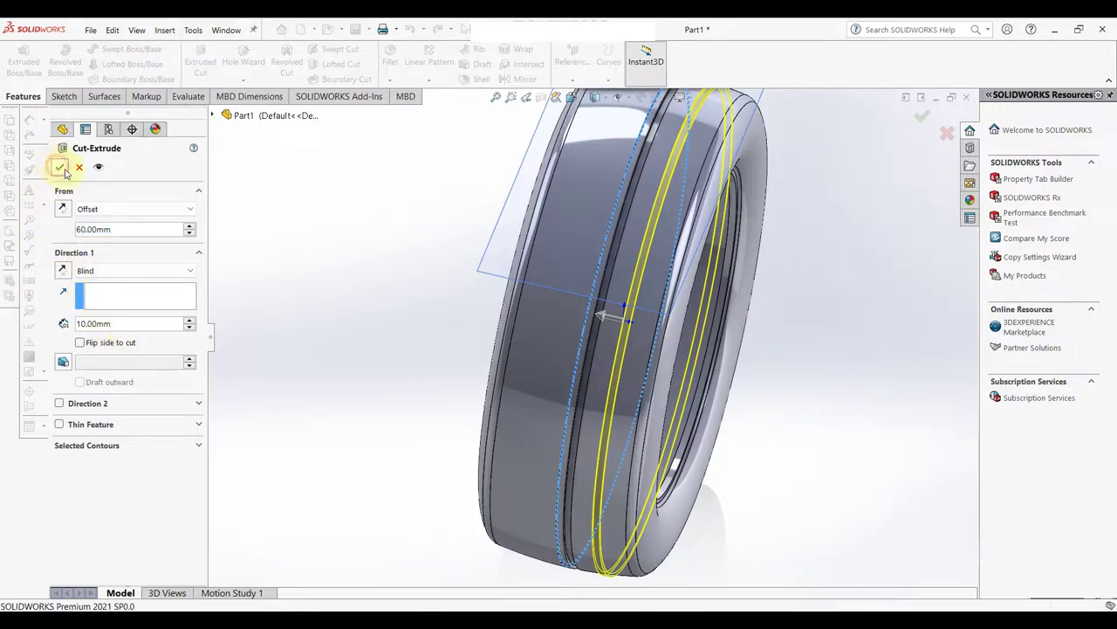
middle_drag(545, 330, 606, 307)
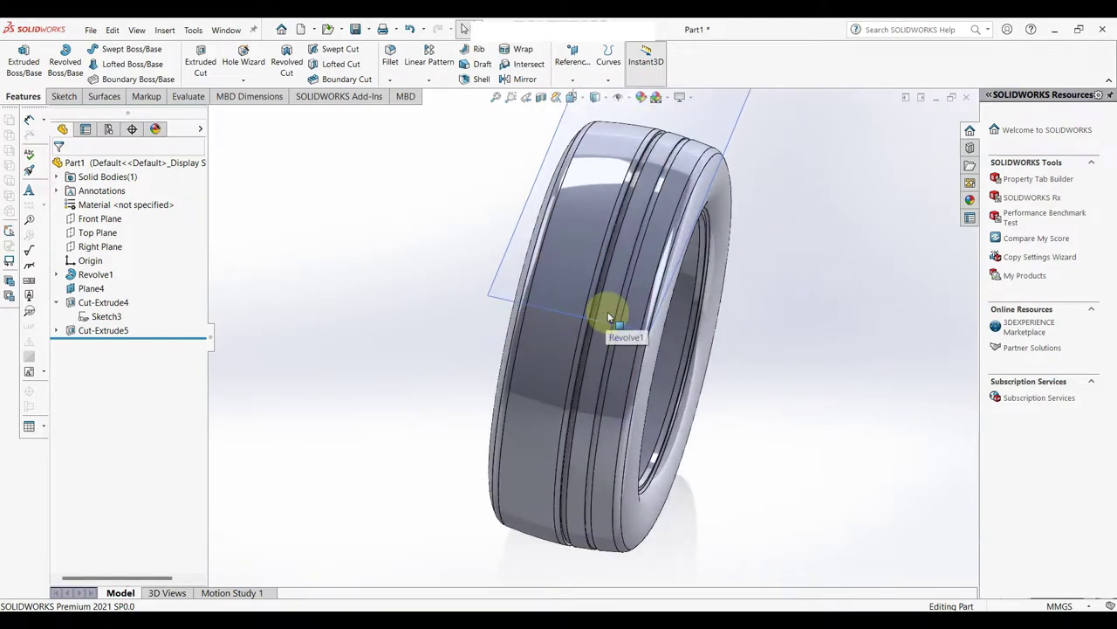
Step: Mirror Cut-Extrude4 and Cut-Extrude5 about the Right Plane
click(520, 79)
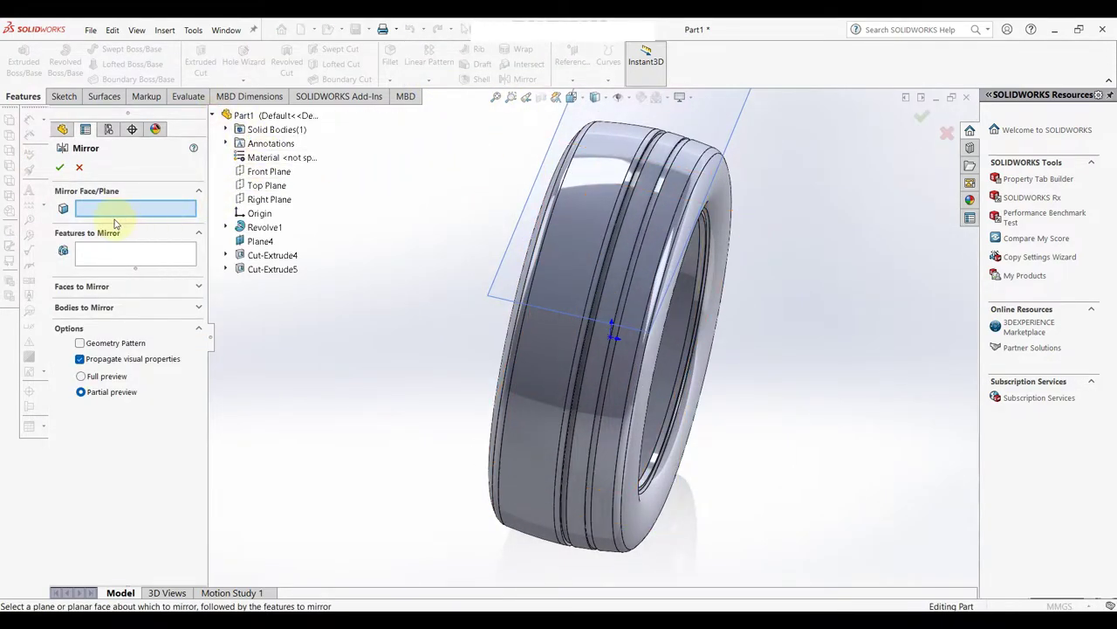
click(264, 199)
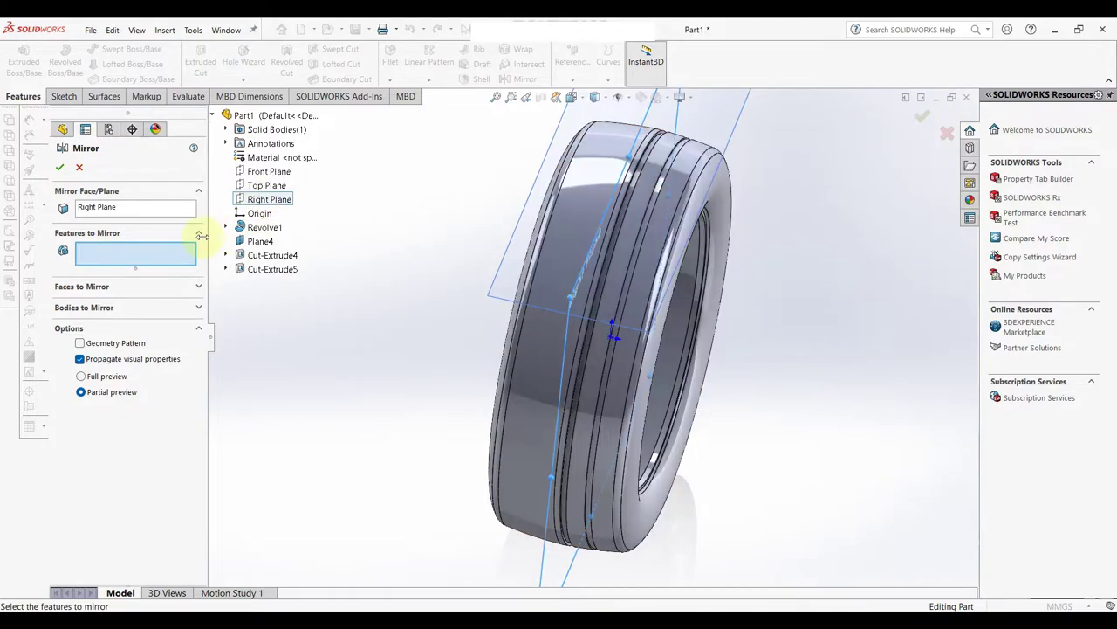
click(280, 254)
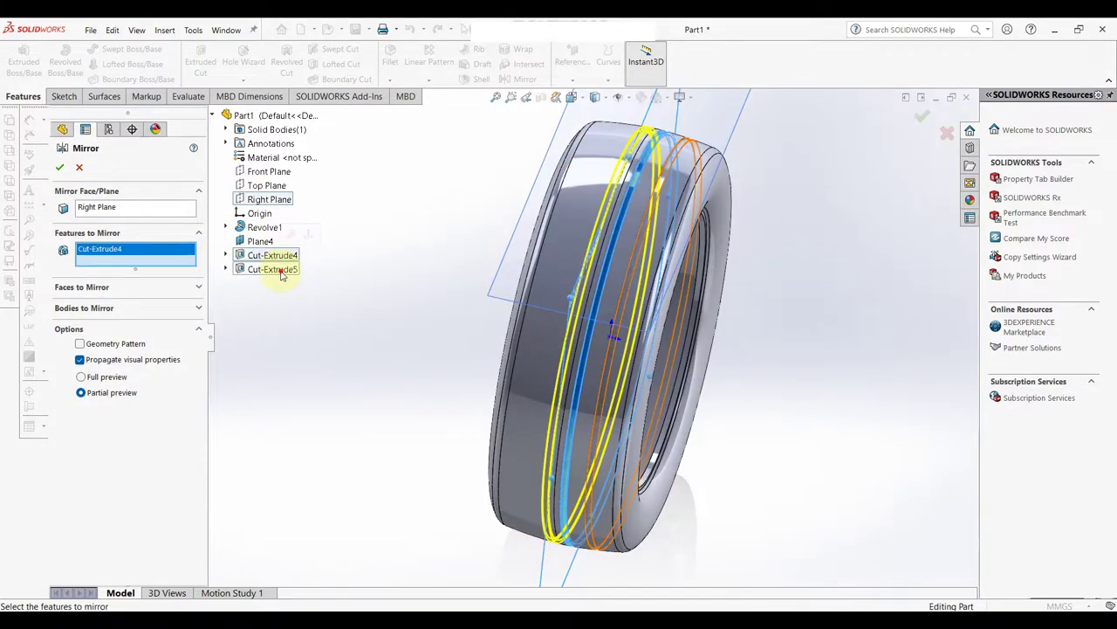
click(273, 270)
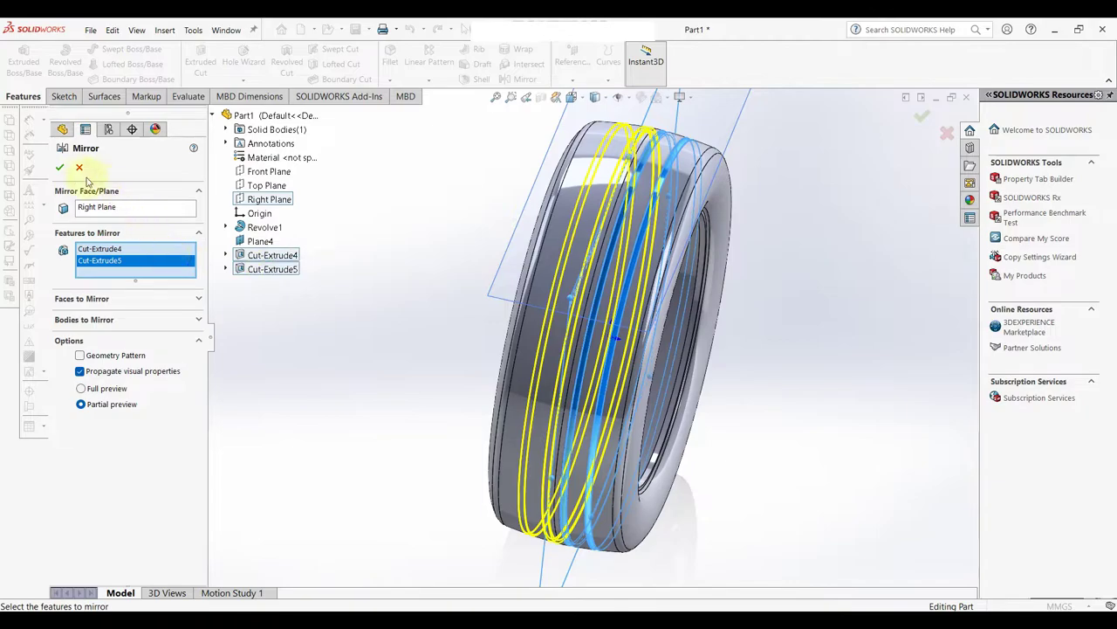
click(59, 167)
mouse_move(341, 305)
middle_down()
mouse_move(399, 317)
mouse_move(377, 330)
mouse_move(392, 311)
middle_up()
Step: Start Sketch4 on Plane4 and draw a vertical line up from the origin
click(101, 288)
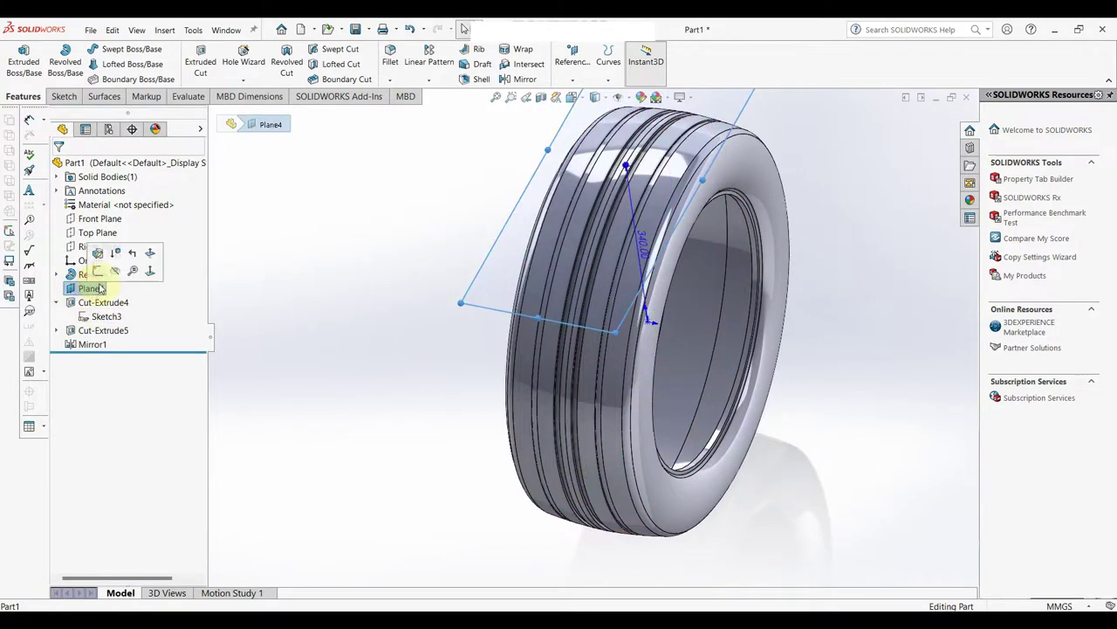
click(100, 270)
click(99, 358)
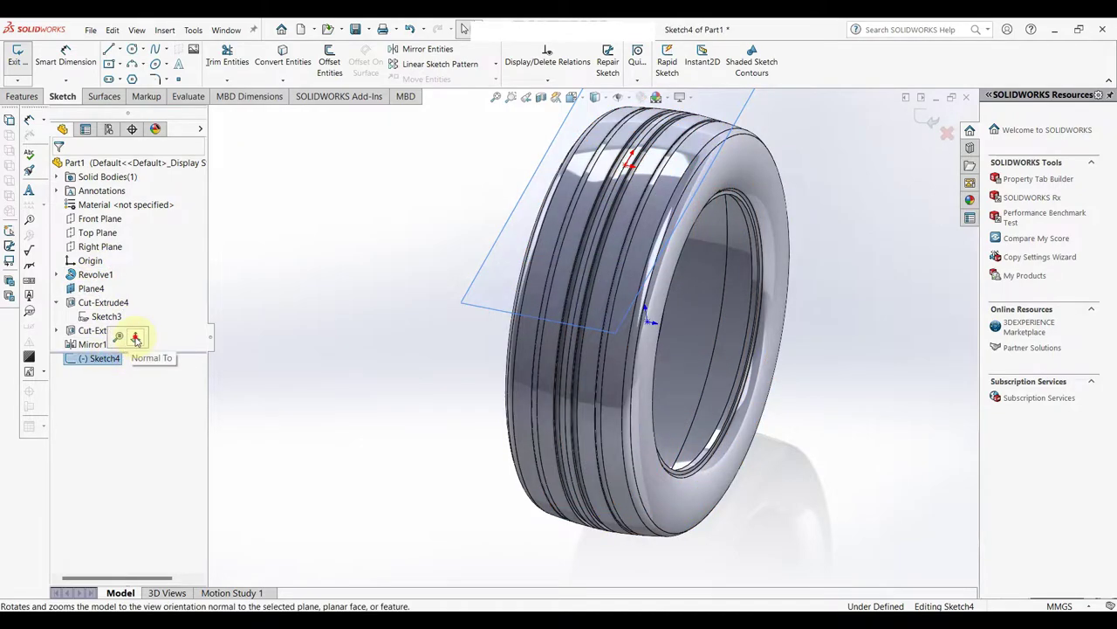
click(139, 341)
scroll(574, 312, down, 2)
scroll(686, 317, down, 2)
scroll(586, 369, down, 2)
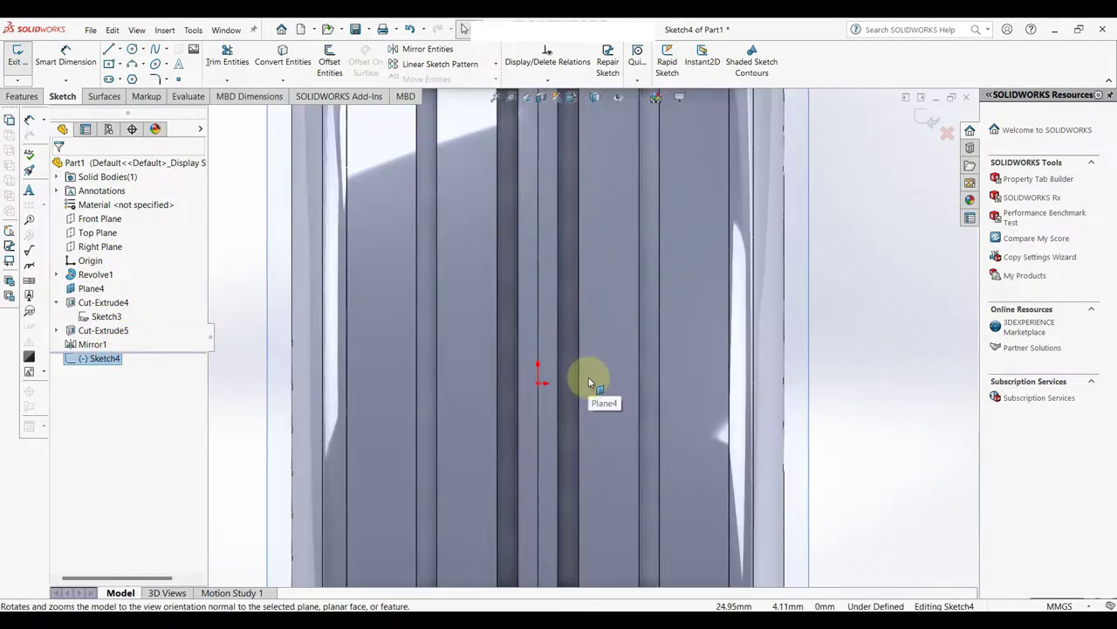
right_drag(860, 366, 786, 376)
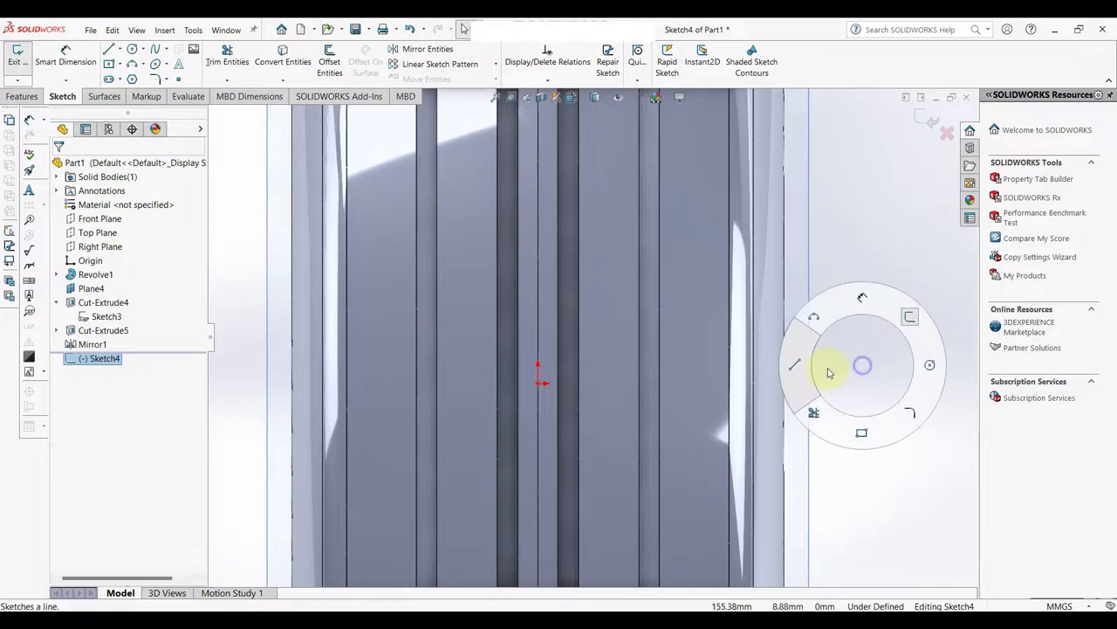
click(538, 382)
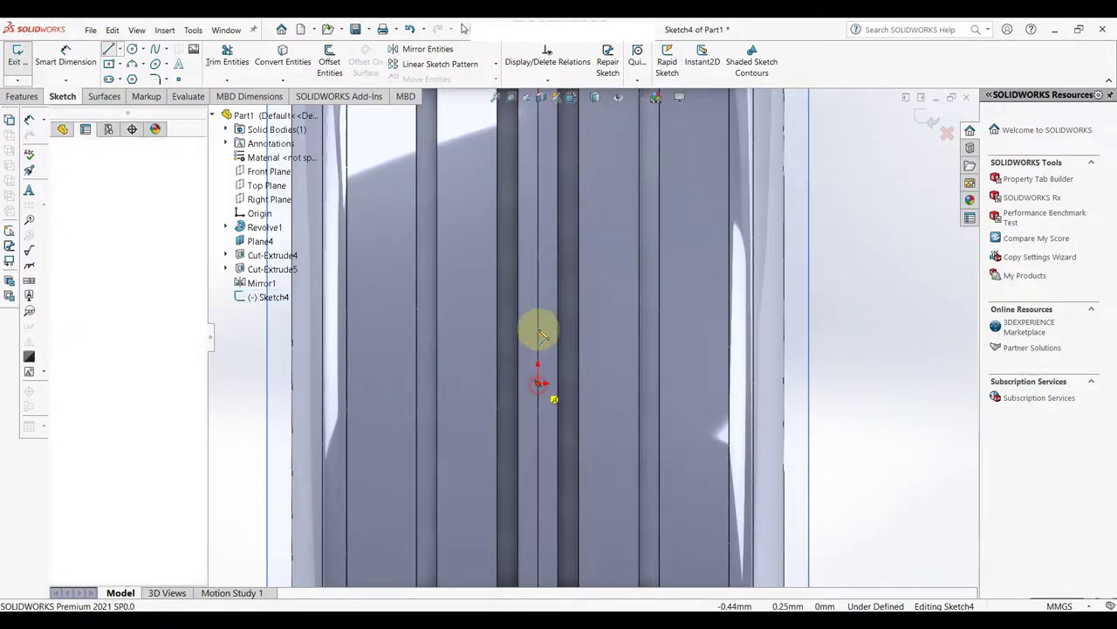
right_click(541, 279)
click(593, 291)
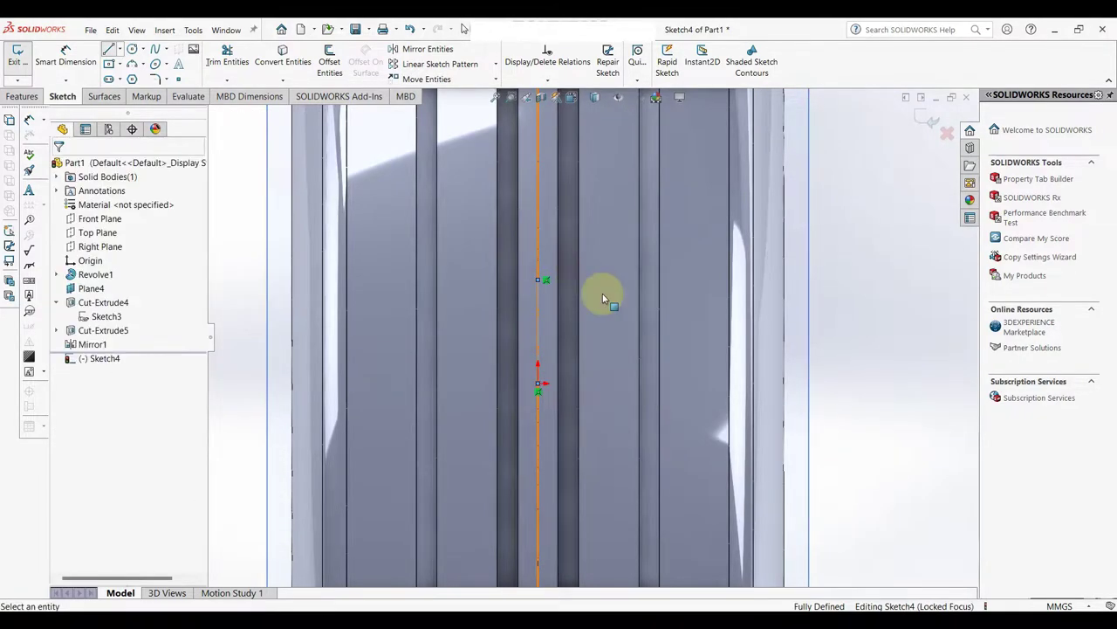
Step: Draw a horizontal construction line running left from the origin
right_drag(570, 298, 561, 306)
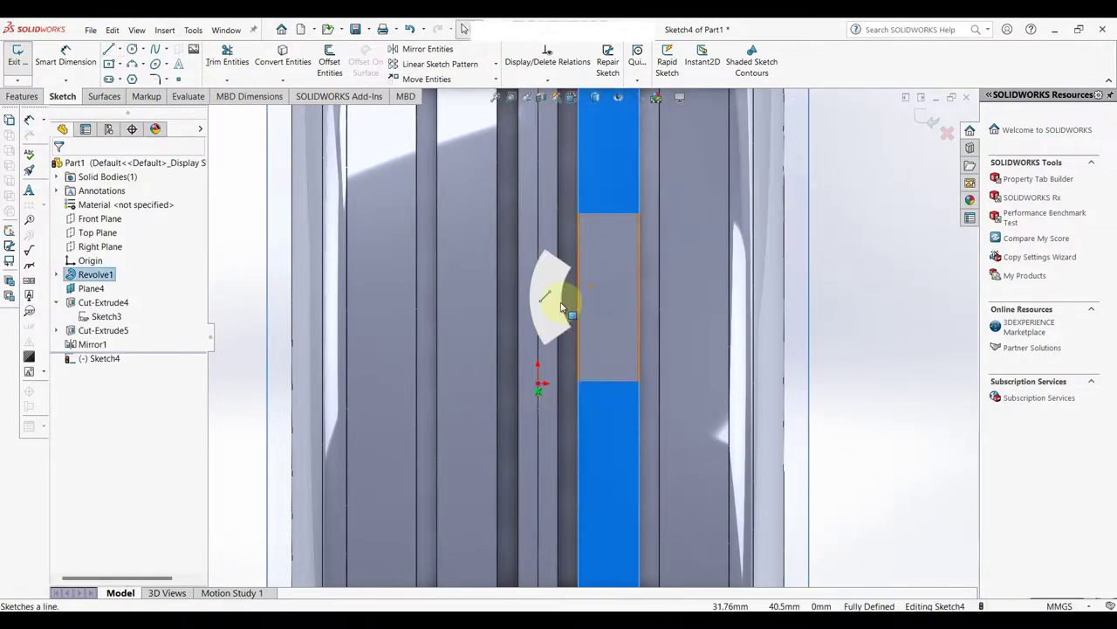
click(538, 382)
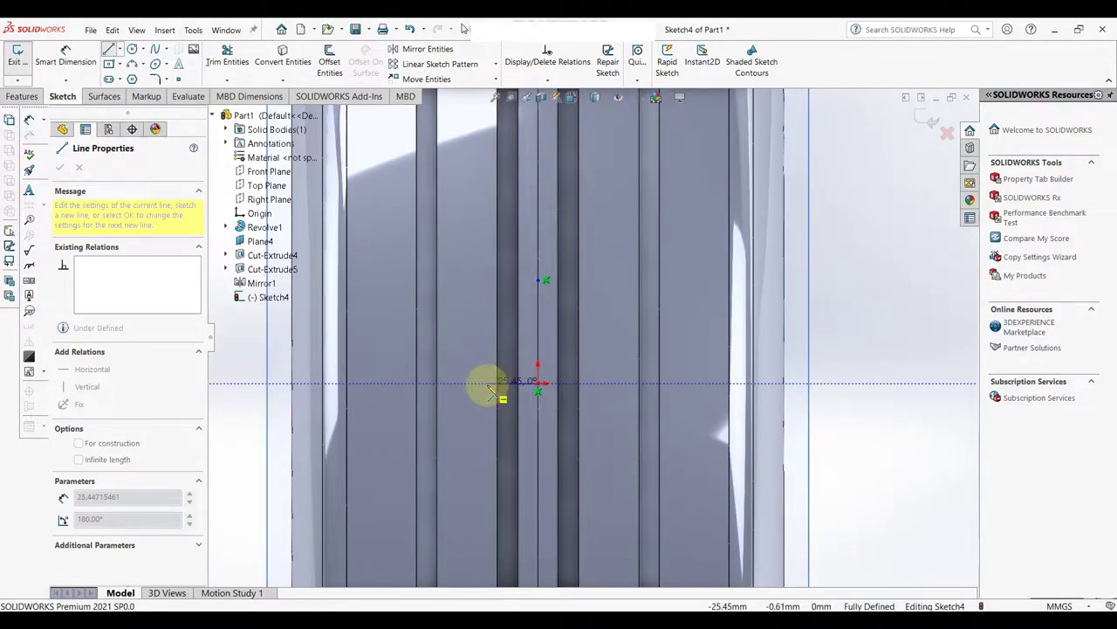
click(413, 384)
right_click(411, 392)
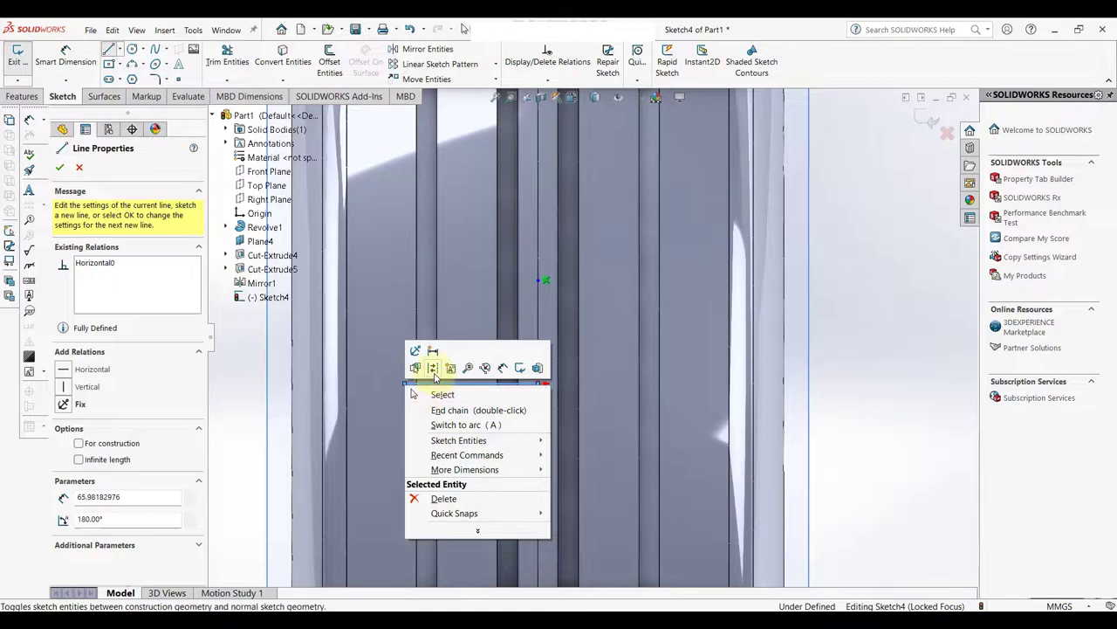
click(434, 393)
scroll(476, 384, down, 2)
scroll(486, 388, down, 1)
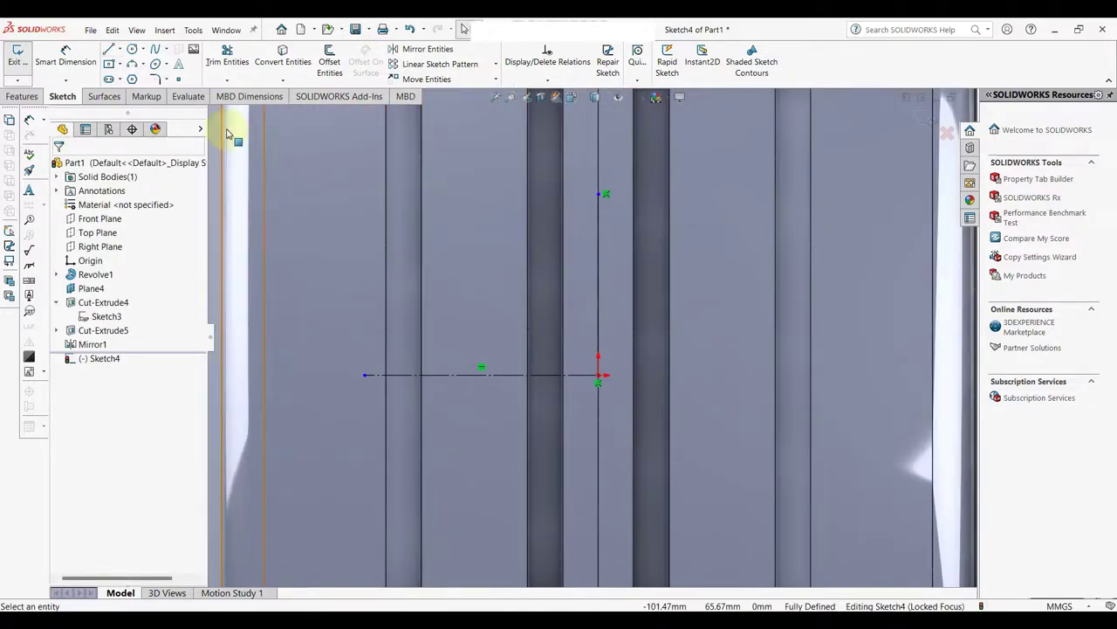
Step: Draw two short vertical lines, one above and one below the construction line
key(l)
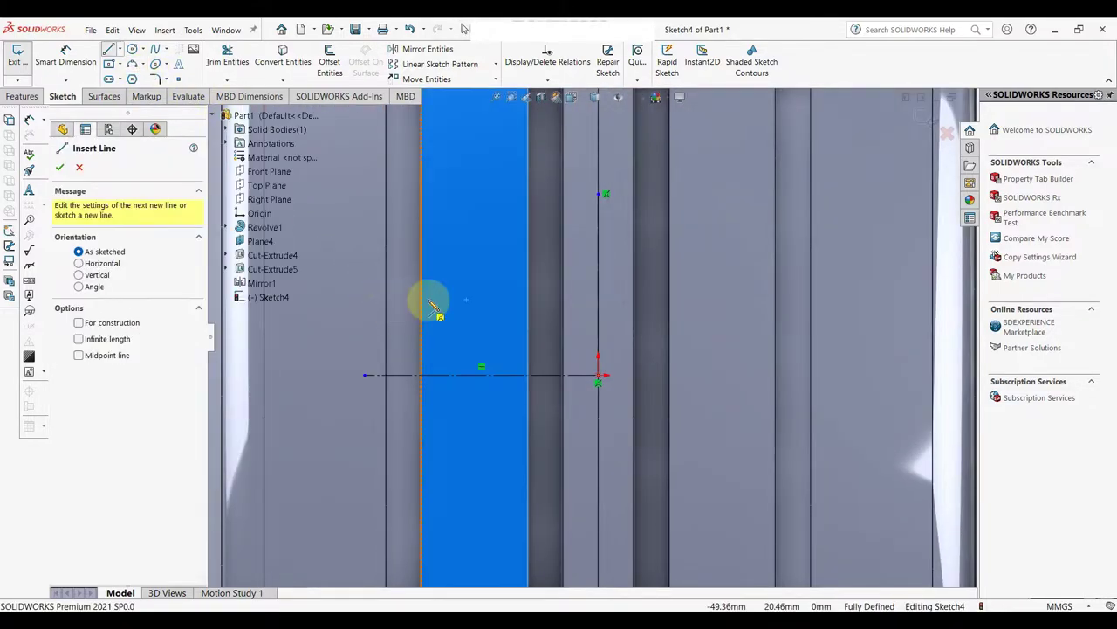
click(428, 290)
click(428, 315)
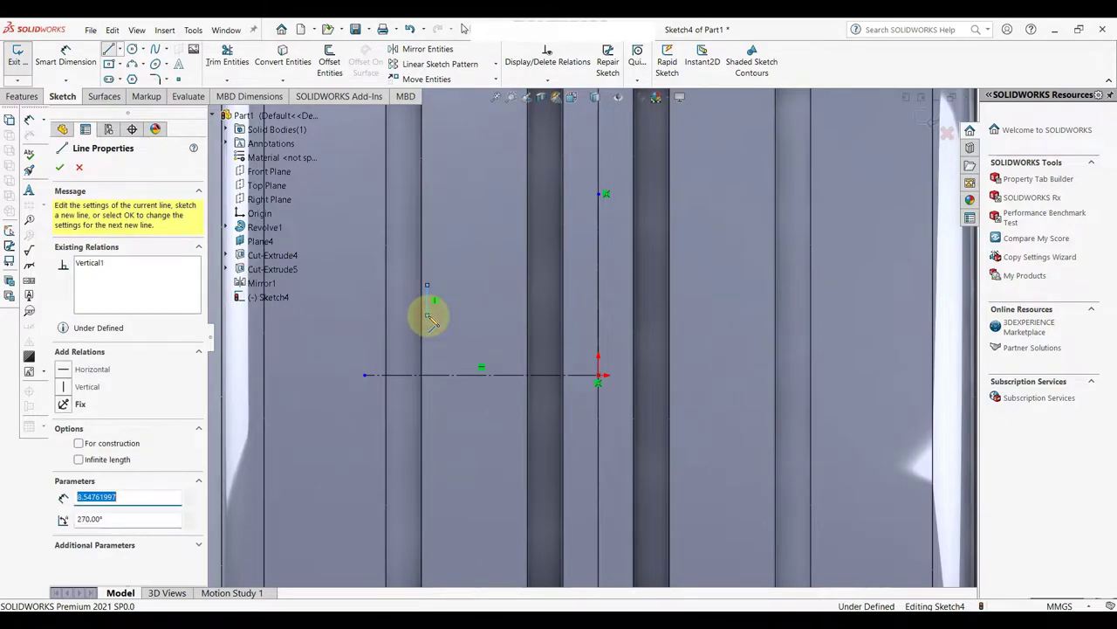
right_click(433, 321)
click(463, 339)
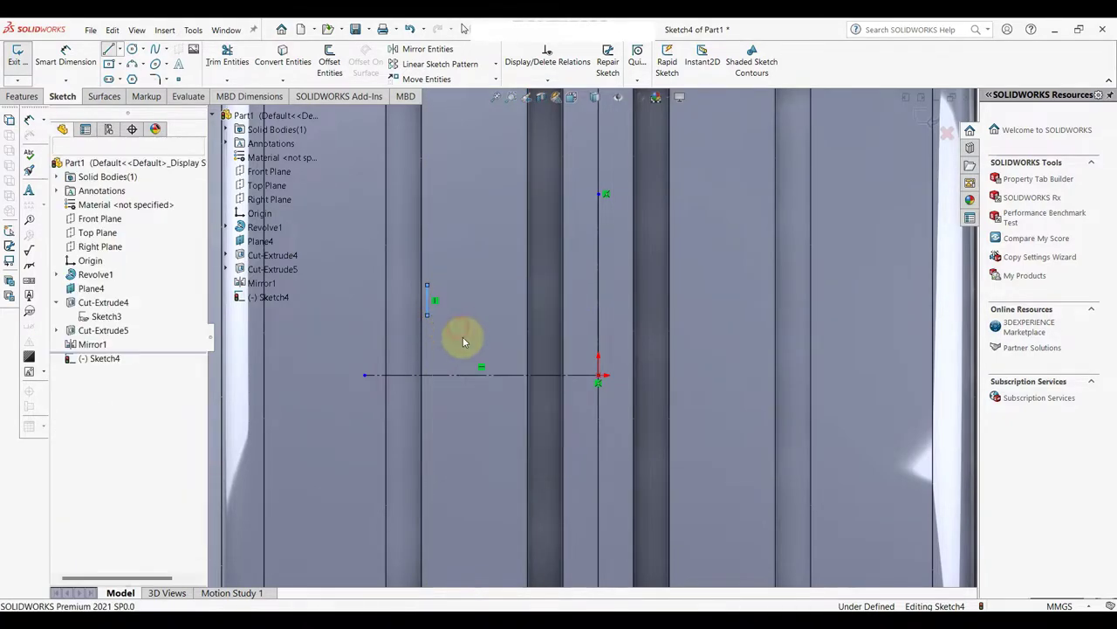
click(524, 417)
right_click(521, 442)
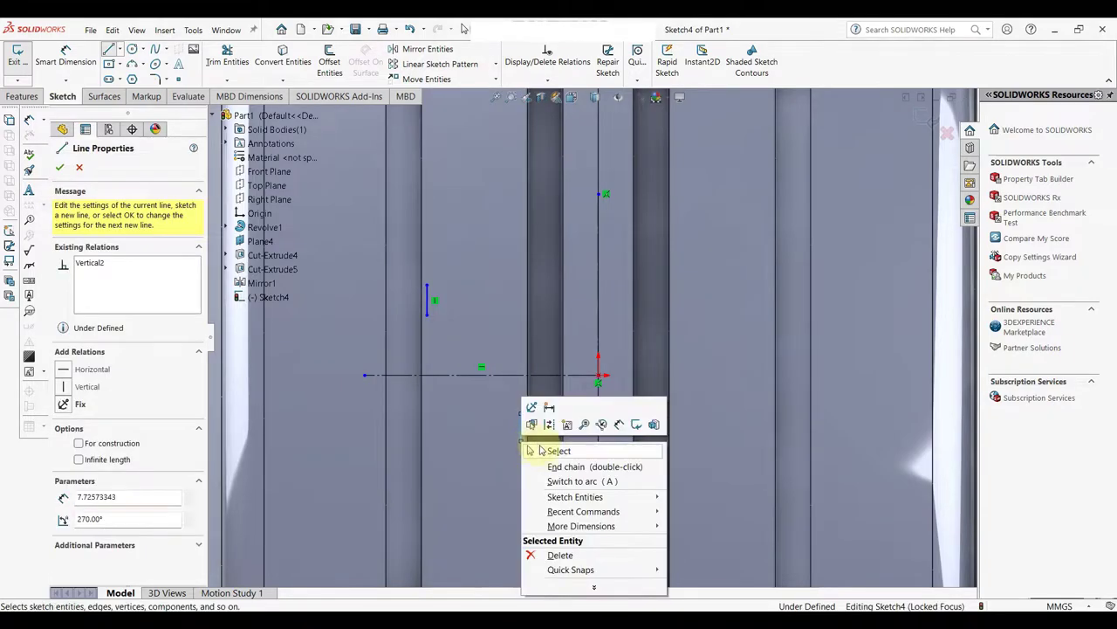
click(559, 450)
key(d)
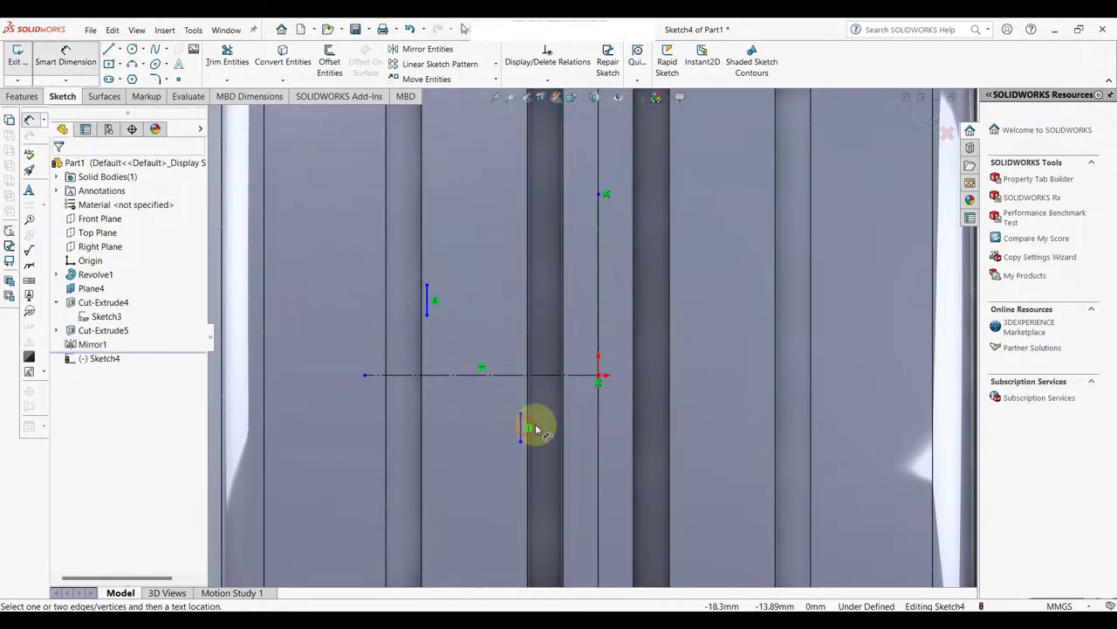
Step: Dimension the lower short line 2 mm long and 2 mm from the tyre edge
click(524, 429)
click(543, 428)
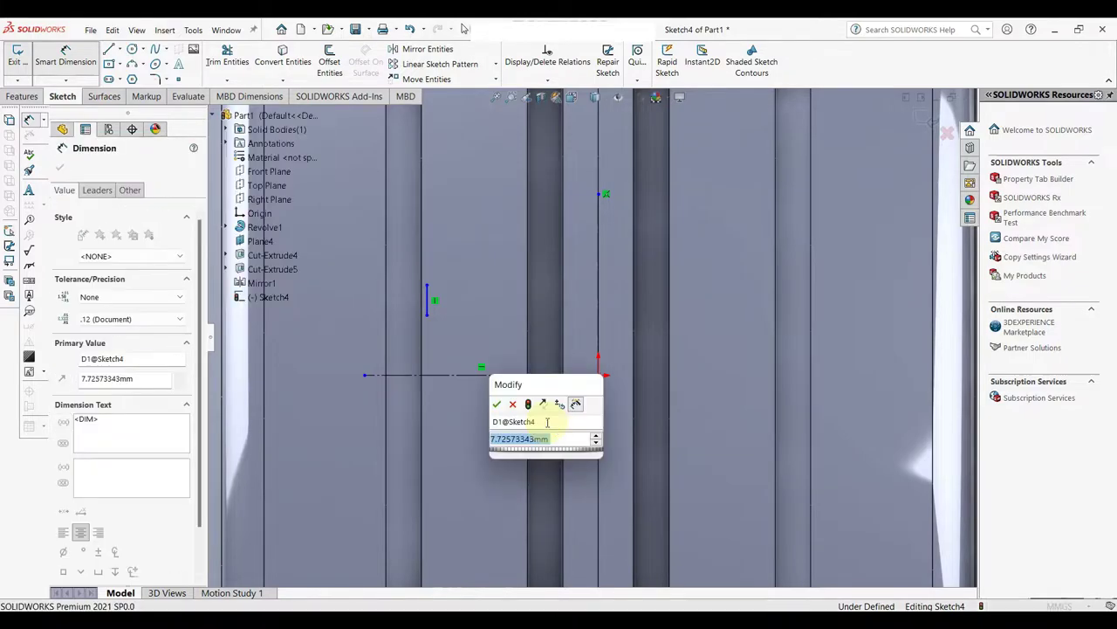
text(2)
key(Return)
scroll(534, 432, down, 2)
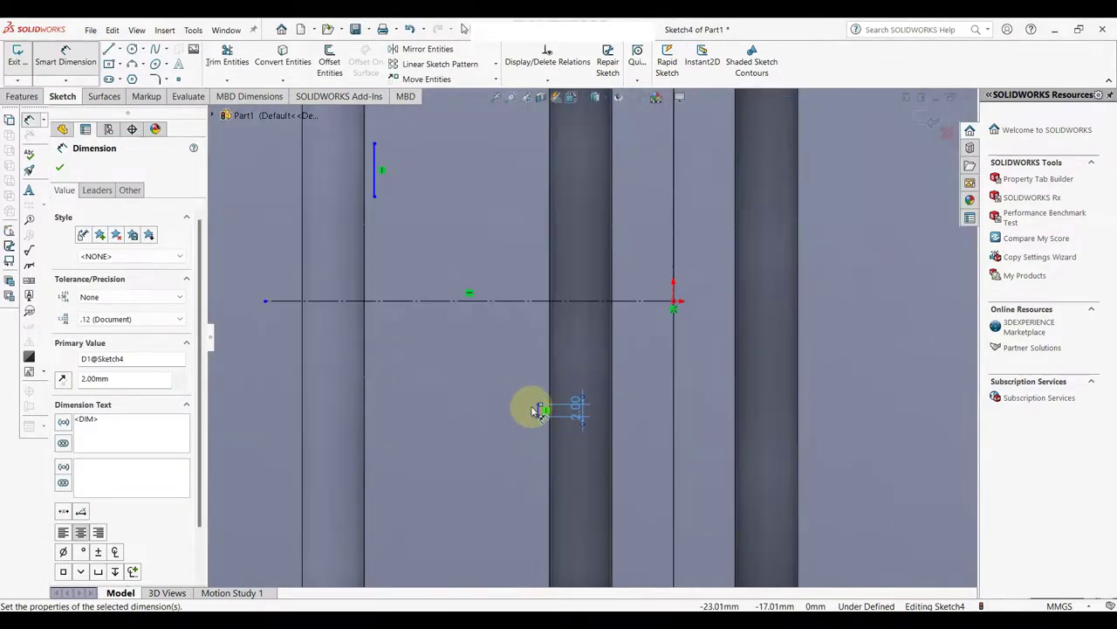
scroll(550, 406, down, 2)
click(552, 409)
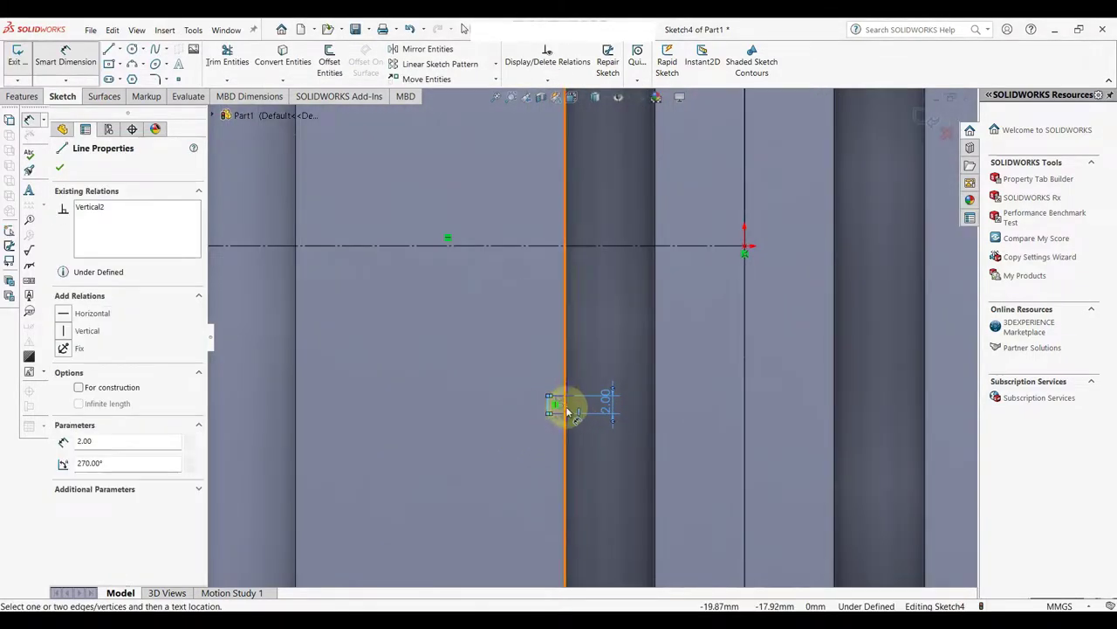
click(564, 463)
click(562, 462)
text(2)
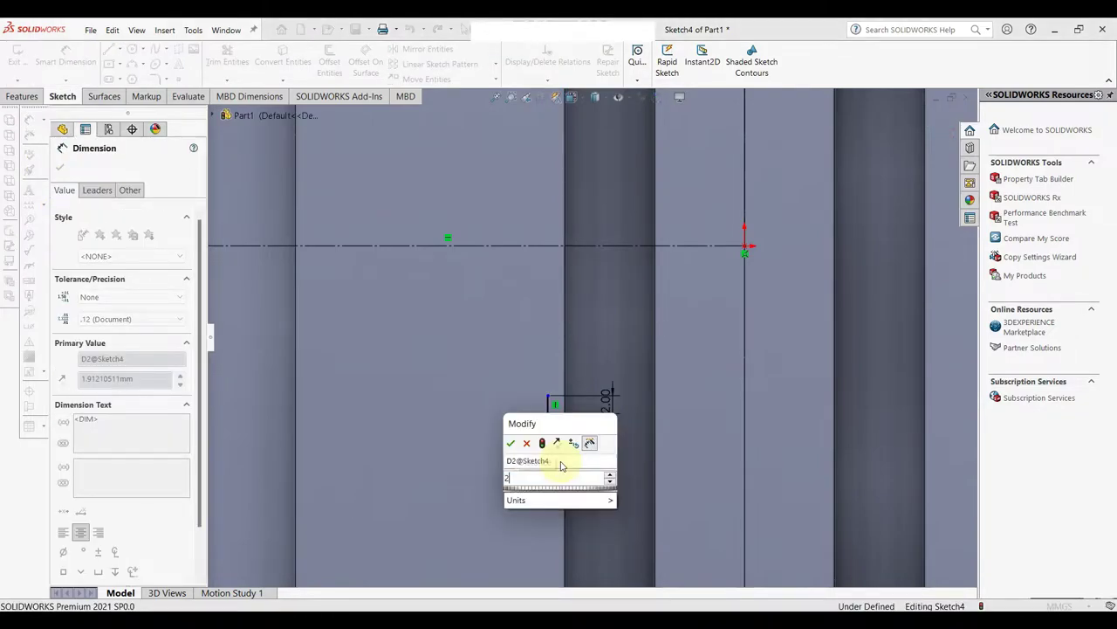
key(Return)
scroll(433, 354, up, 3)
scroll(500, 213, down, 2)
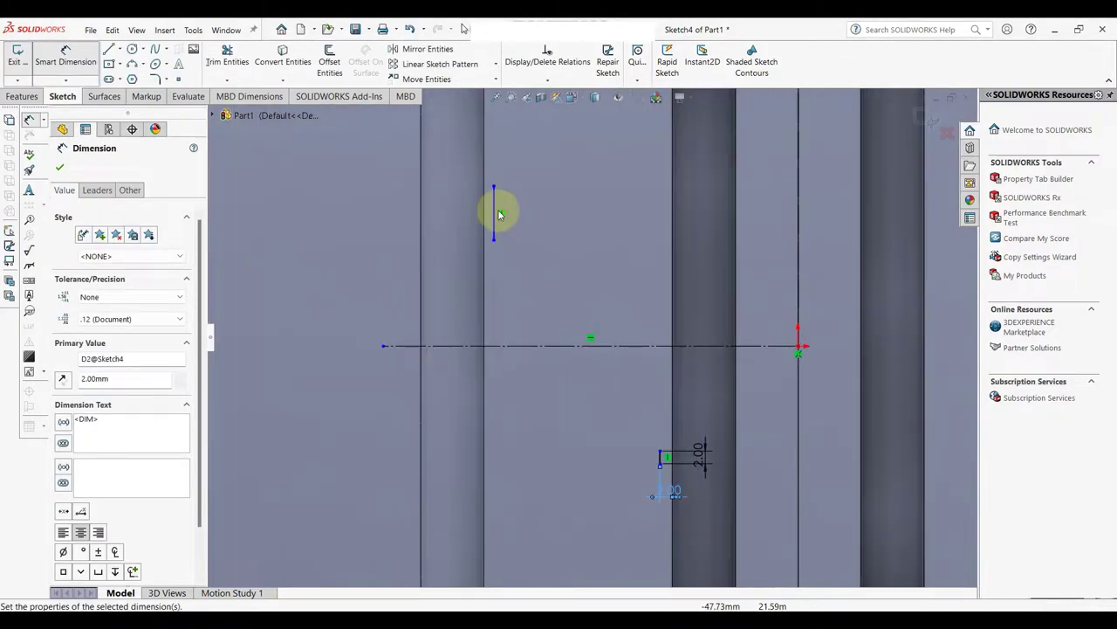
Step: Dimension the upper short line 5 mm long with a 2 mm horizontal offset
click(496, 219)
click(461, 208)
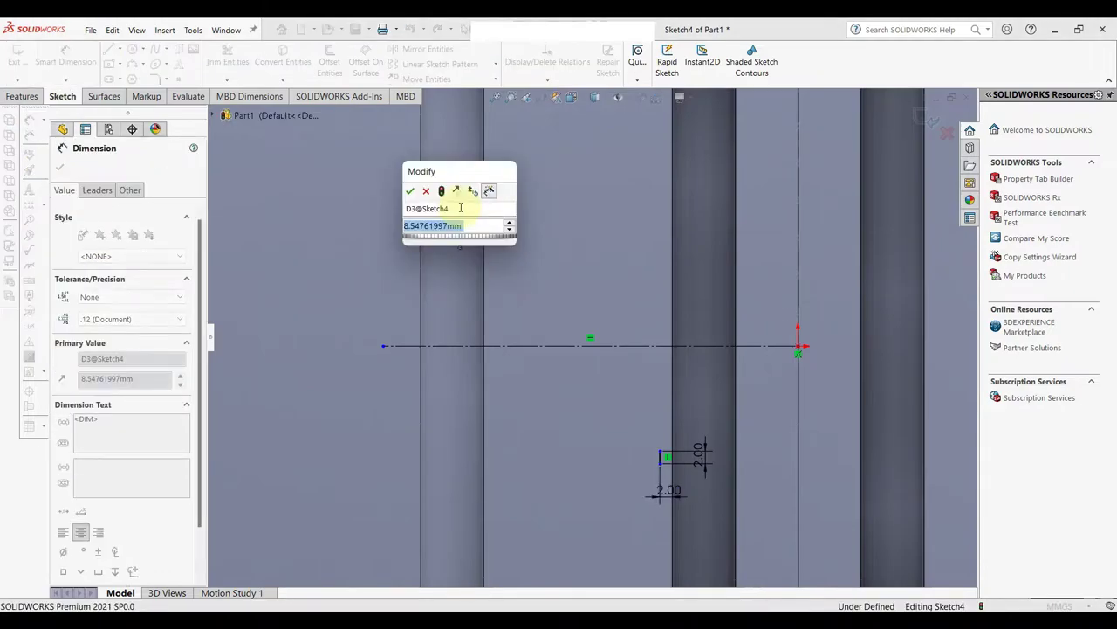
text(5)
key(Return)
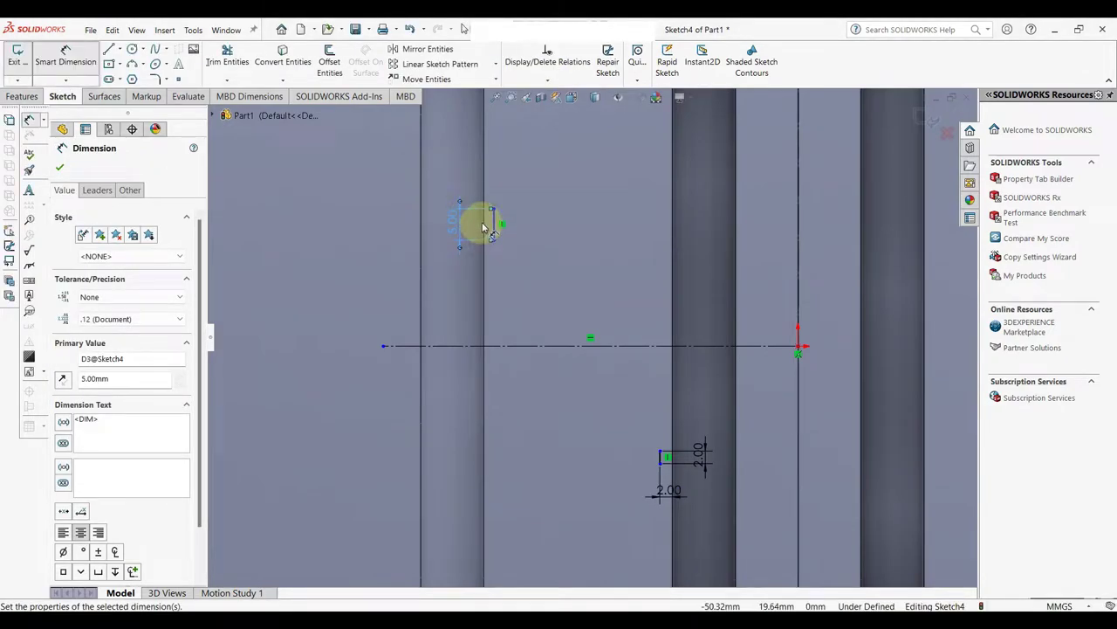
click(492, 228)
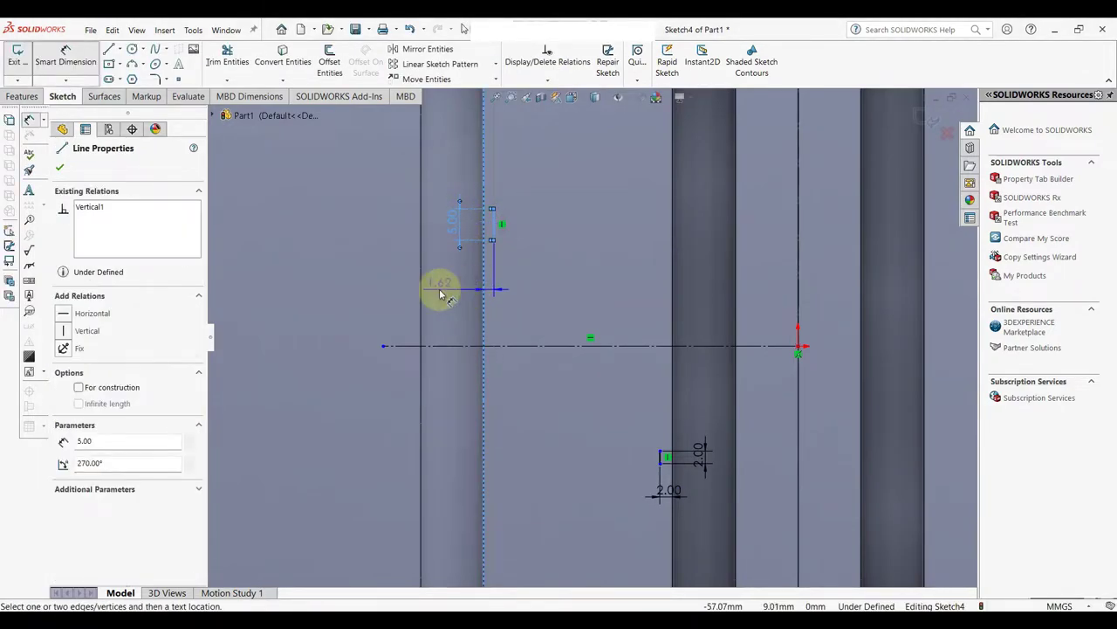
click(440, 293)
text(2.00mm)
key(Return)
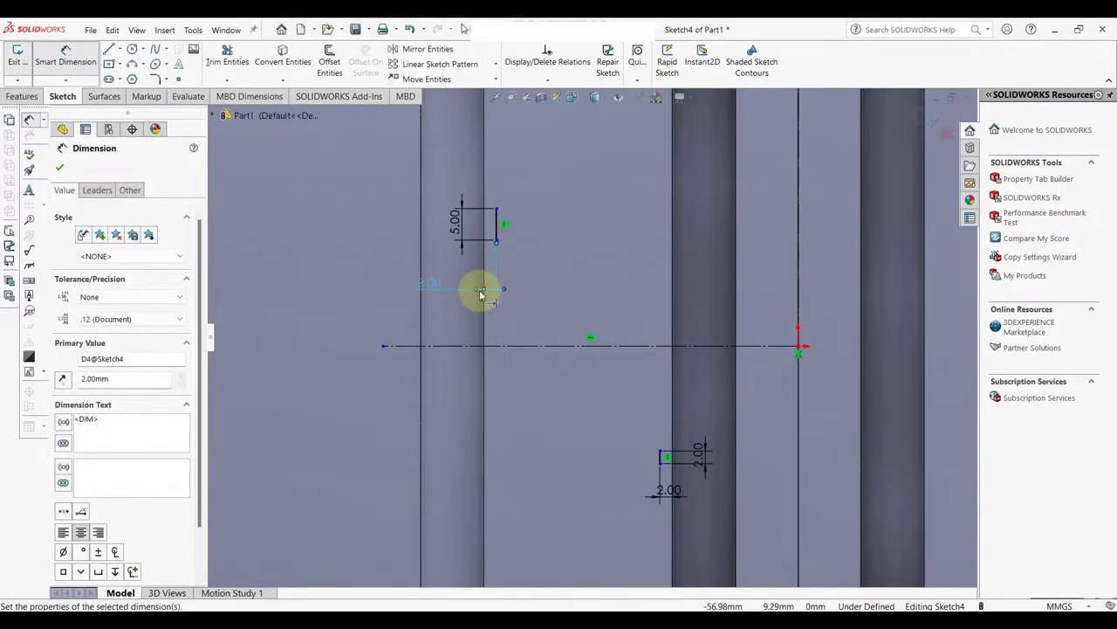
mouse_move(480, 295)
middle_down()
mouse_move(512, 236)
mouse_move(561, 294)
middle_up()
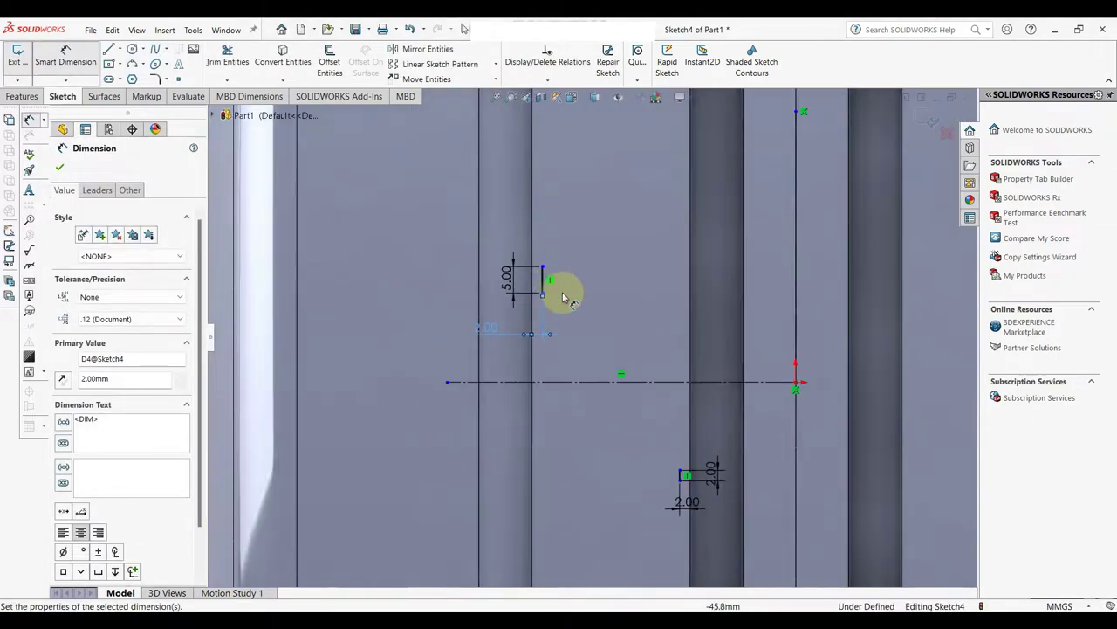
Step: Draw a first three-point arc joining the ends of the two short vertical lines
click(135, 67)
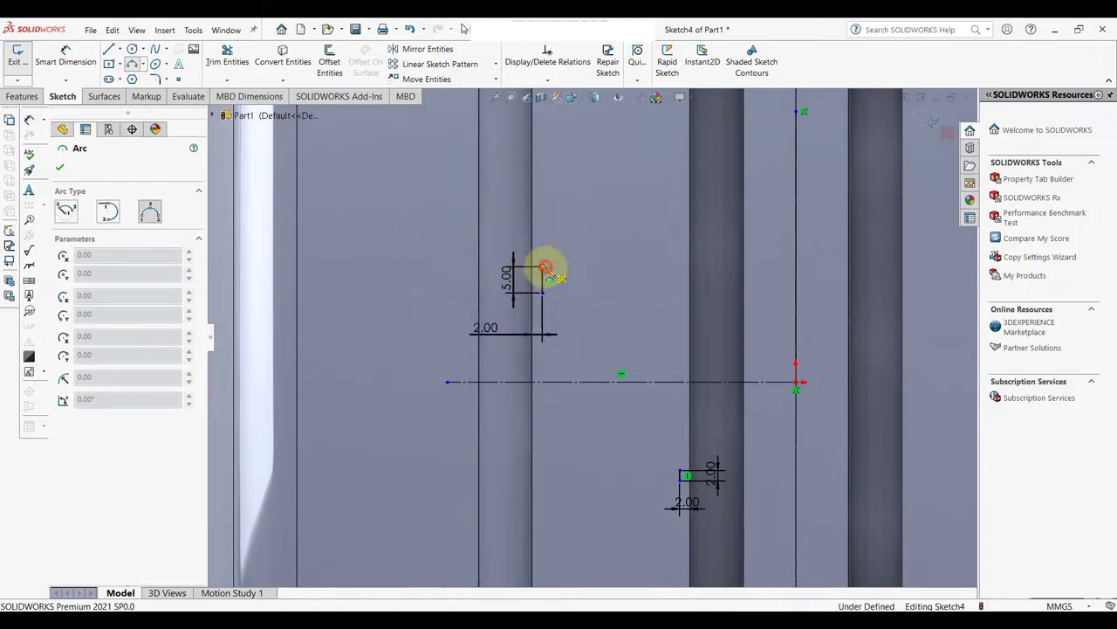
click(682, 473)
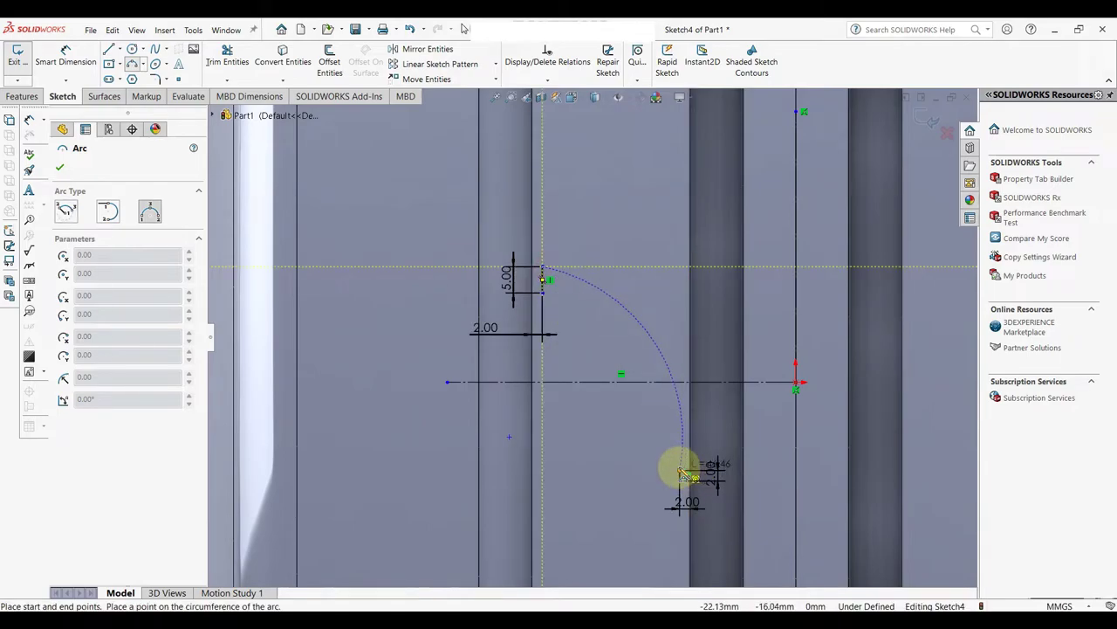
click(630, 370)
right_click(630, 370)
click(652, 375)
Step: Draw a second arc from the top endpoint to the bottom endpoint, closing the thin curved strip
mouse_move(653, 375)
right_down()
mouse_move(630, 370)
mouse_move(594, 322)
right_up()
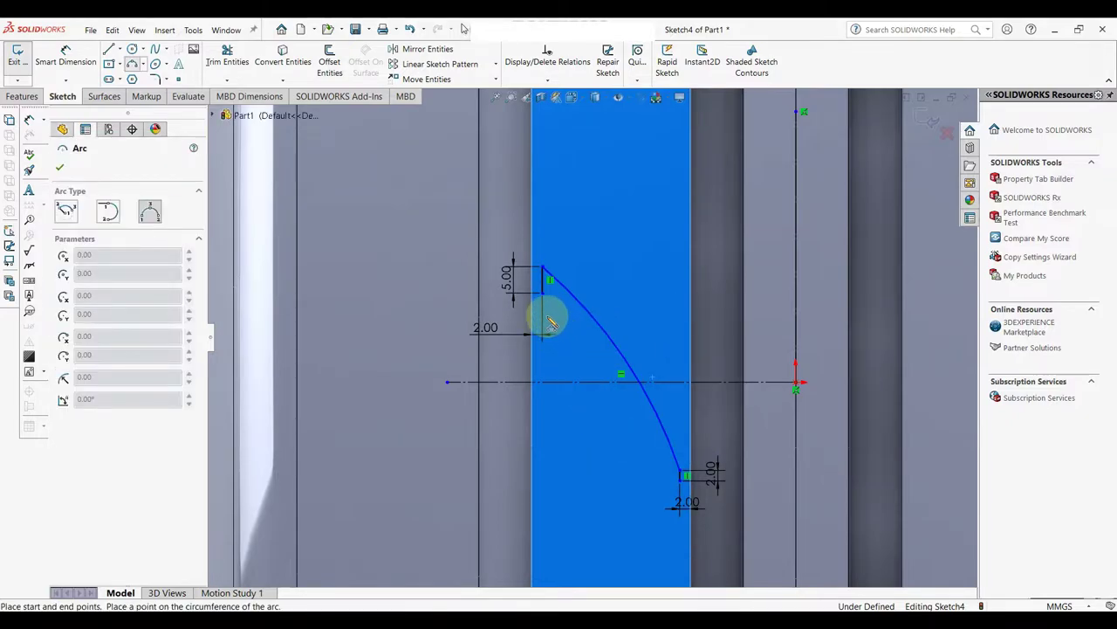
click(542, 277)
click(682, 477)
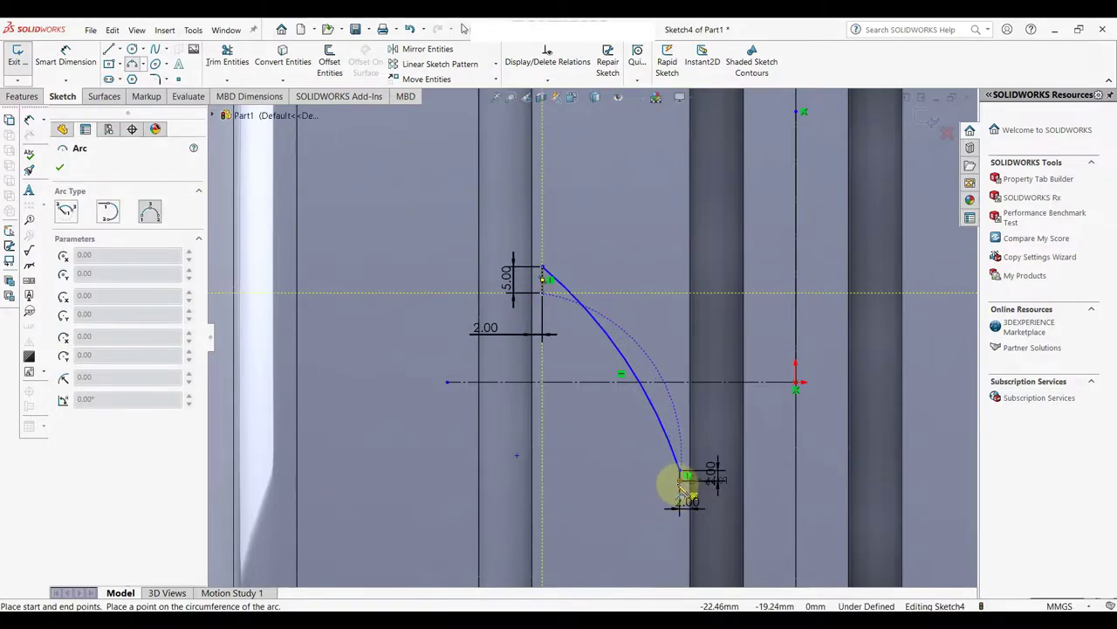
click(641, 408)
right_click(642, 408)
click(667, 411)
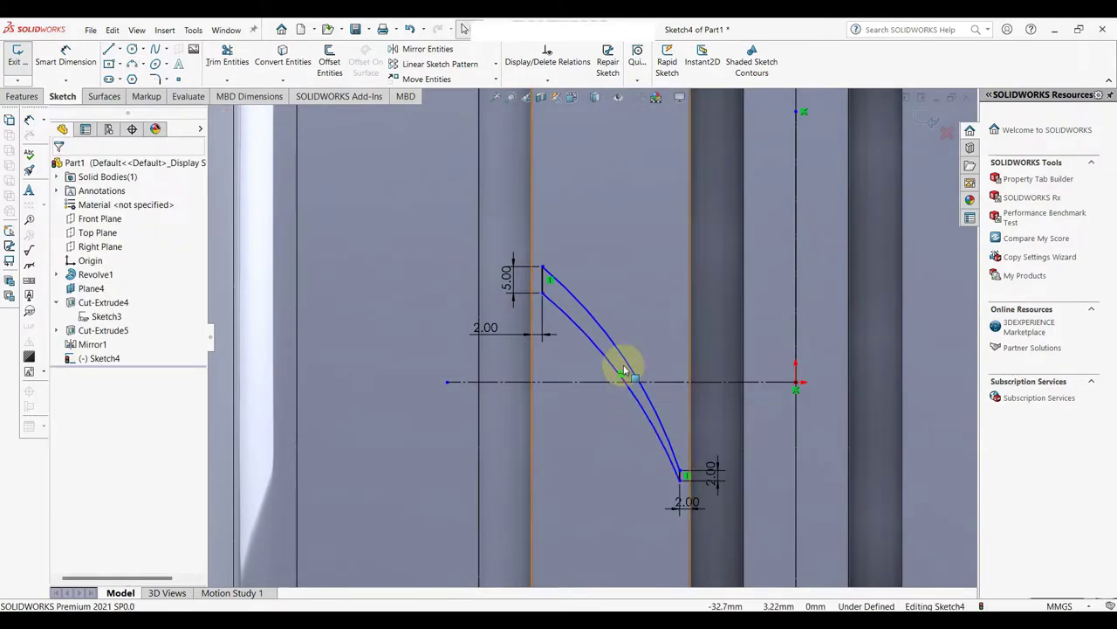
scroll(628, 416, up, 1)
scroll(611, 407, up, 1)
scroll(664, 391, up, 1)
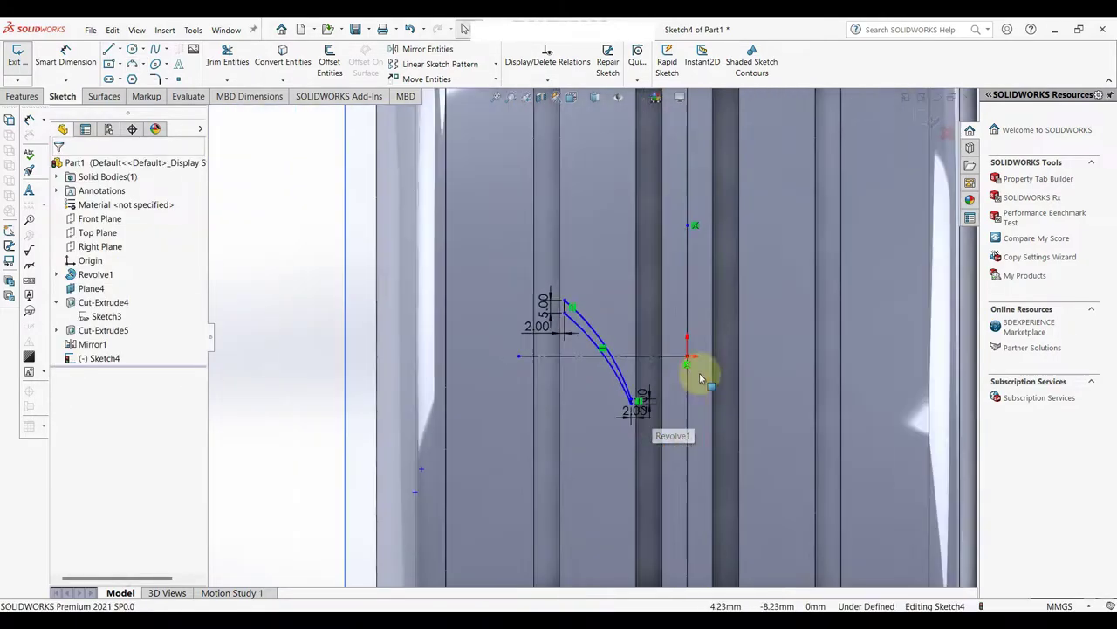
Step: Mirror the groove profile's lines and arcs about the vertical line through the origin
click(424, 51)
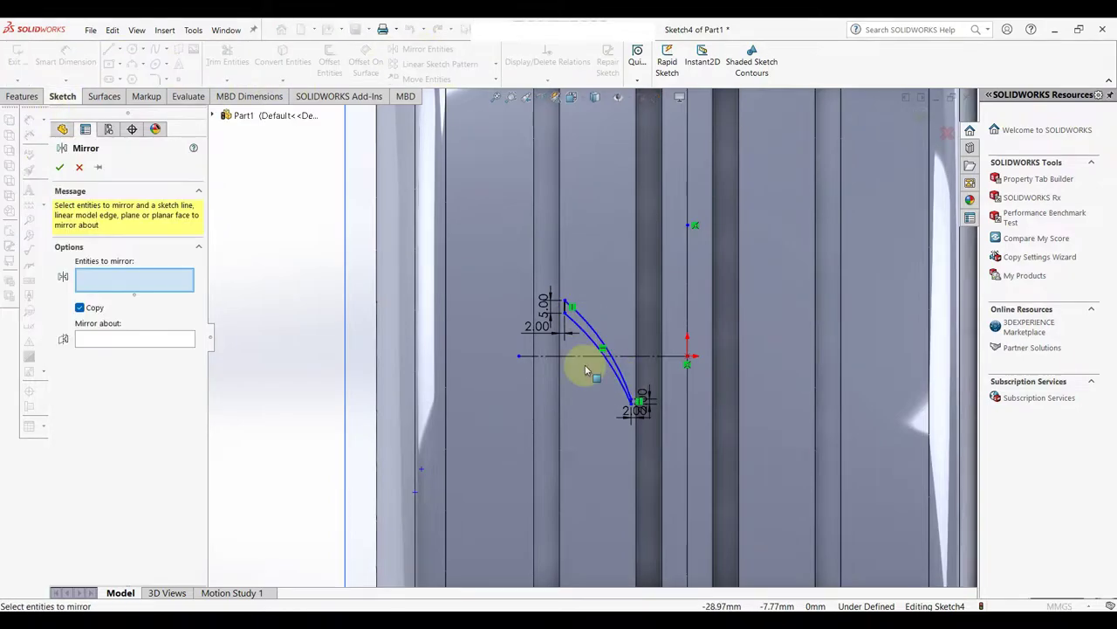
drag(518, 244, 689, 463)
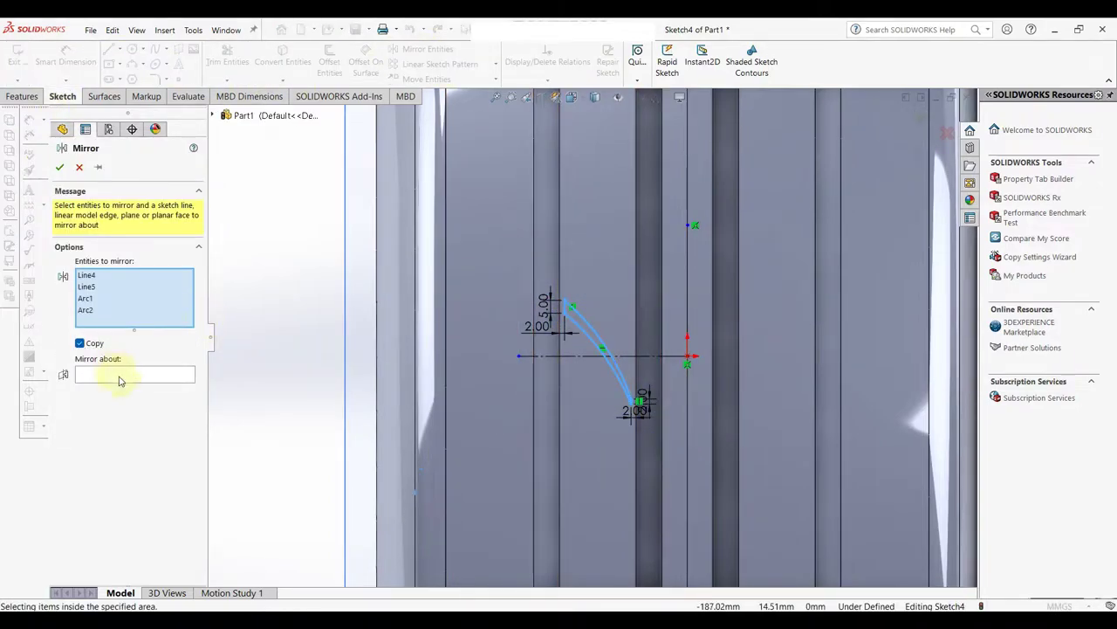
click(120, 381)
click(688, 354)
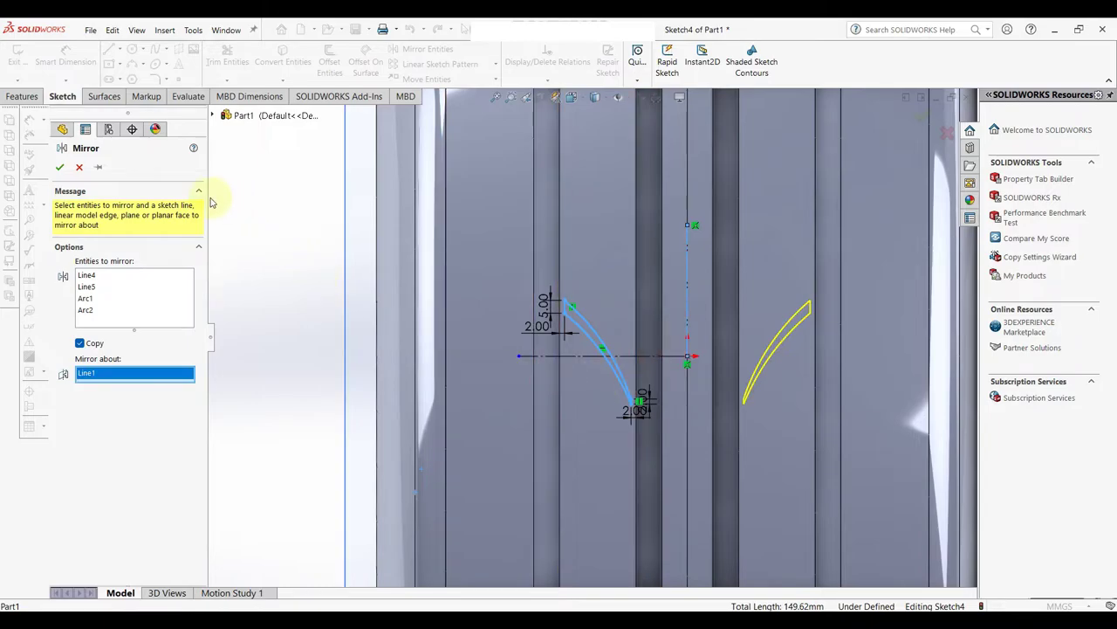
click(60, 168)
Step: Cut both curved profiles 8.00 mm deep into the tread as Cut-Extrude6
click(26, 97)
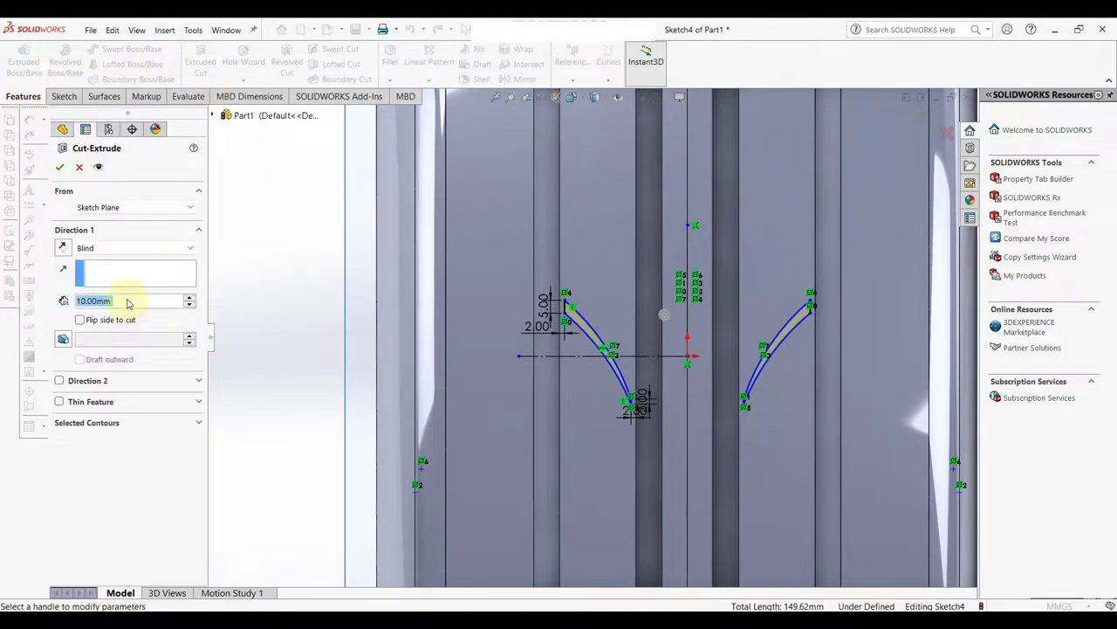
text(8)
key(Return)
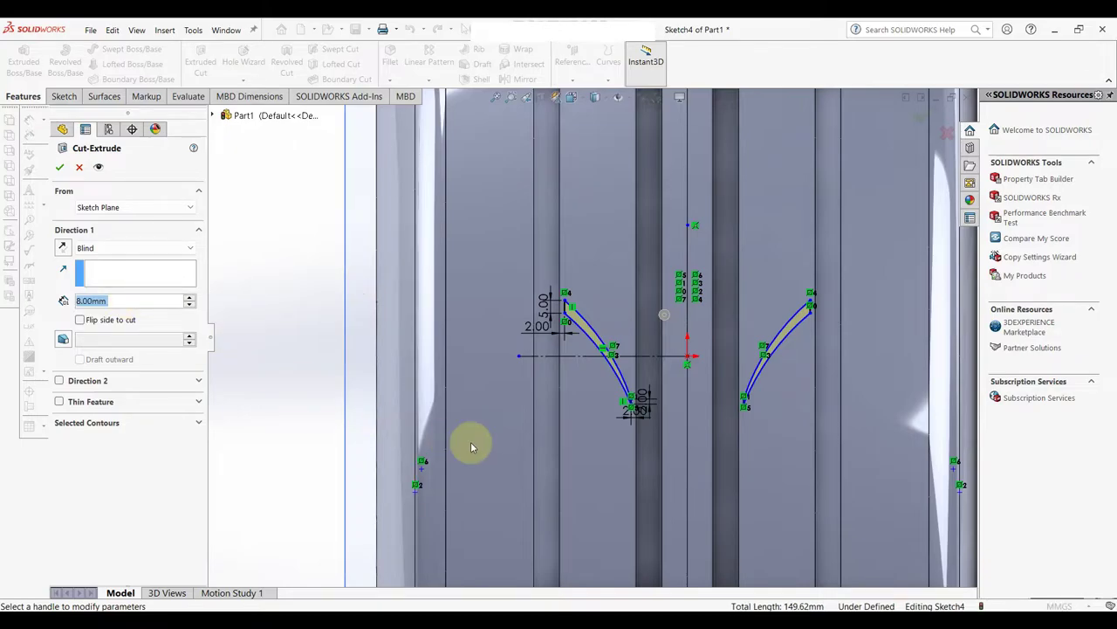
middle_drag(472, 447, 324, 331)
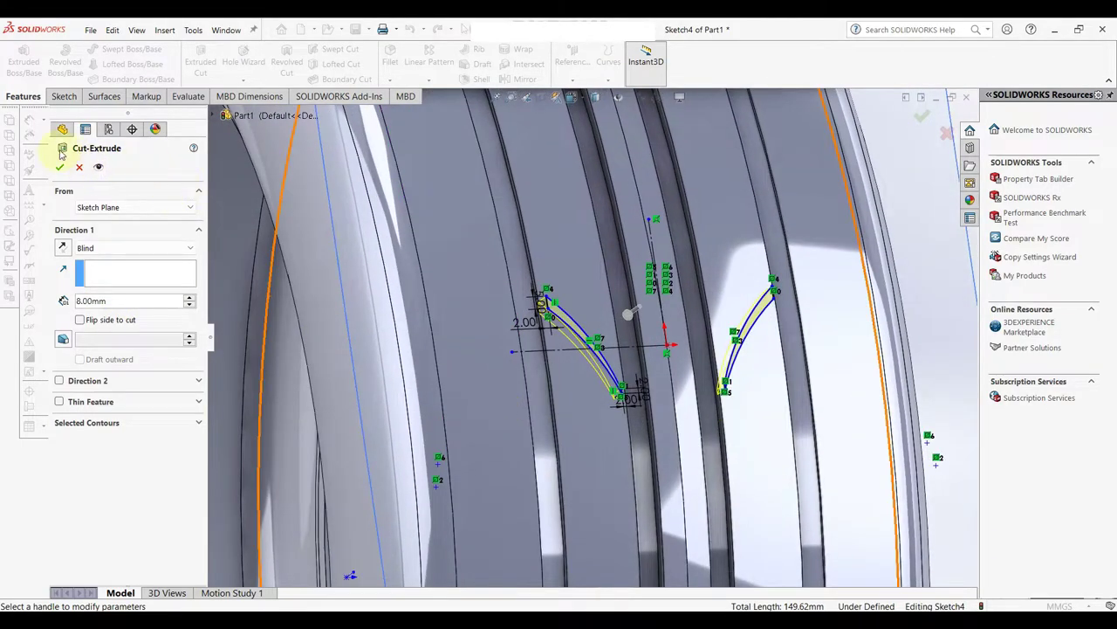
click(60, 166)
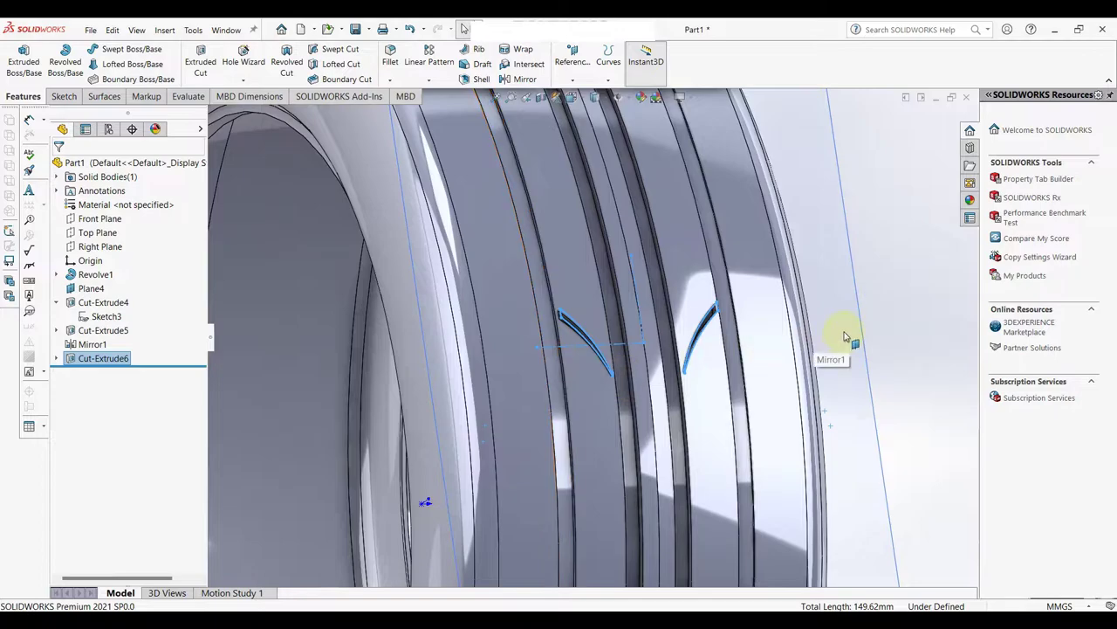
click(845, 336)
scroll(786, 371, up, 5)
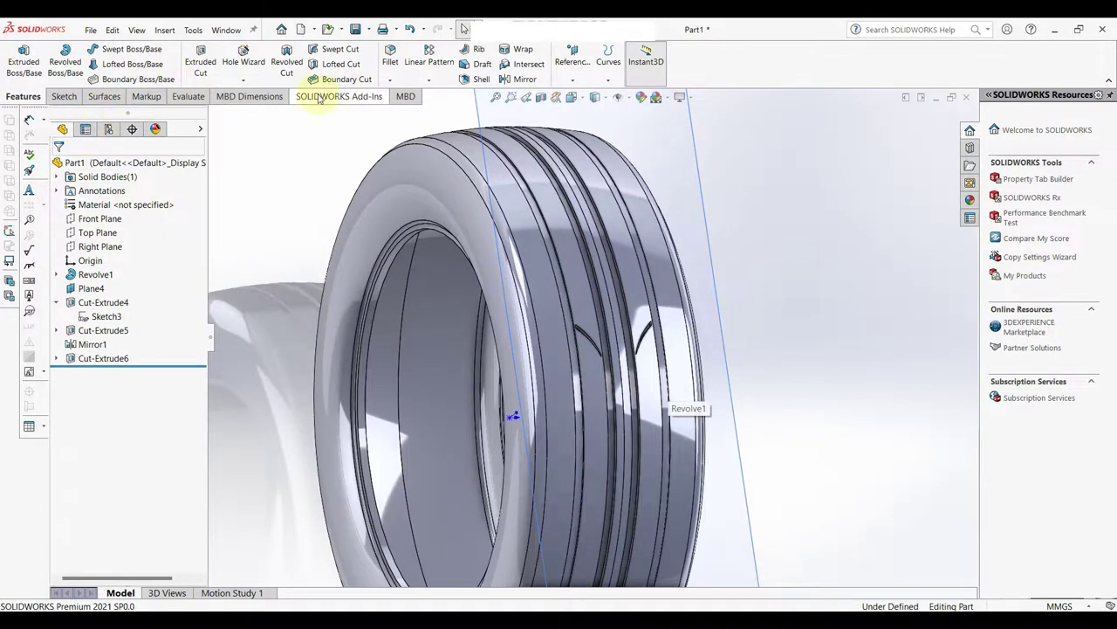
Step: Circular-pattern Cut-Extrude6 around the tyre's circular edge with 50 instances over 360°
click(441, 83)
click(441, 110)
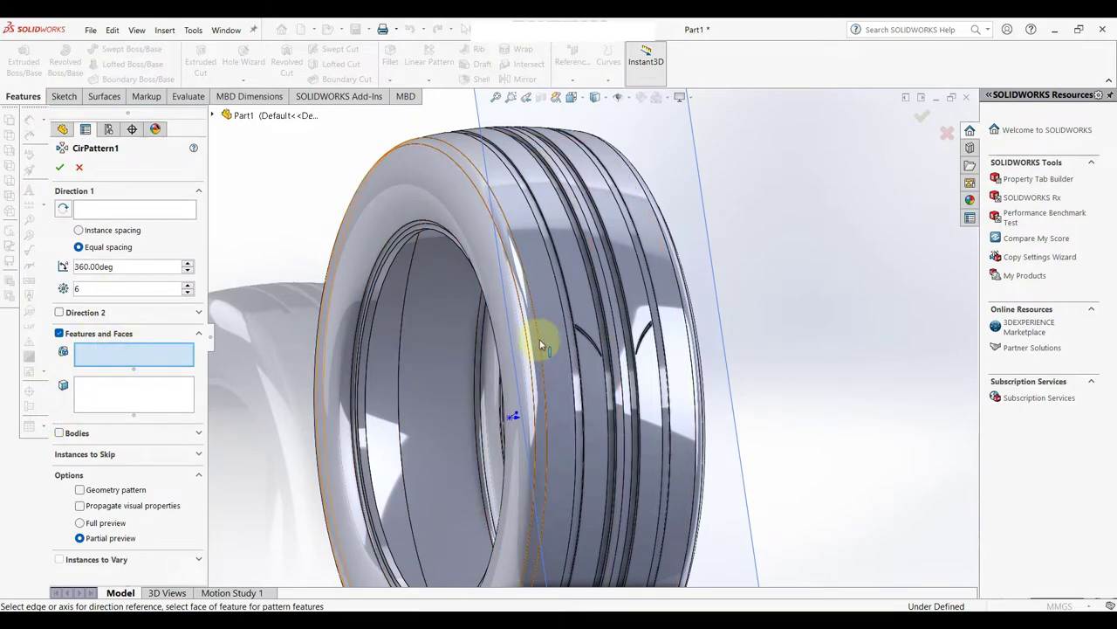
click(213, 115)
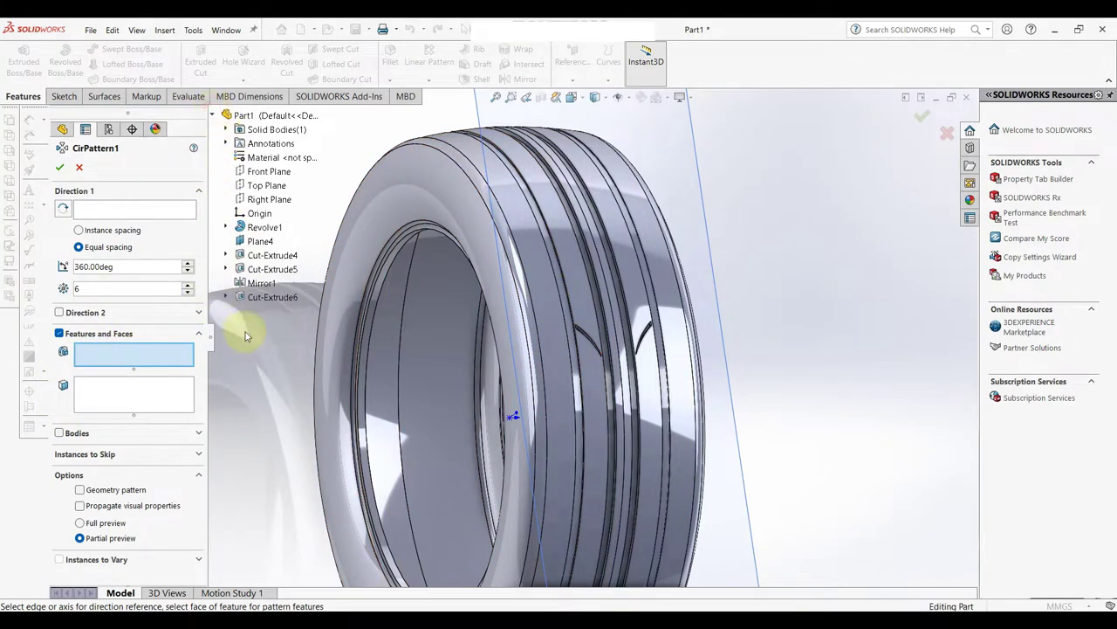
click(266, 296)
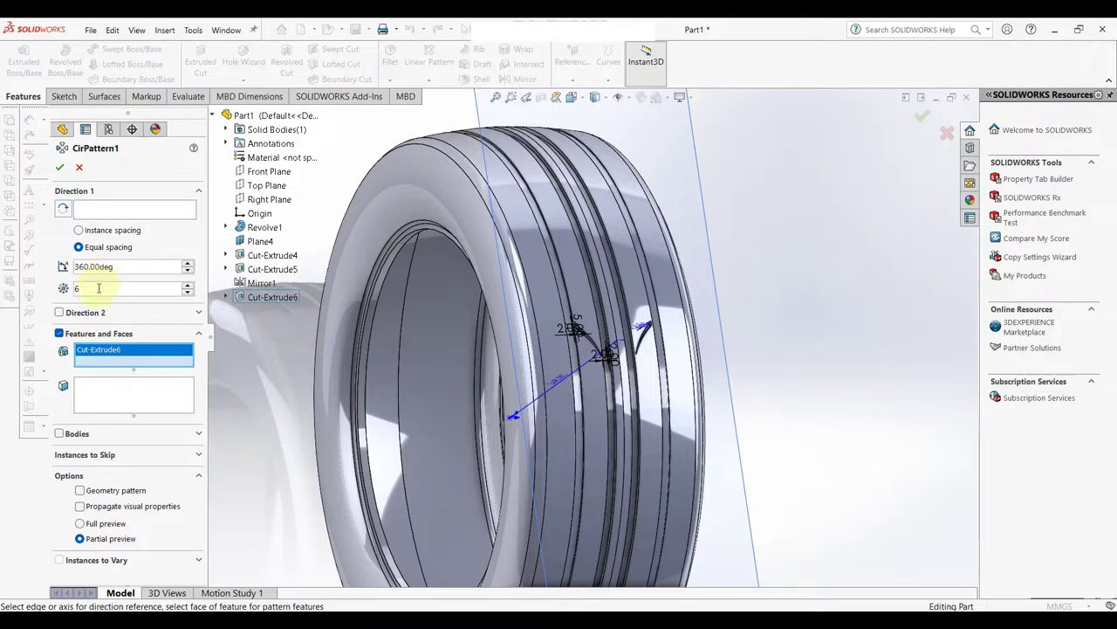
click(114, 208)
click(530, 300)
text(50)
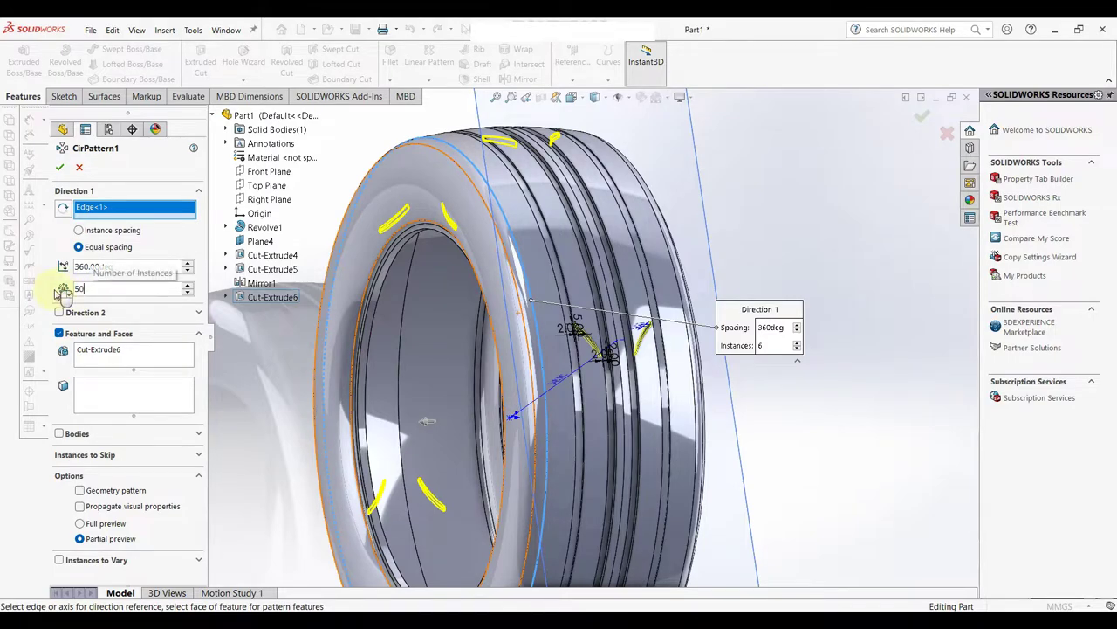
key(Return)
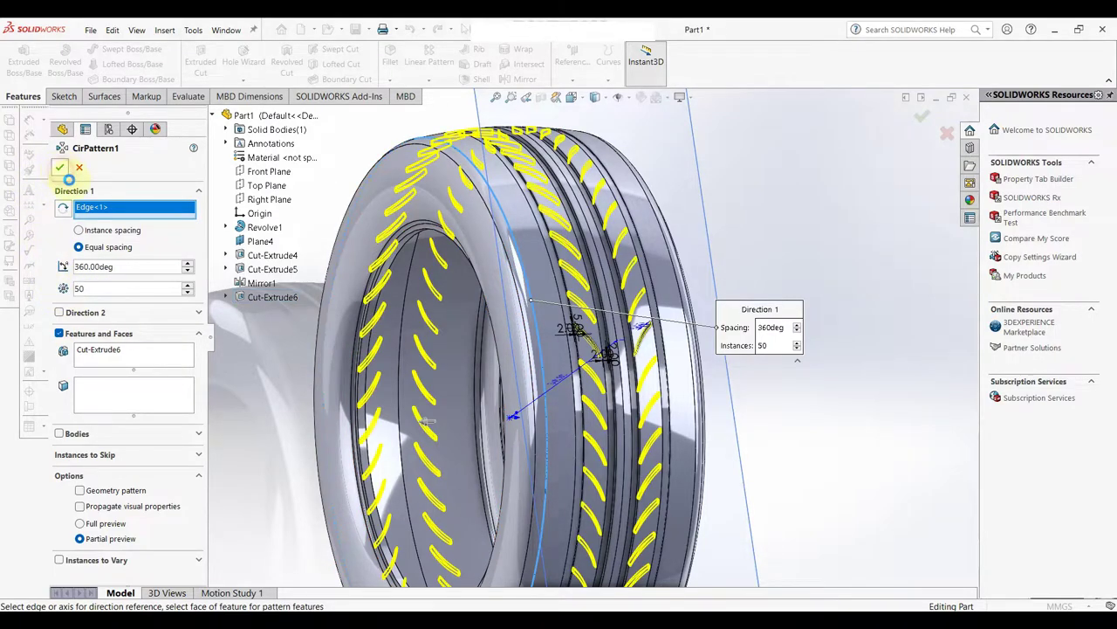
click(59, 168)
scroll(707, 362, down, 3)
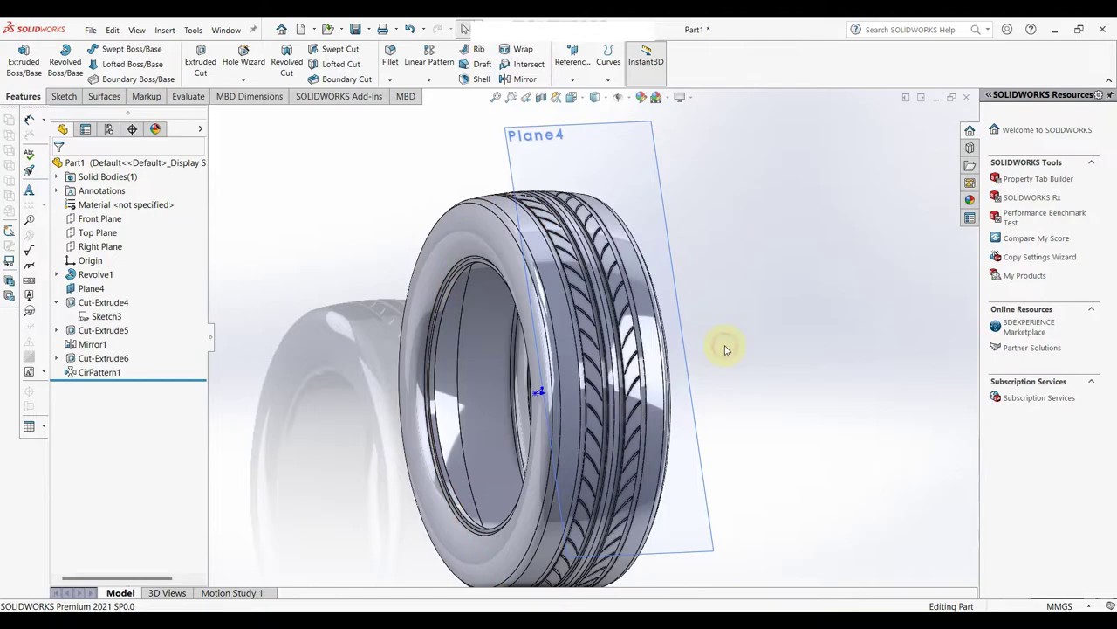
Step: Edit Sketch4 under Cut-Extrude6 and view it normal to the sketch plane
mouse_move(724, 349)
middle_down()
mouse_move(706, 376)
mouse_move(708, 399)
mouse_move(695, 374)
mouse_move(703, 336)
mouse_move(678, 364)
mouse_move(725, 376)
mouse_move(746, 417)
mouse_move(738, 423)
mouse_move(736, 344)
mouse_move(771, 359)
mouse_move(726, 380)
middle_up()
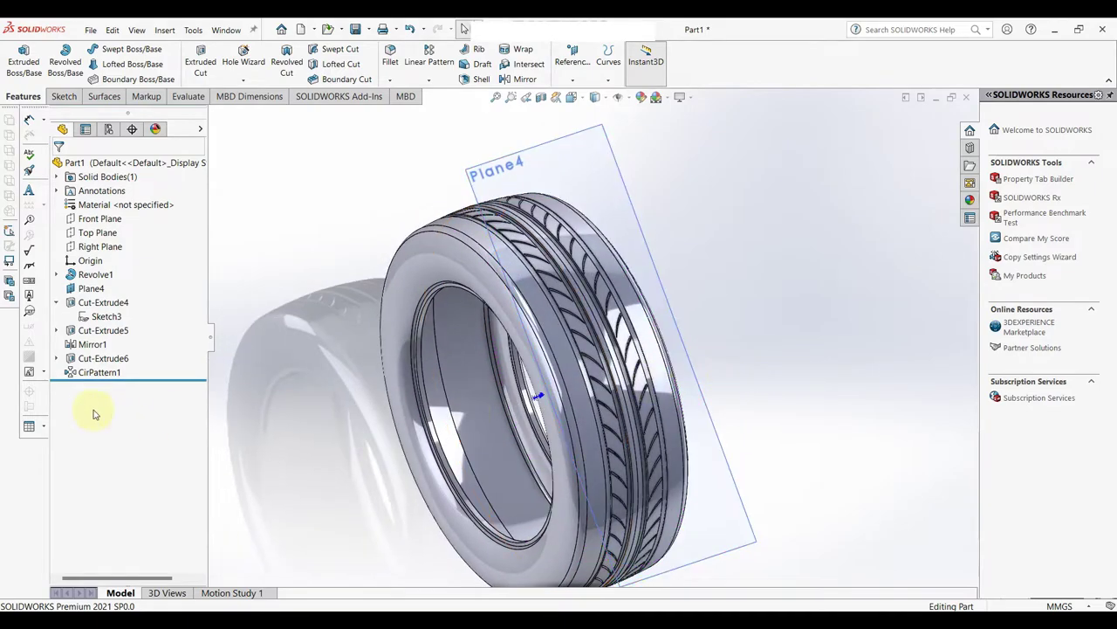
click(56, 358)
click(112, 372)
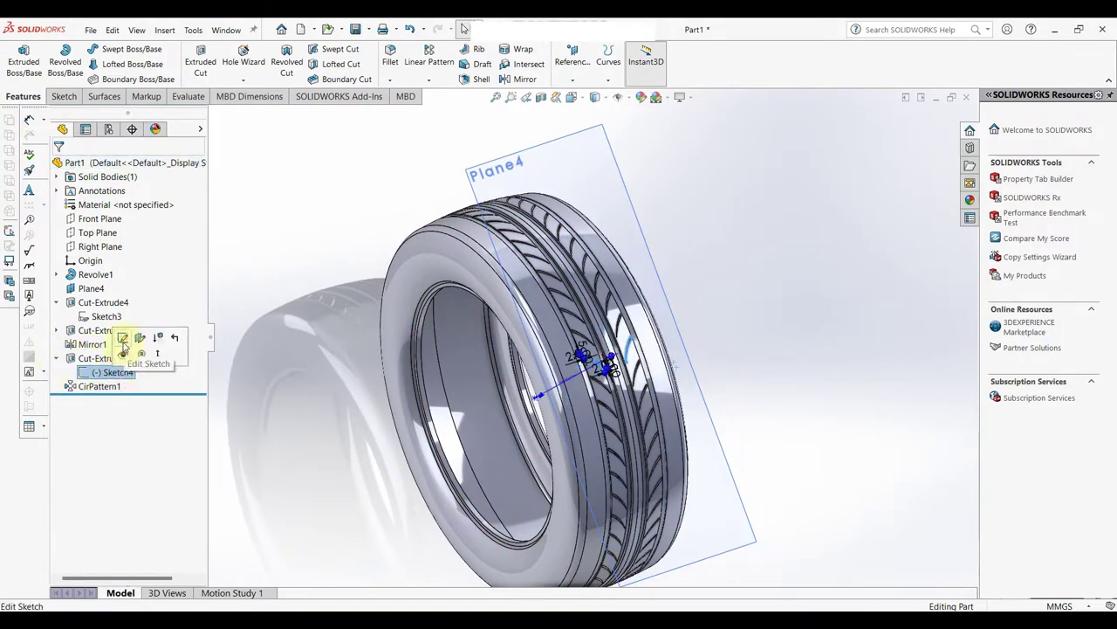
click(124, 338)
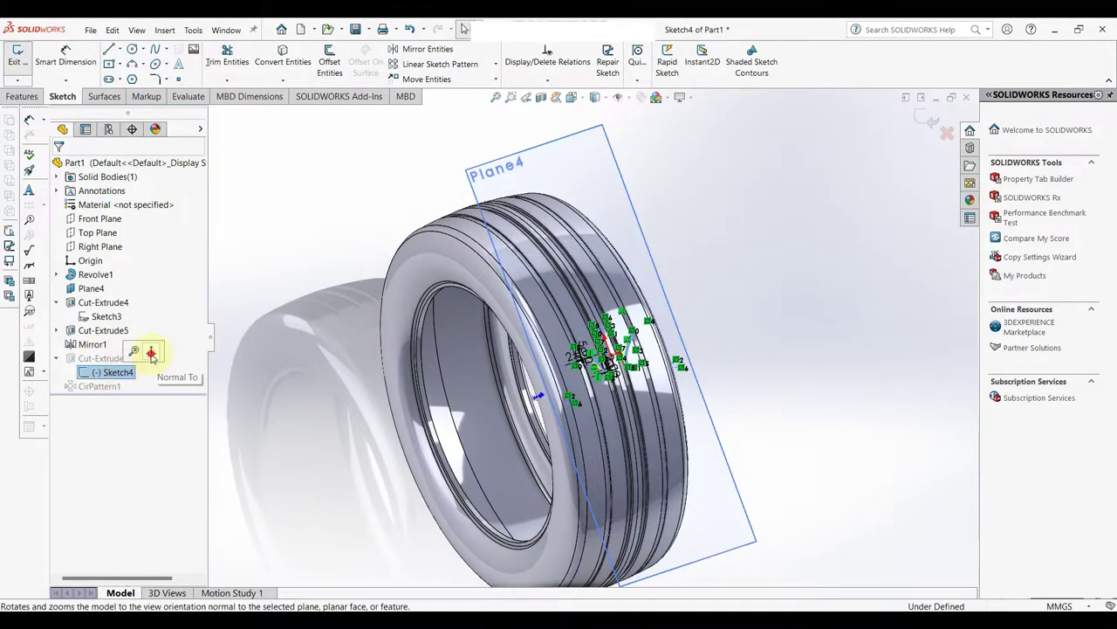
click(151, 353)
scroll(646, 371, down, 3)
scroll(647, 373, down, 3)
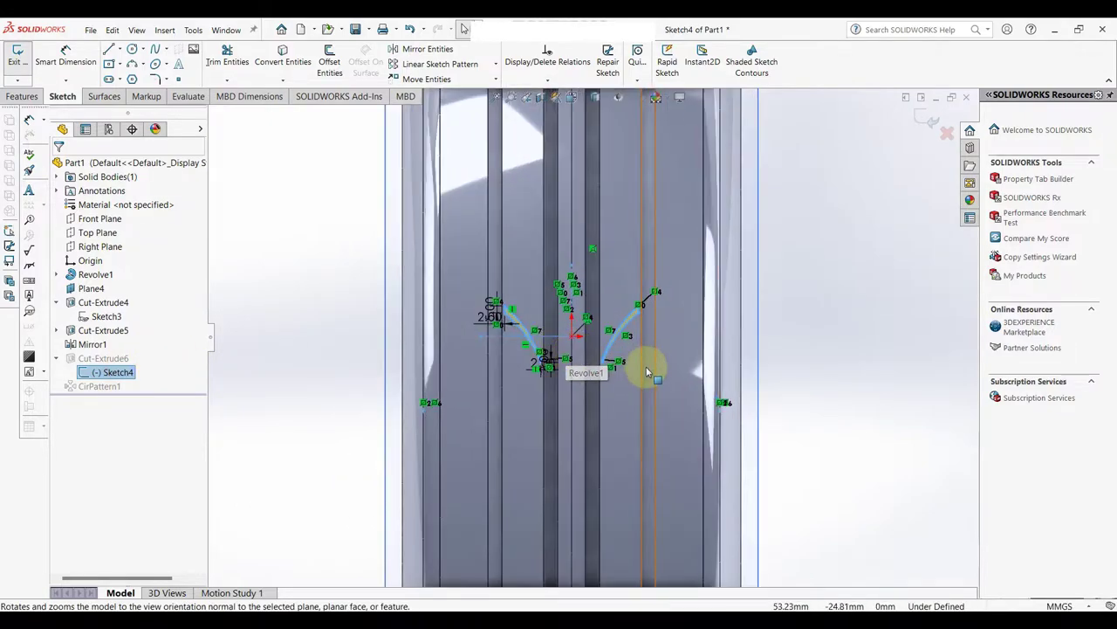
scroll(647, 372, down, 3)
scroll(602, 340, up, 1)
scroll(615, 351, down, 1)
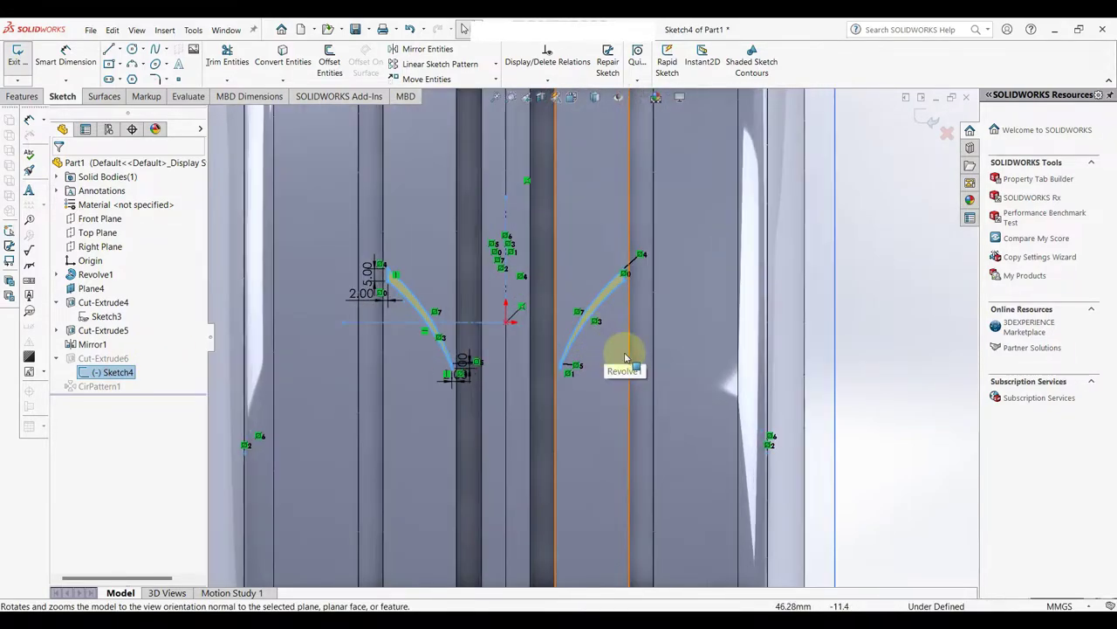
scroll(622, 353, down, 1)
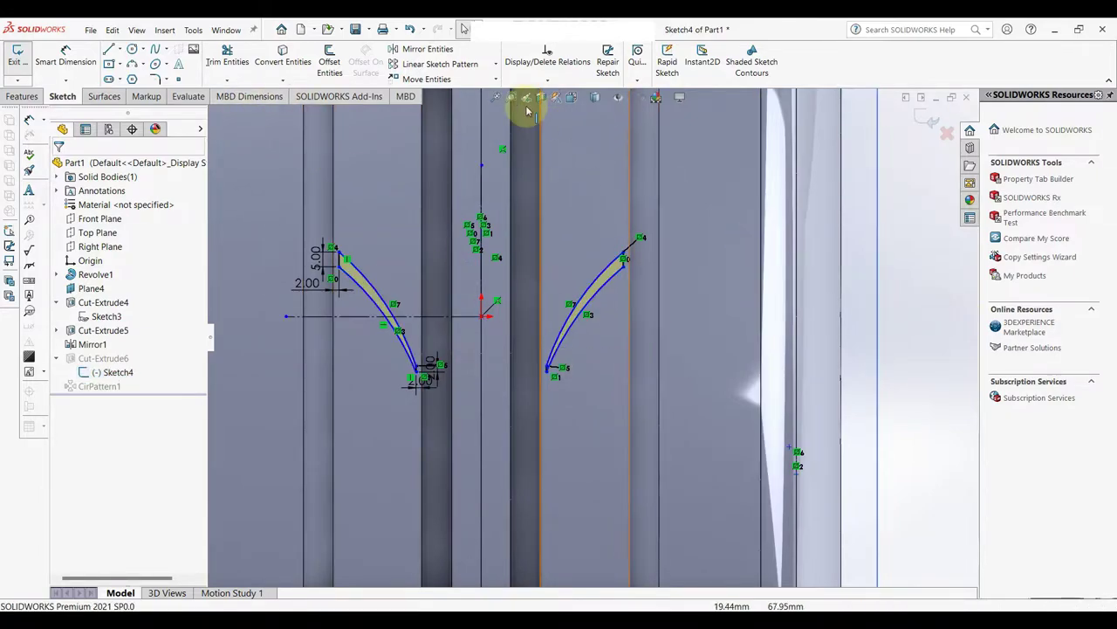
Step: Copy the right blade outline from its lower tip to a position further right
click(495, 80)
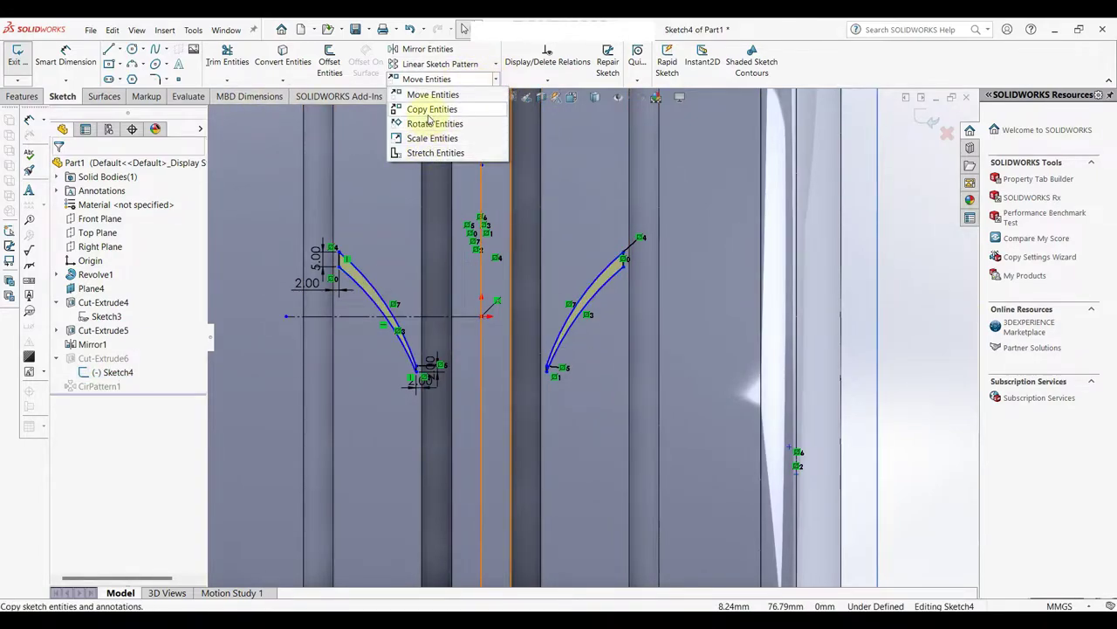
click(429, 113)
drag(520, 229, 649, 395)
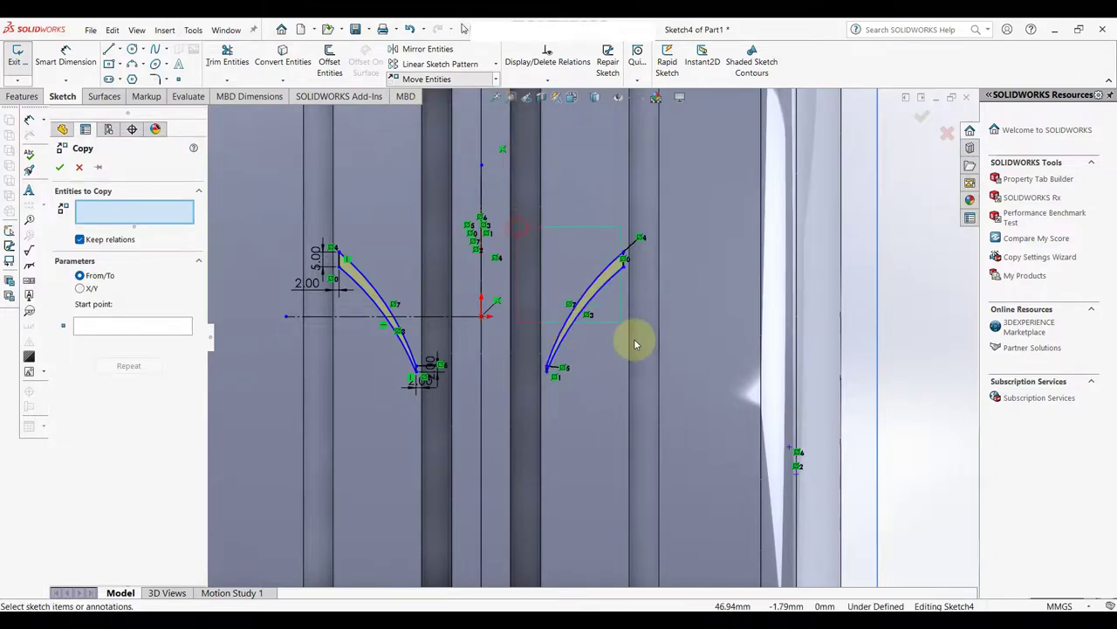
scroll(550, 374, down, 2)
scroll(539, 365, down, 2)
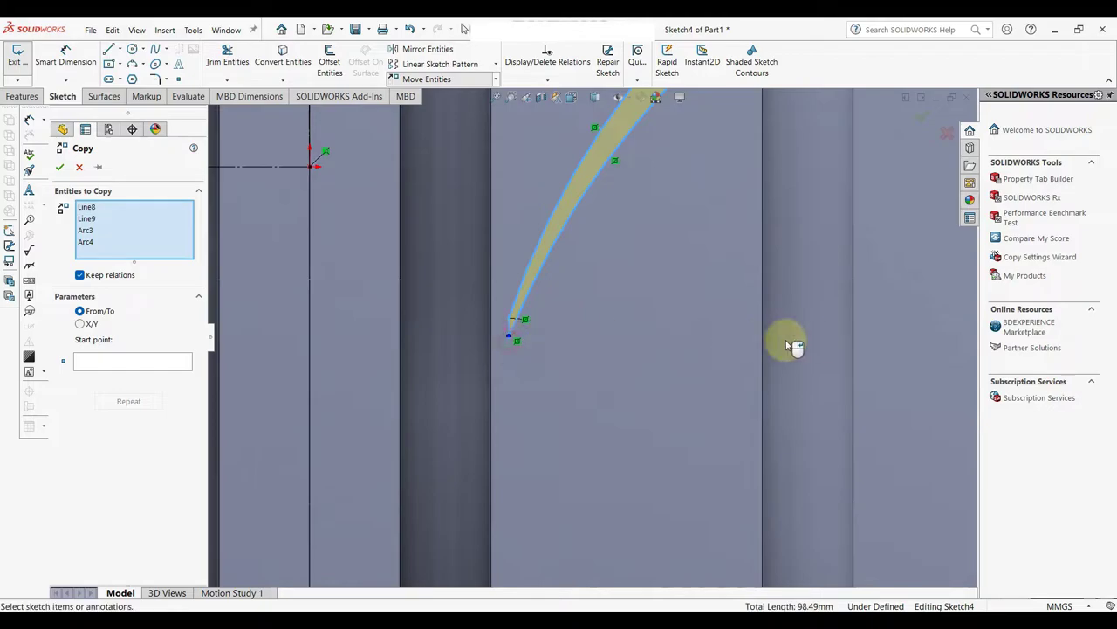
click(129, 364)
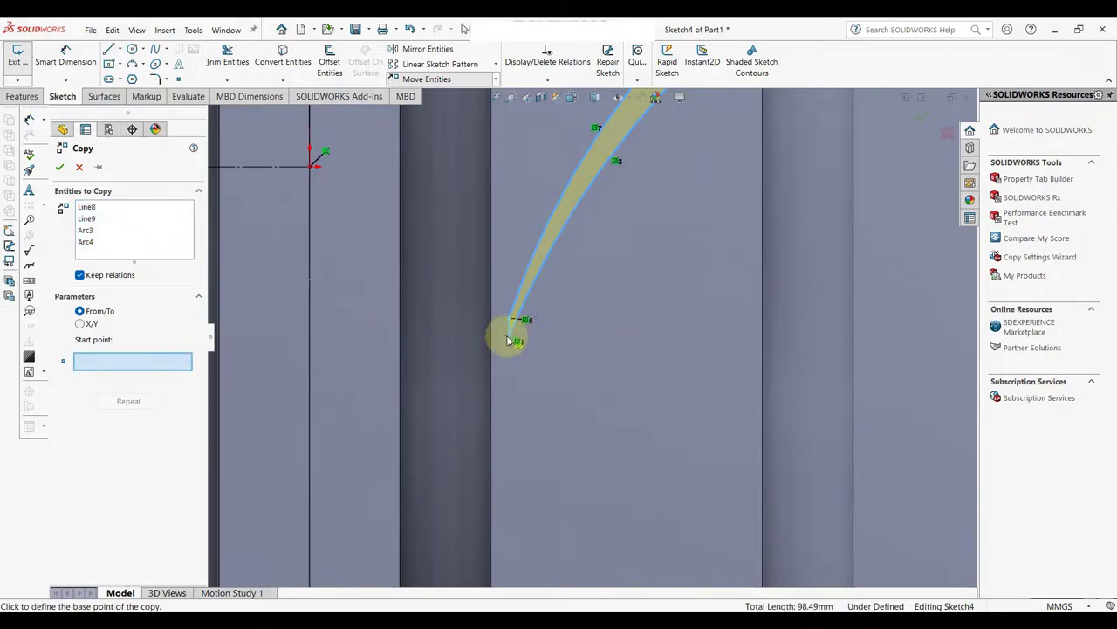
click(509, 338)
scroll(845, 336, up, 3)
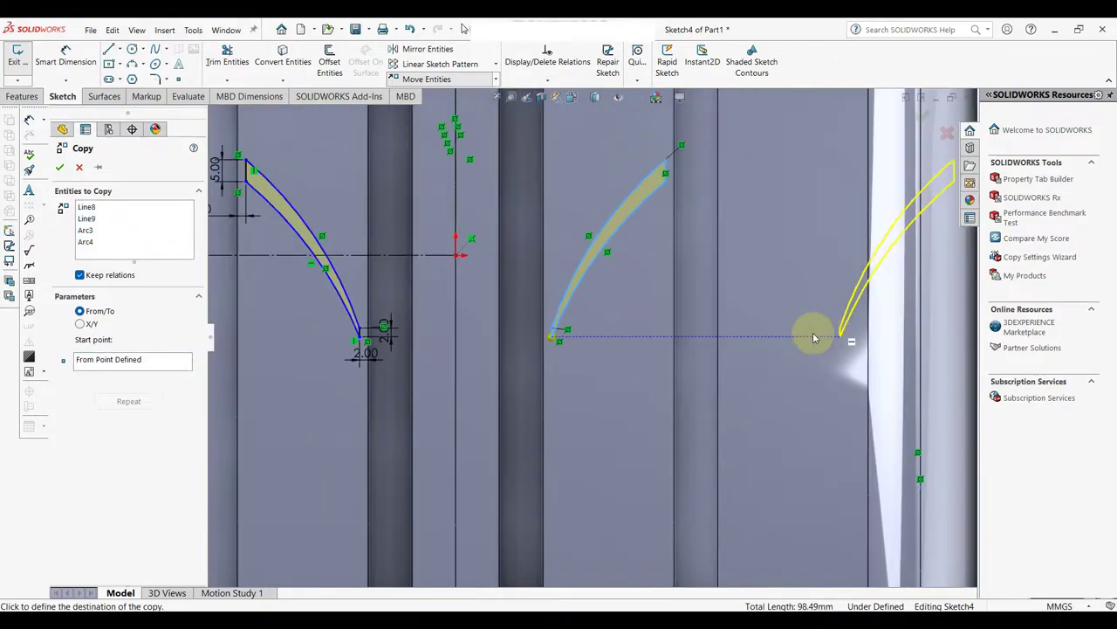
click(725, 341)
scroll(361, 269, down, 2)
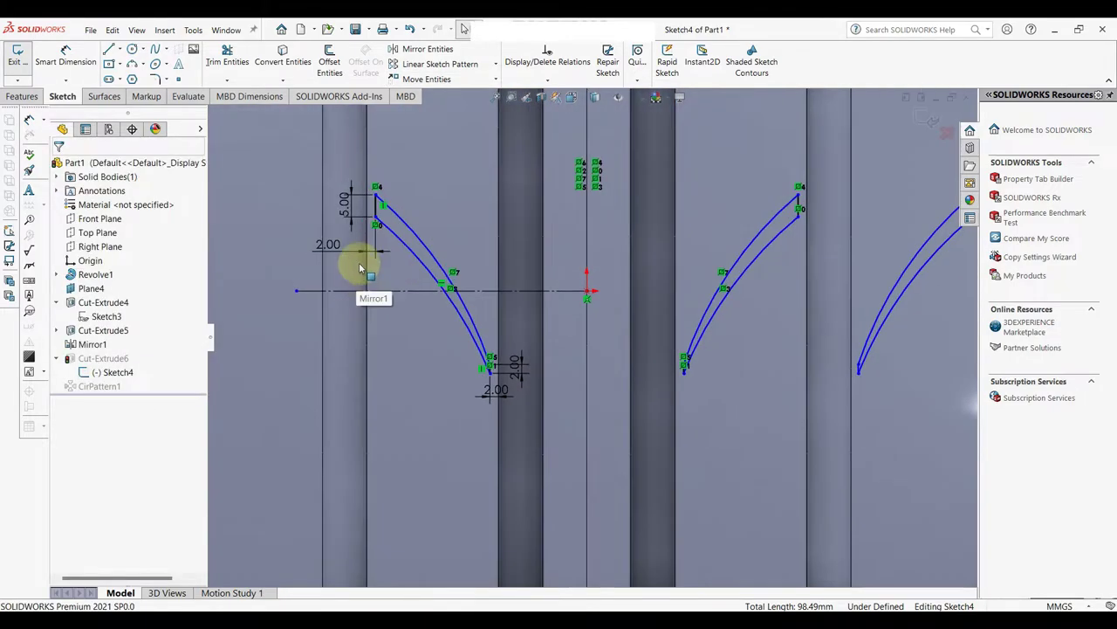
scroll(415, 137, up, 3)
Step: Copy the left blade outline with its dimensions from its tip to a position further left
click(496, 79)
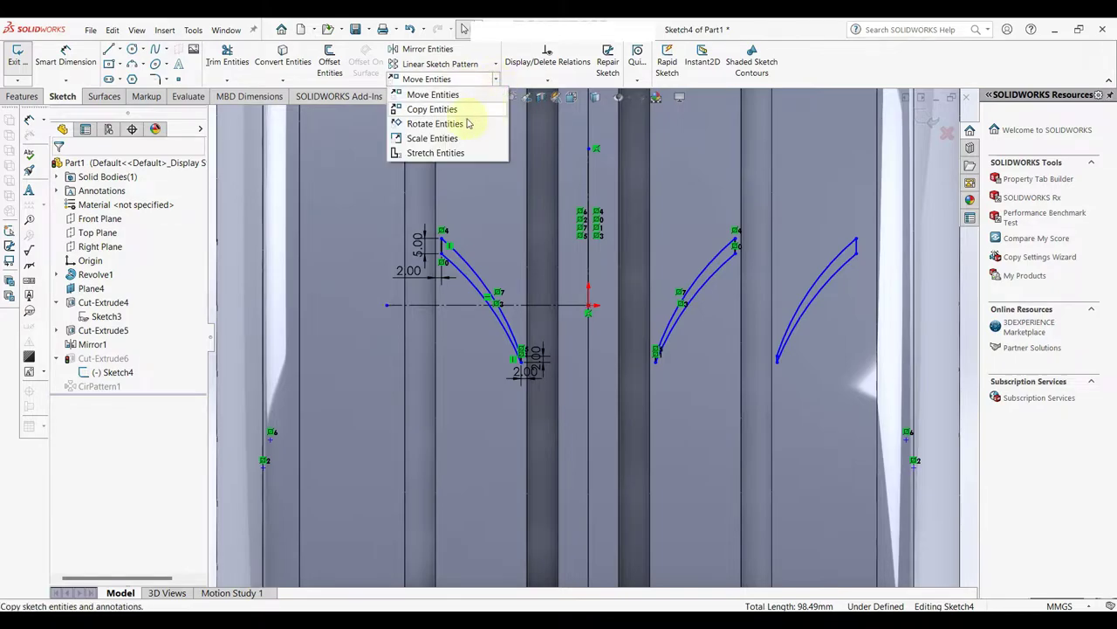
click(433, 109)
drag(422, 211, 546, 397)
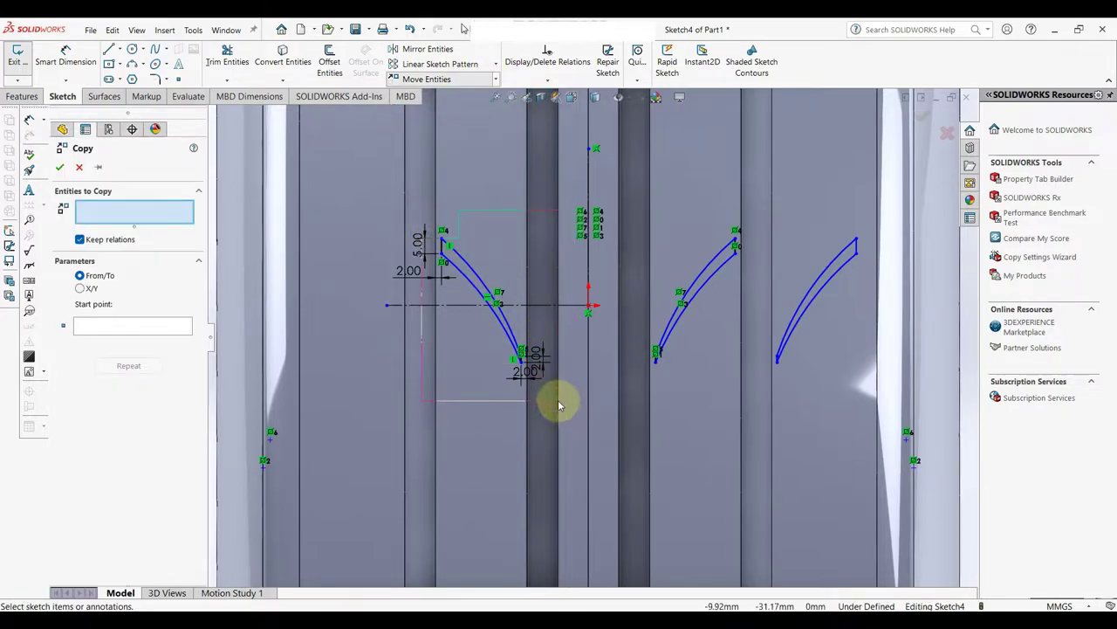
scroll(532, 384, down, 3)
scroll(577, 371, down, 3)
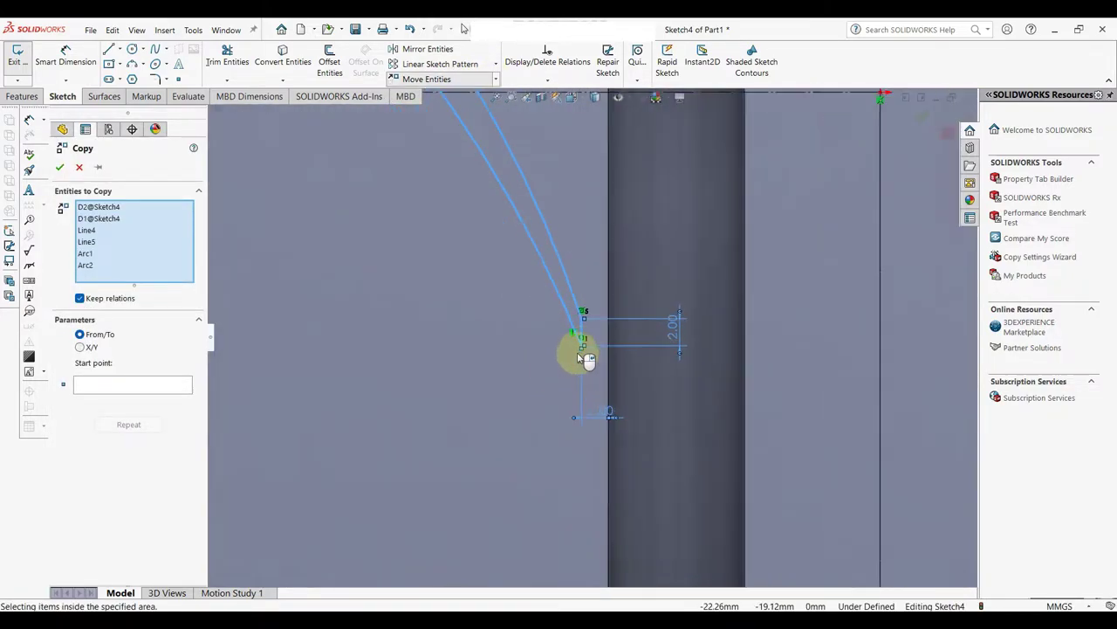
scroll(586, 351, down, 2)
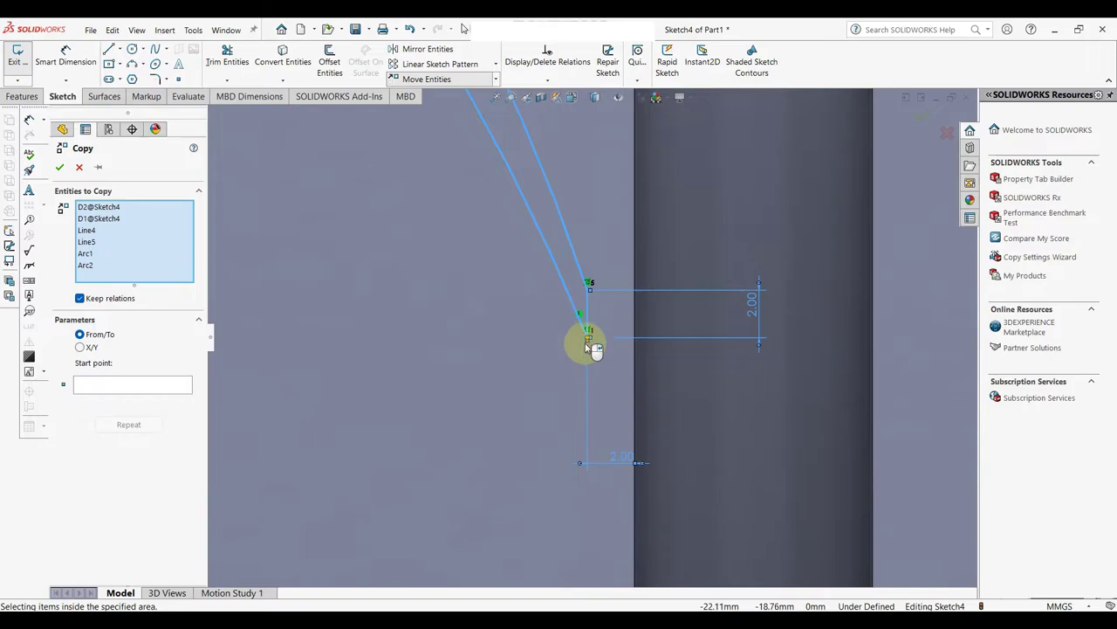
click(171, 387)
click(587, 343)
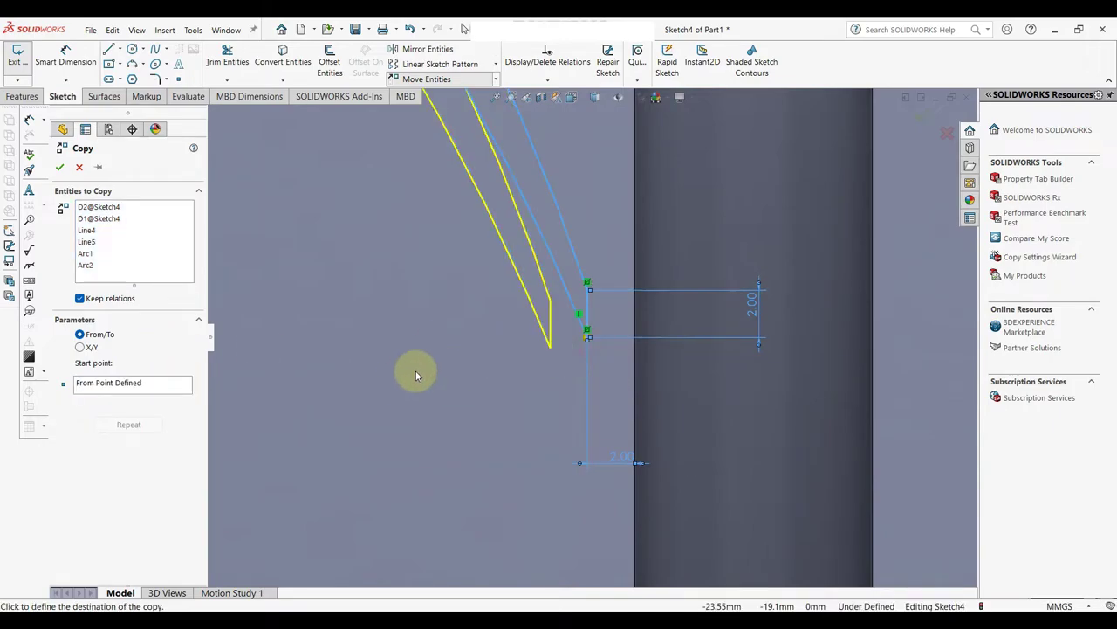
scroll(349, 361, up, 2)
scroll(337, 349, up, 2)
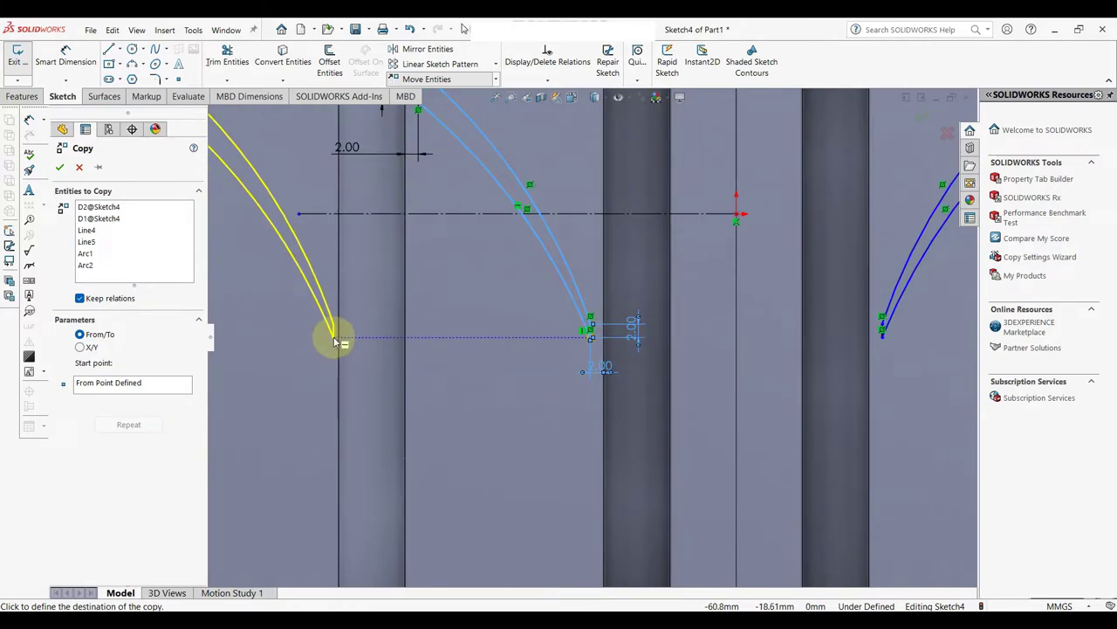
click(334, 341)
scroll(444, 352, up, 2)
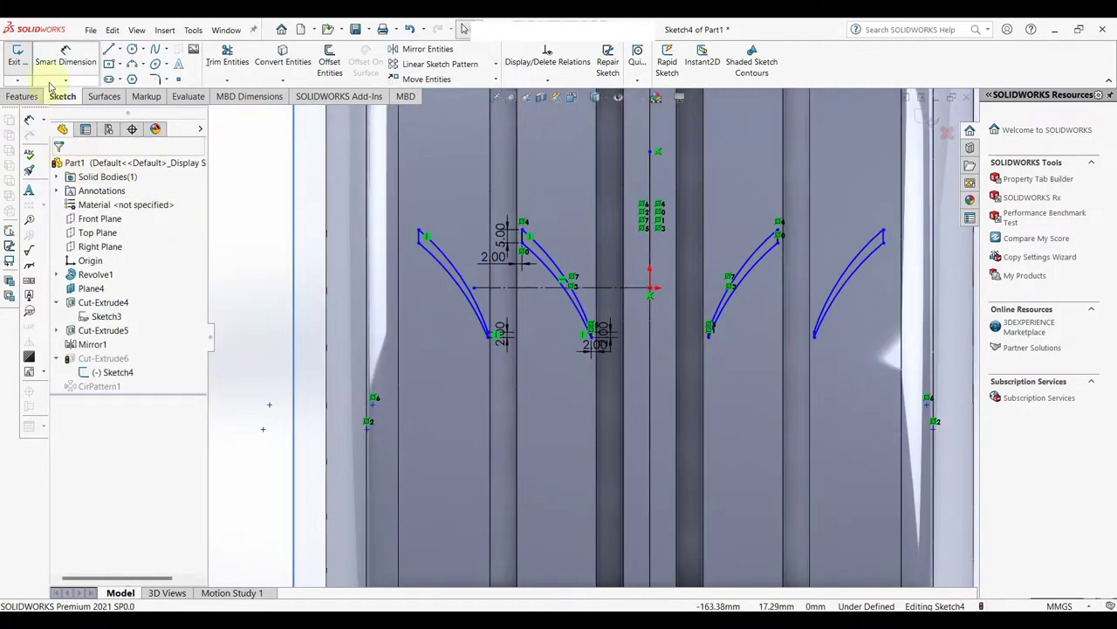
Step: Exit Sketch4 so the tread rebuilds with four rows of angled slots all around
key(ctrl+b)
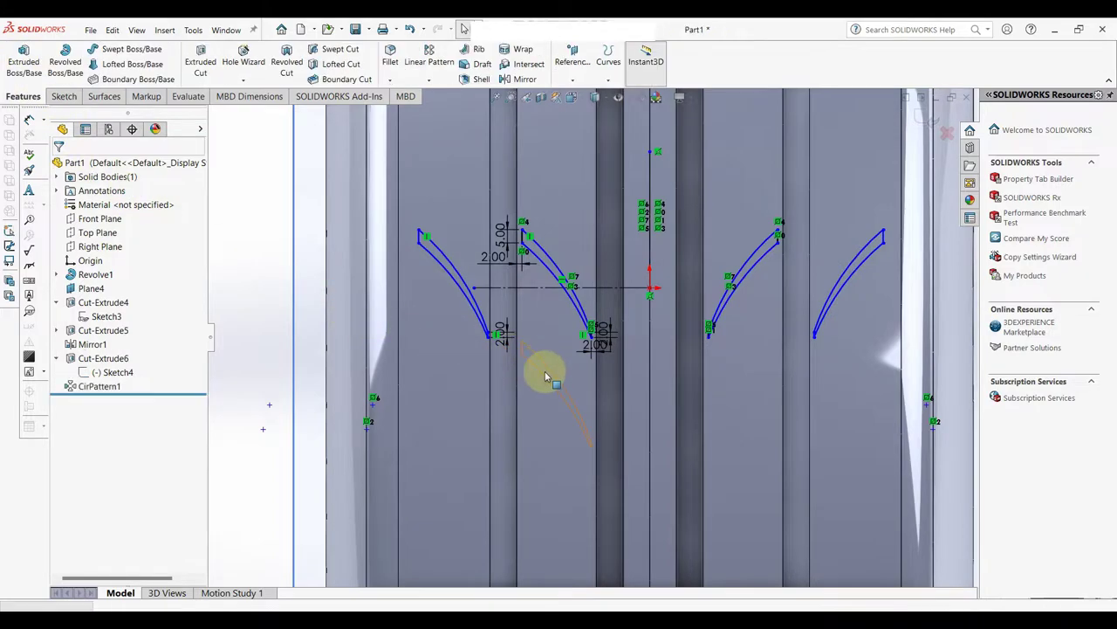
scroll(585, 392, up, 2)
scroll(603, 395, up, 1)
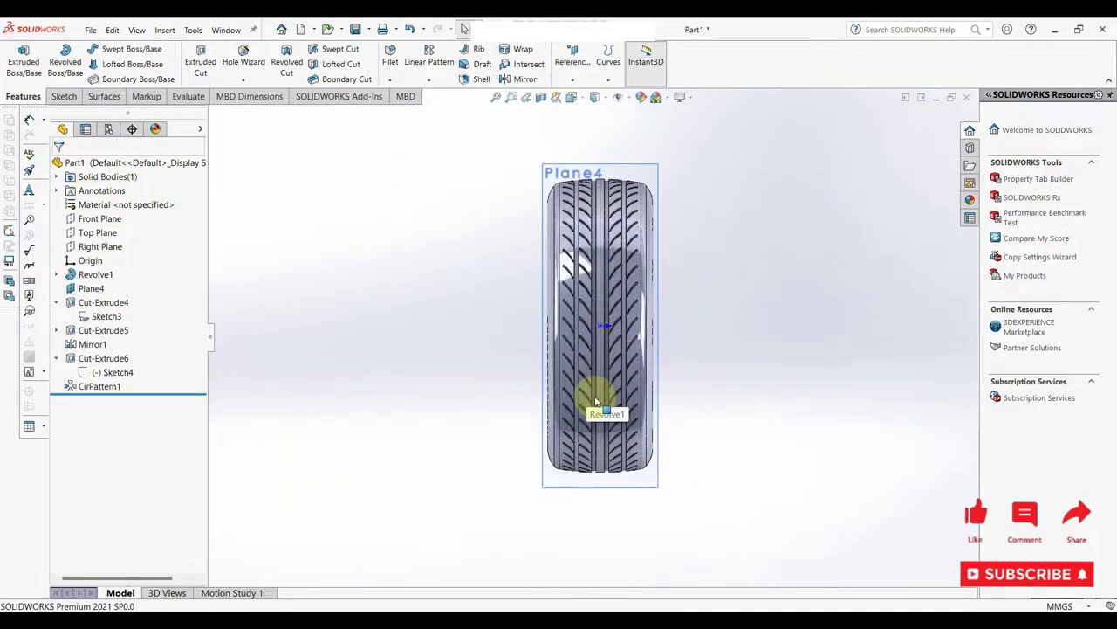
middle_drag(603, 395, 661, 407)
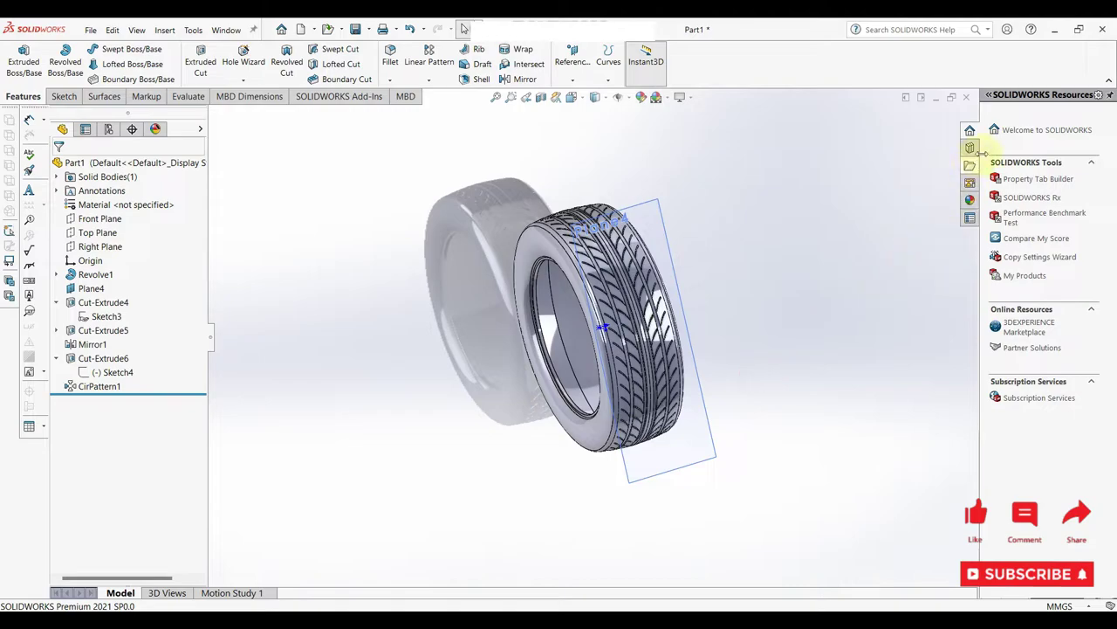
Step: Apply the matte rubber appearance from Appearances > Rubber to the whole tyre body
click(976, 201)
click(992, 133)
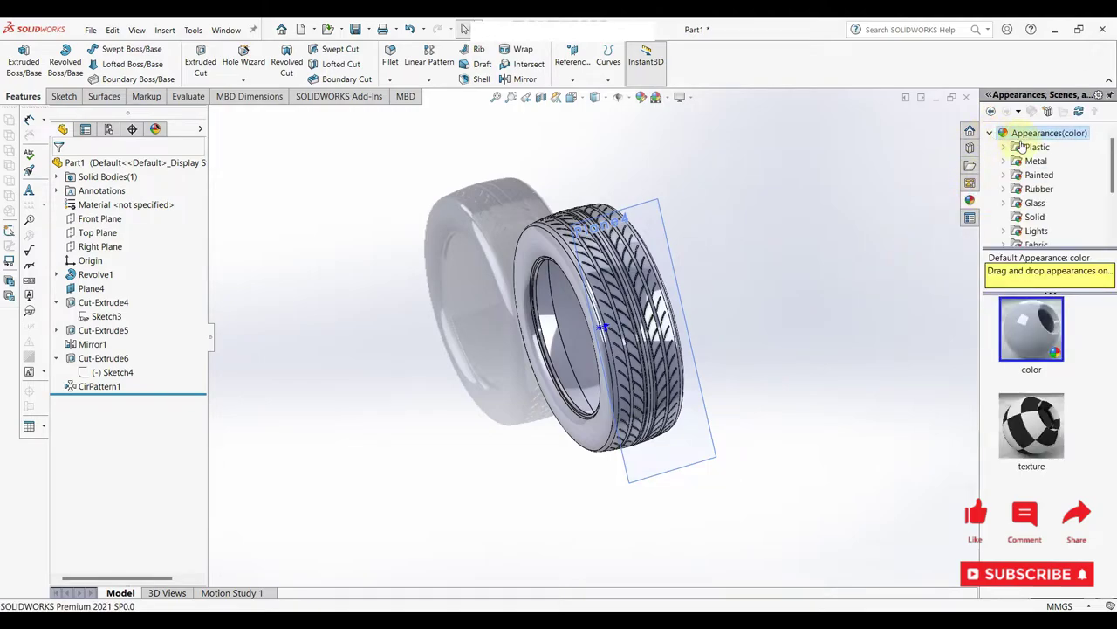
scroll(1031, 150, down, 3)
scroll(1030, 150, up, 2)
click(1032, 149)
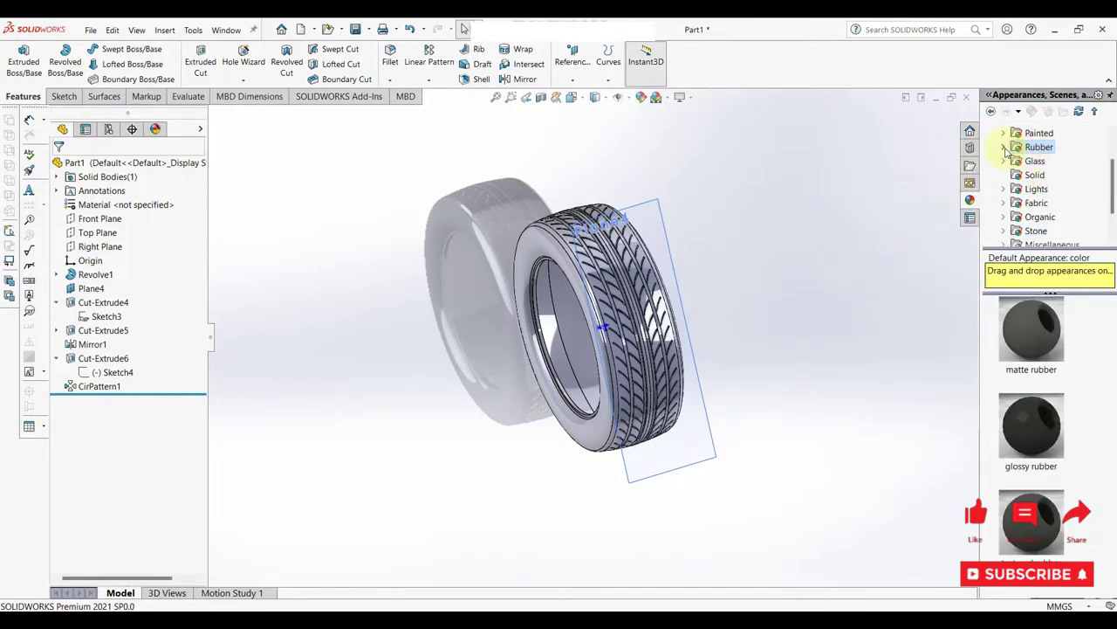
click(1043, 162)
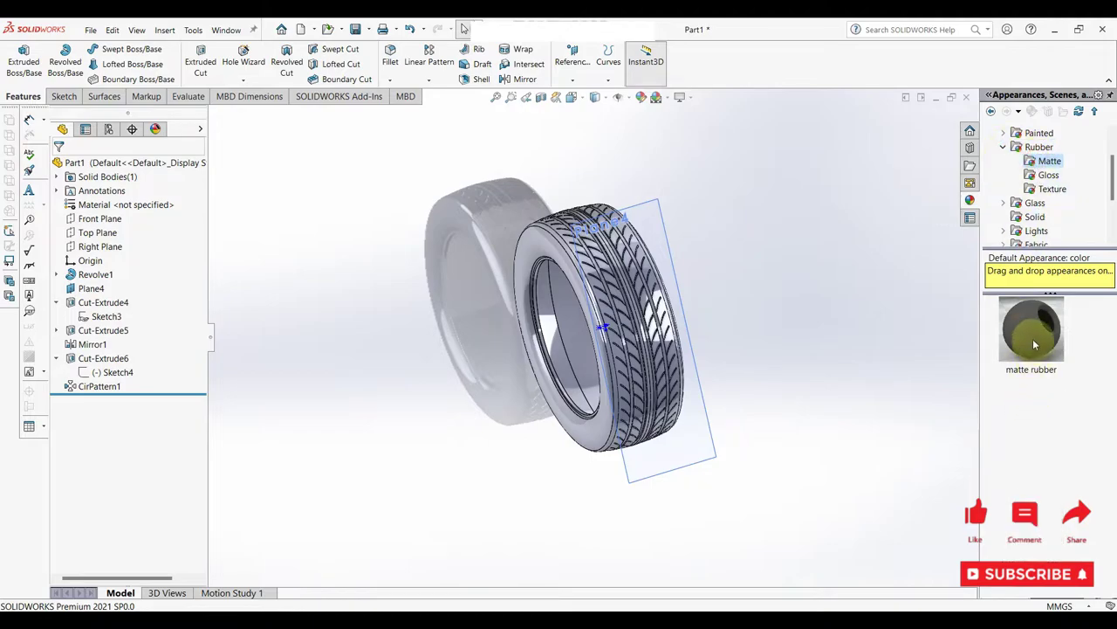
click(1036, 147)
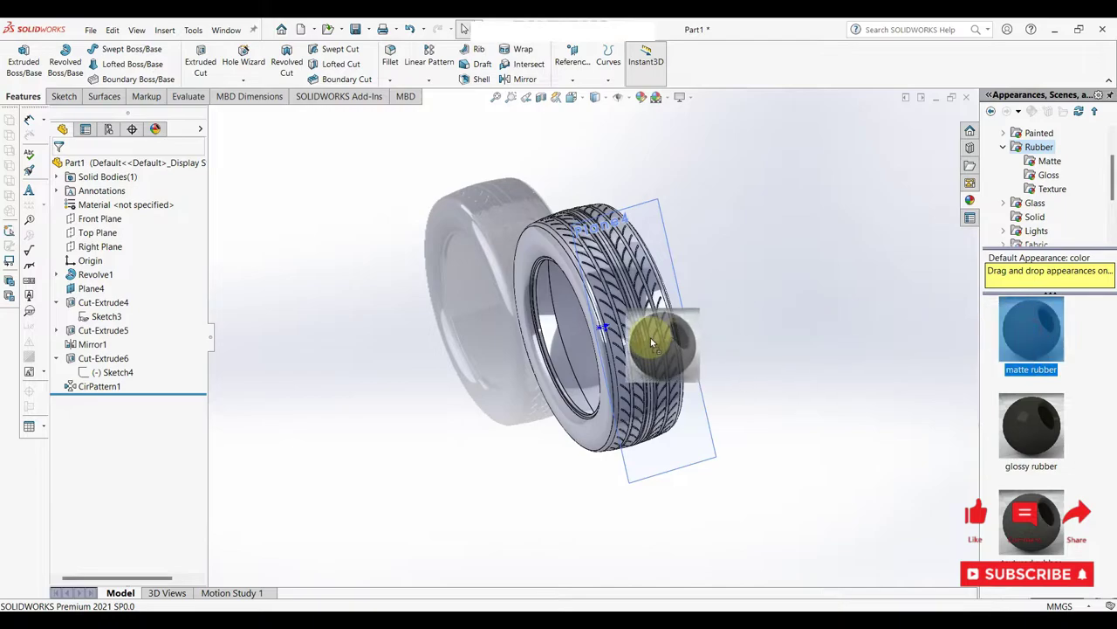
drag(1032, 336, 655, 341)
click(650, 336)
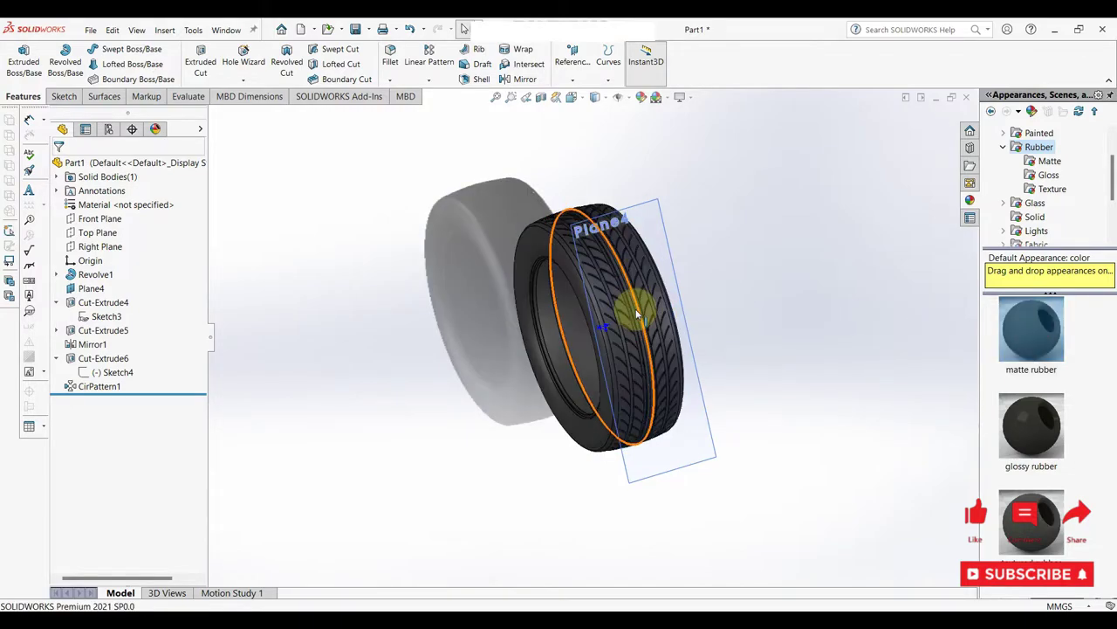
Step: Orbit the black tyre to inspect it from several angles, including its inner side
scroll(783, 325, down, 4)
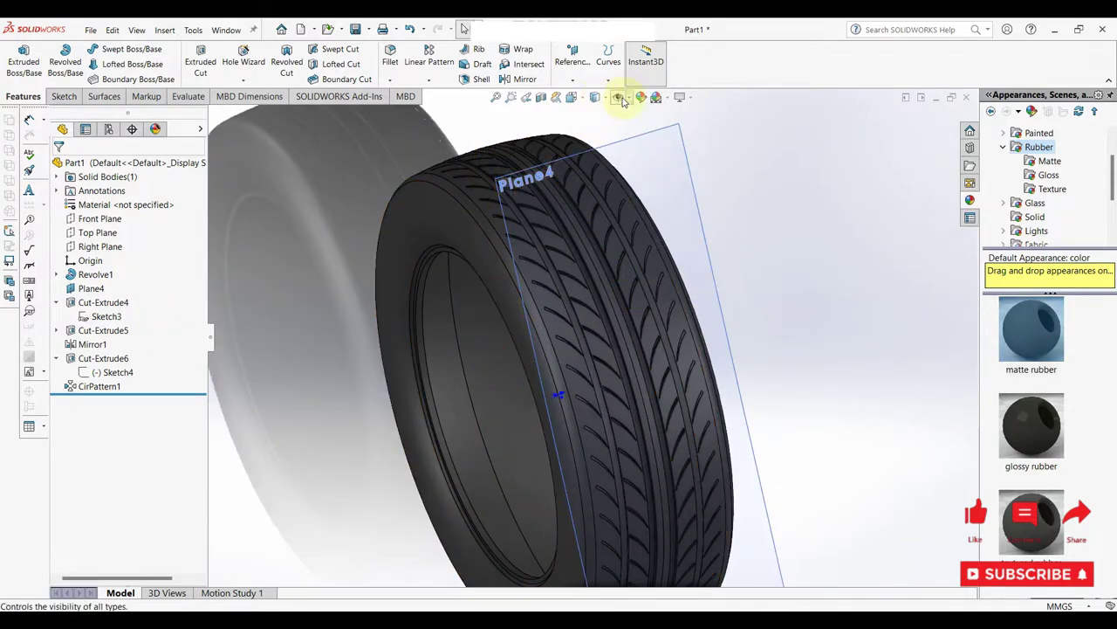
scroll(606, 392, up, 4)
mouse_move(544, 375)
middle_down()
mouse_move(716, 369)
mouse_move(703, 425)
mouse_move(754, 404)
mouse_move(765, 347)
mouse_move(774, 417)
mouse_move(518, 424)
mouse_move(617, 462)
mouse_move(549, 436)
mouse_move(538, 455)
mouse_move(715, 486)
mouse_move(776, 538)
mouse_move(599, 399)
middle_up()
scroll(599, 399, down, 2)
scroll(573, 341, up, 2)
mouse_move(586, 357)
middle_down()
mouse_move(635, 351)
mouse_move(482, 320)
mouse_move(474, 344)
middle_up()
scroll(512, 307, up, 3)
scroll(653, 342, down, 3)
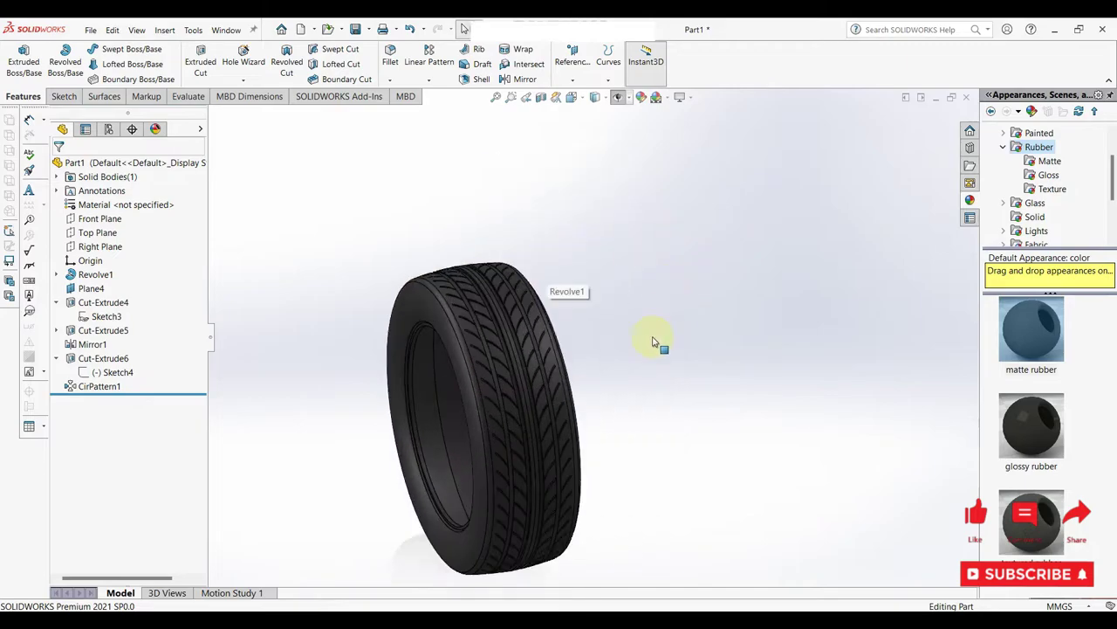
middle_drag(462, 411, 687, 373)
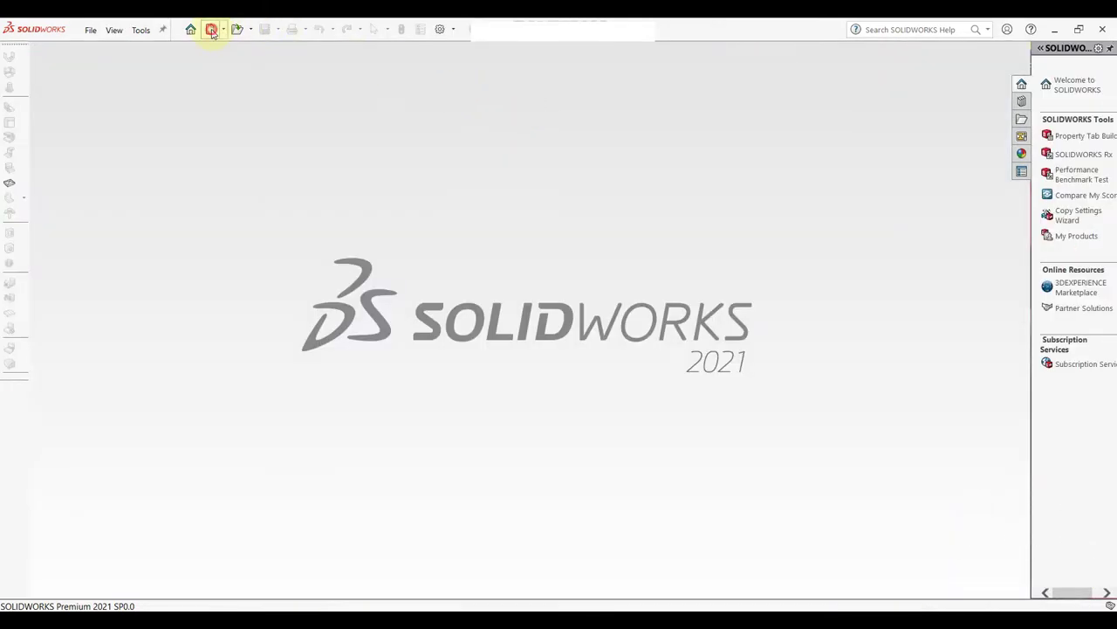
Step: Create a new assembly, skip the Begin Assembly browser, and set units to MMGS
click(210, 29)
click(456, 380)
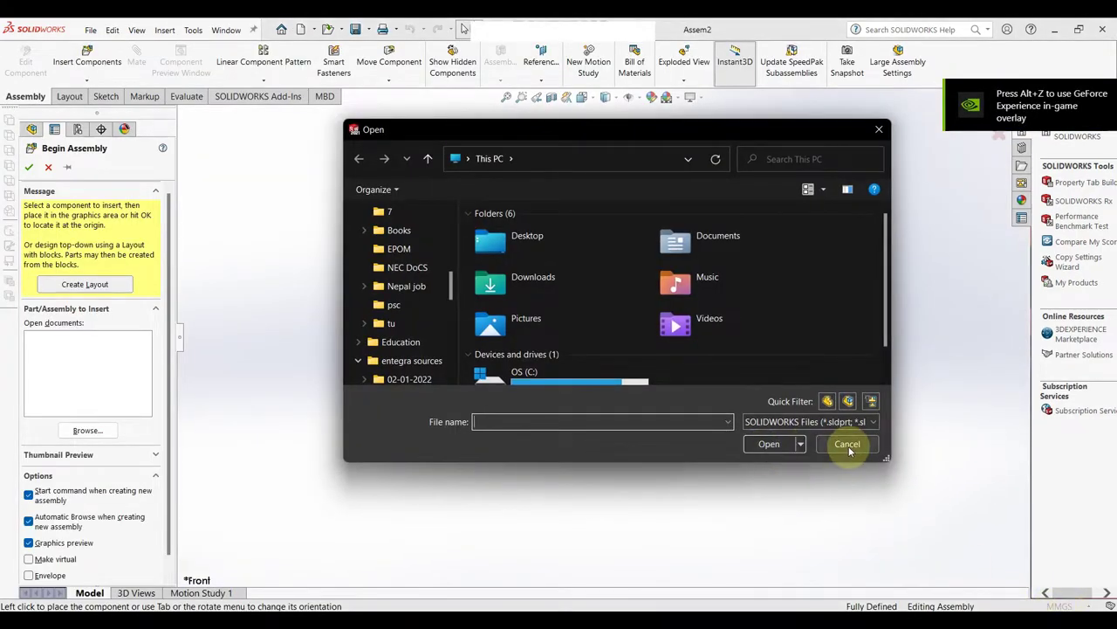
click(847, 445)
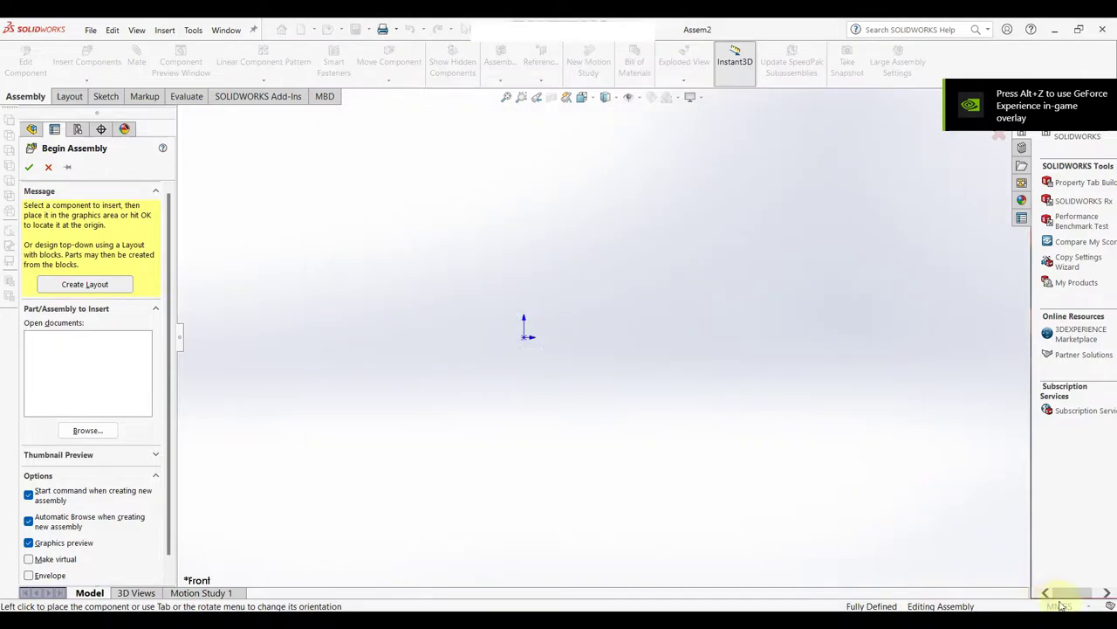
click(51, 168)
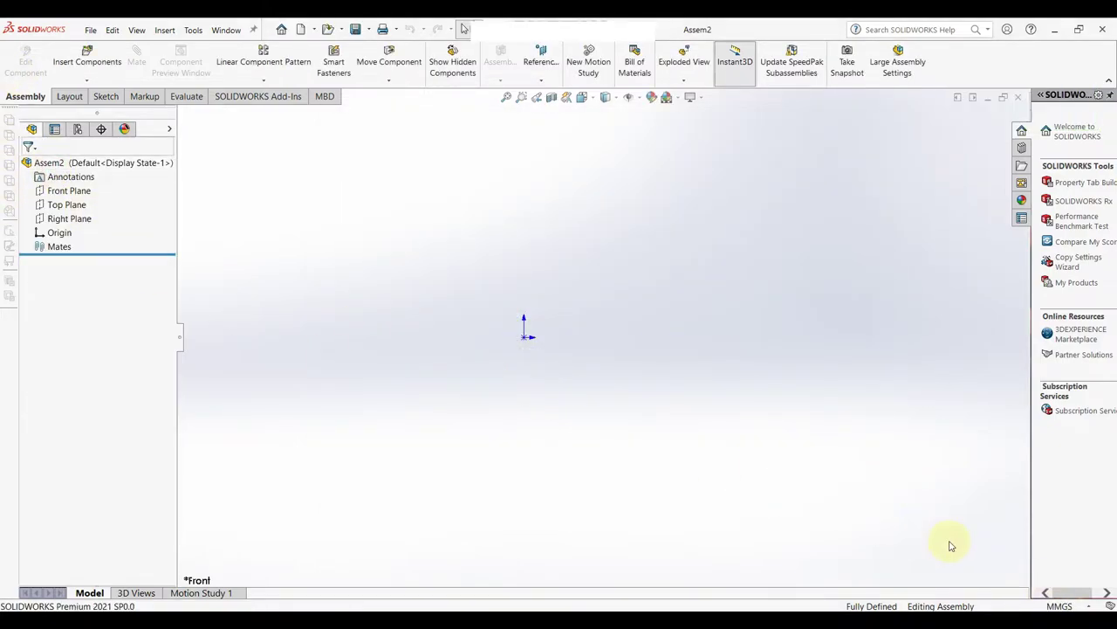
click(1059, 606)
click(1006, 555)
Step: Insert the rim part from the Buggy folder as the first component, rim<1>
click(98, 70)
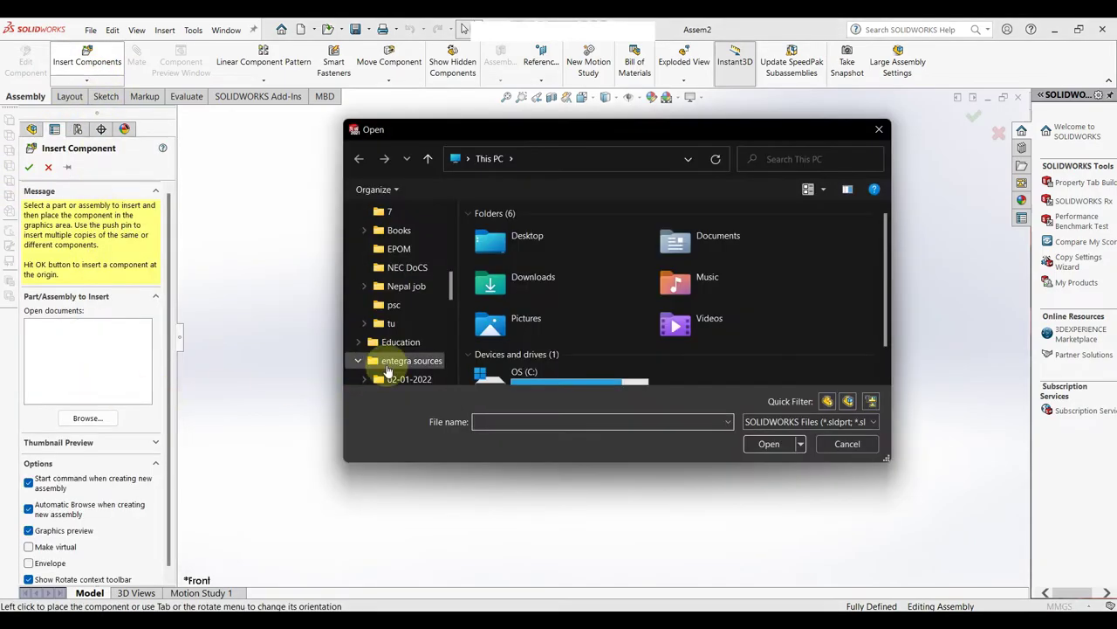
text(p)
double_click(662, 265)
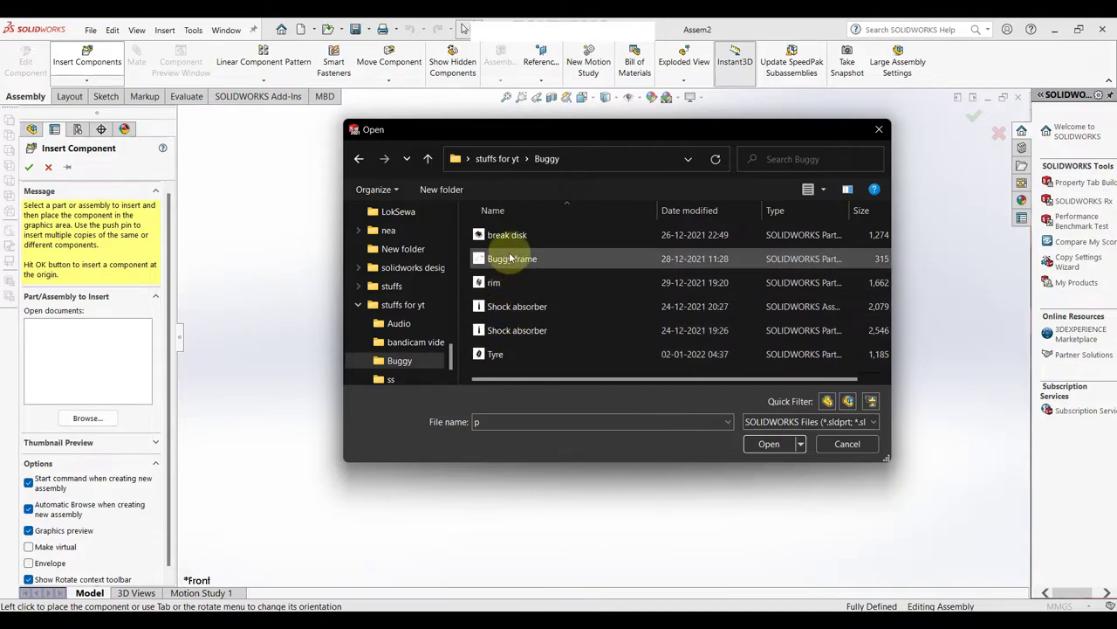
click(516, 282)
click(768, 444)
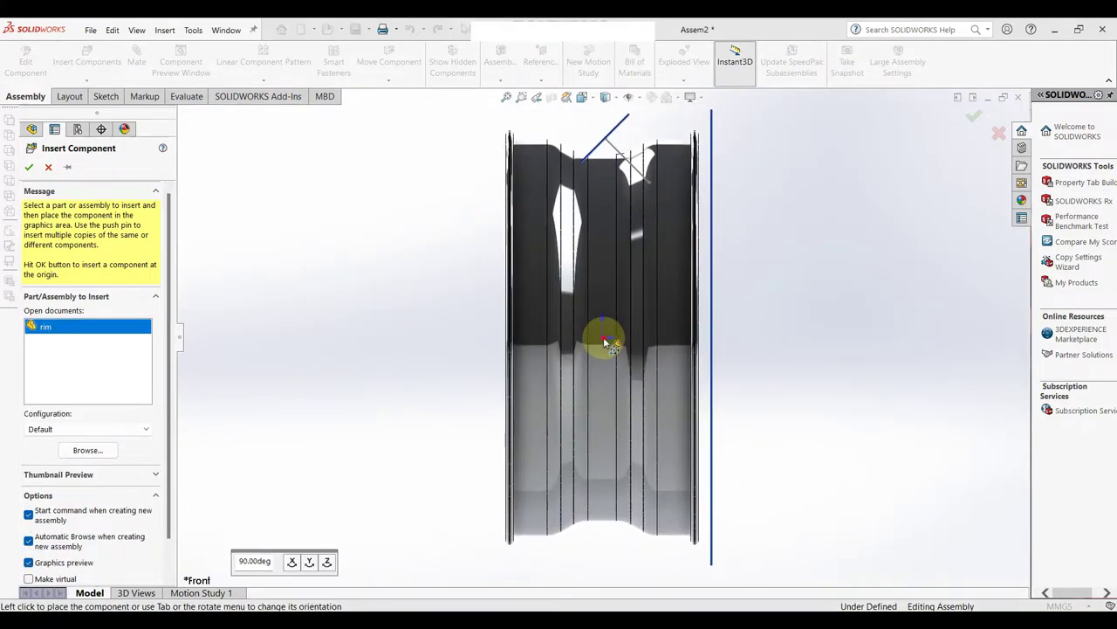
click(604, 343)
mouse_move(695, 330)
middle_down()
mouse_move(743, 344)
mouse_move(719, 359)
mouse_move(685, 246)
middle_up()
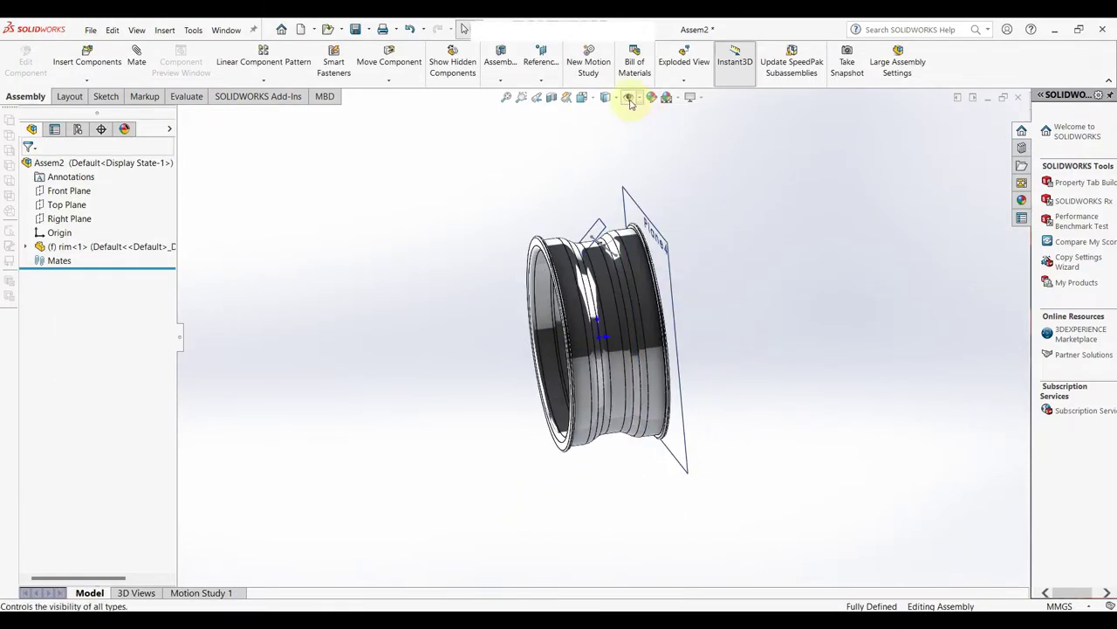
Step: Insert the Tyre part into the assembly beside the rim
click(105, 63)
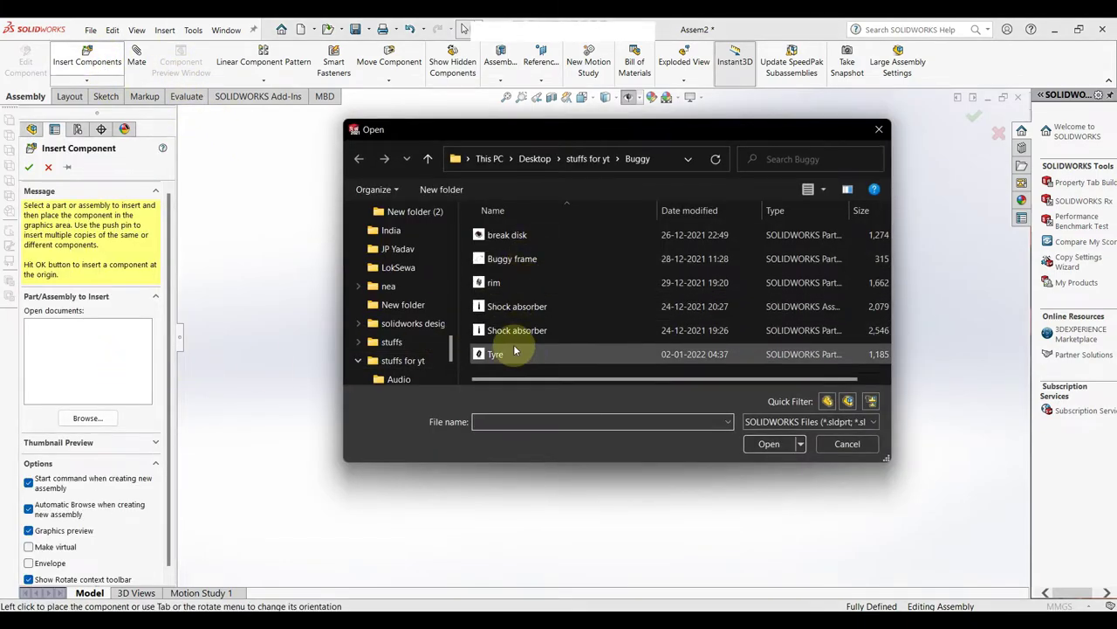
click(515, 352)
click(769, 443)
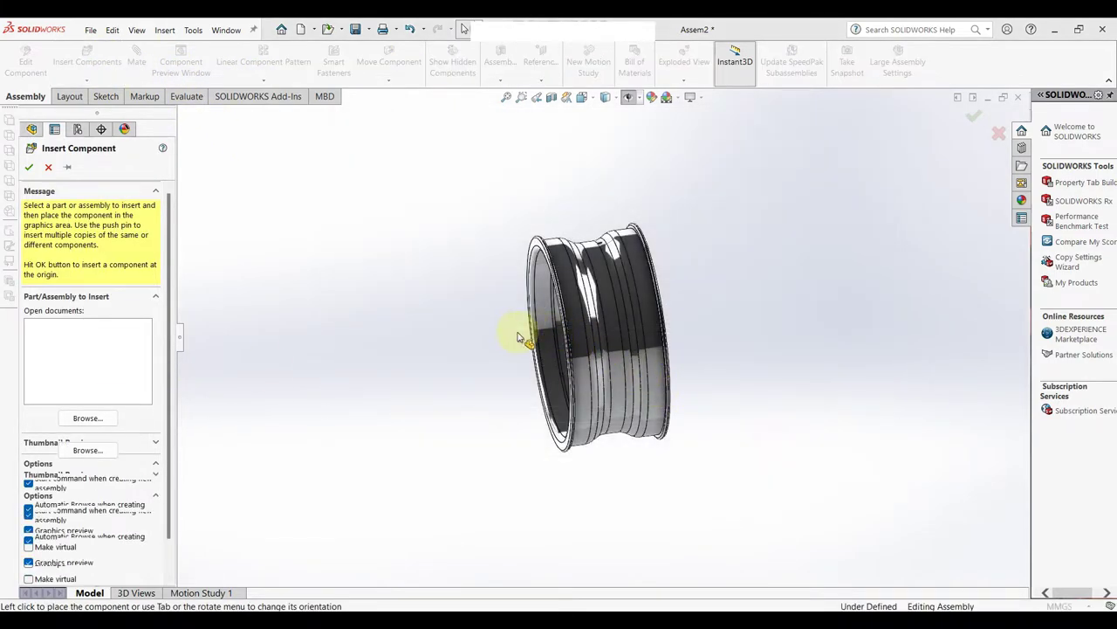
click(470, 327)
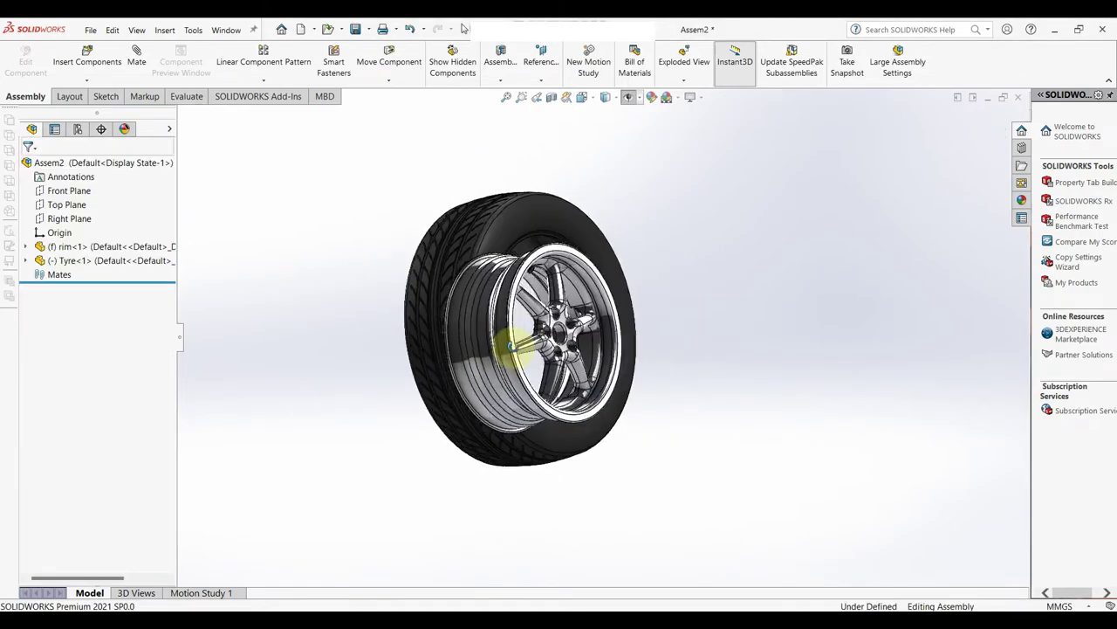
mouse_move(511, 346)
middle_down()
mouse_move(454, 363)
mouse_move(541, 341)
middle_up()
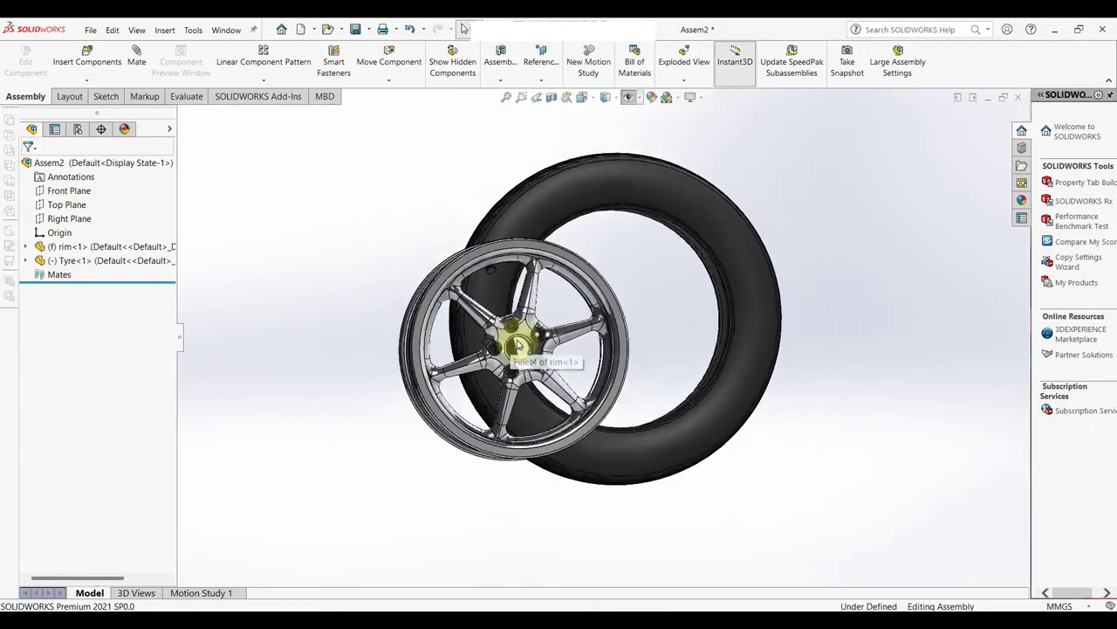
scroll(546, 339, down, 2)
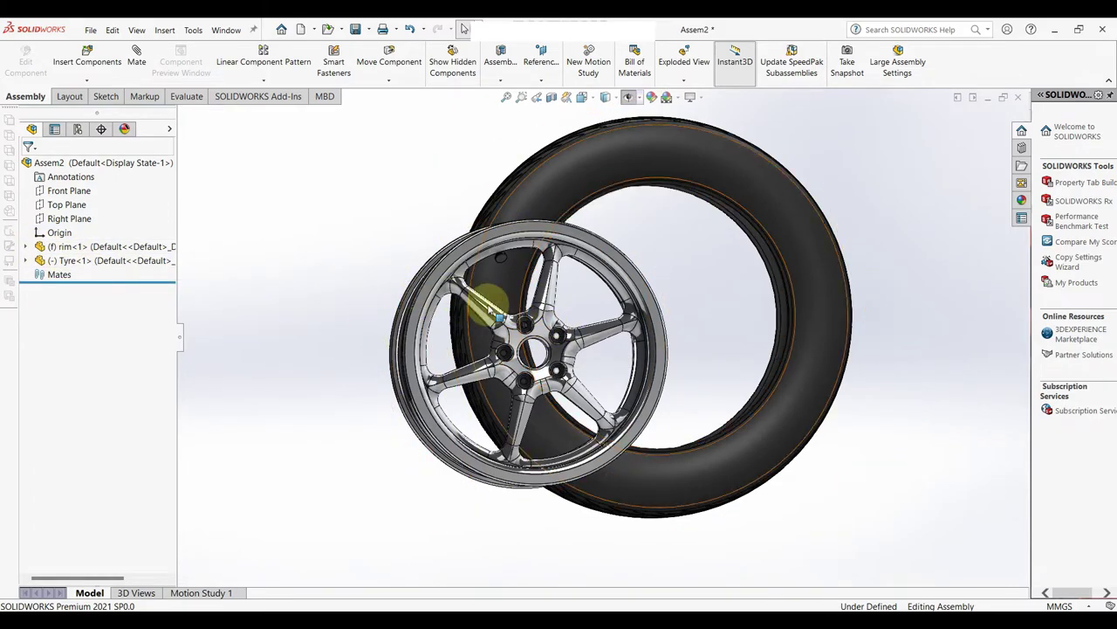
Step: Mate the rim's Right Plane coincident with the tyre's Right Plane
click(25, 246)
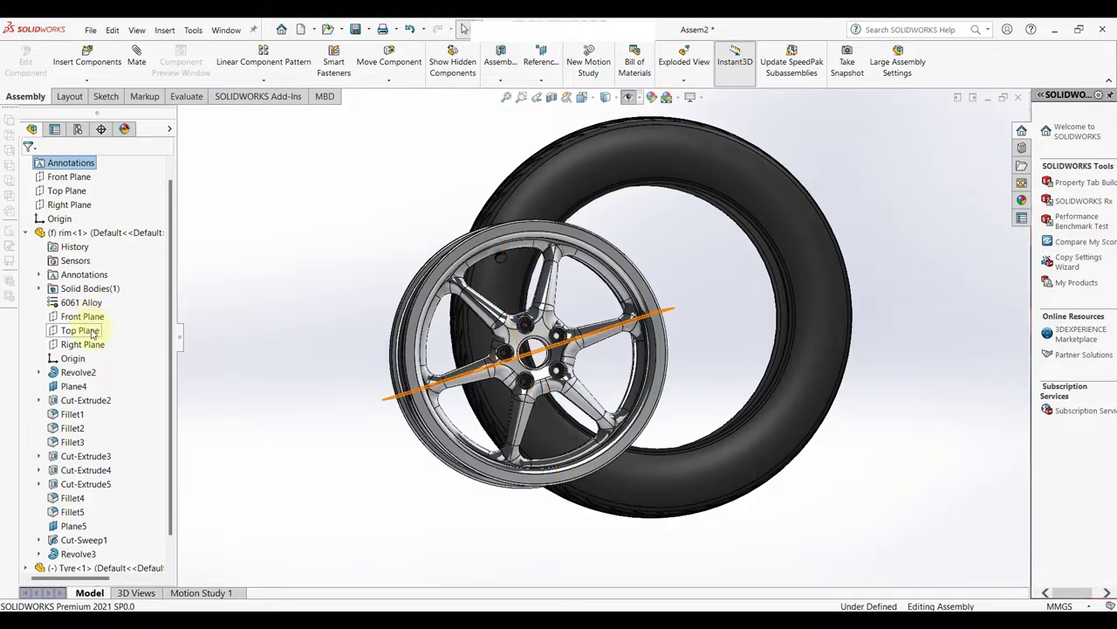
click(83, 344)
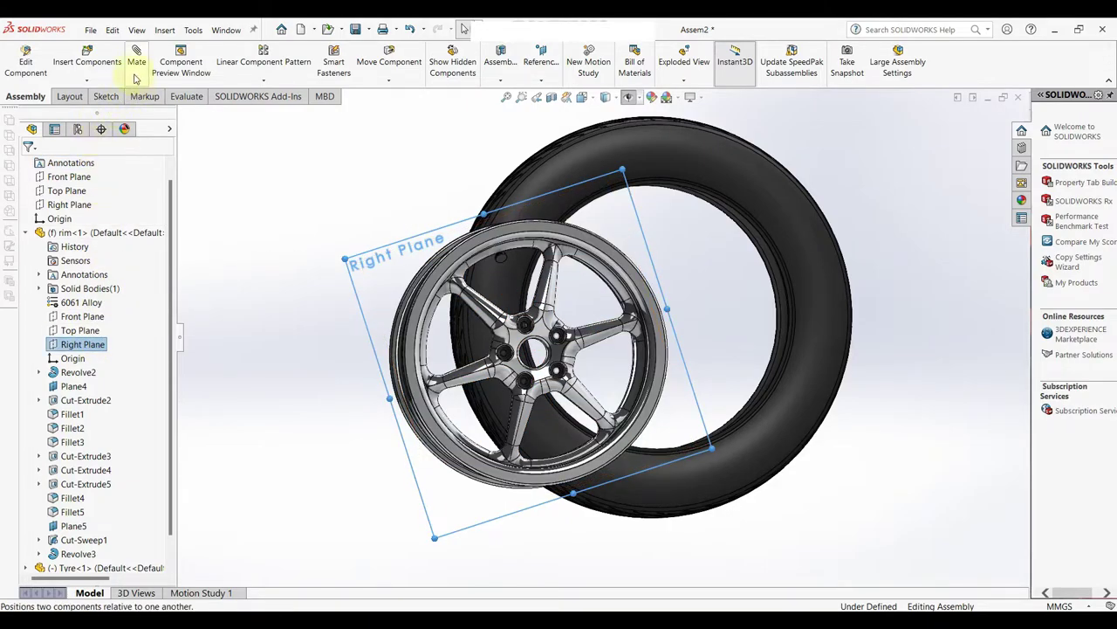
right_drag(39, 234, 27, 233)
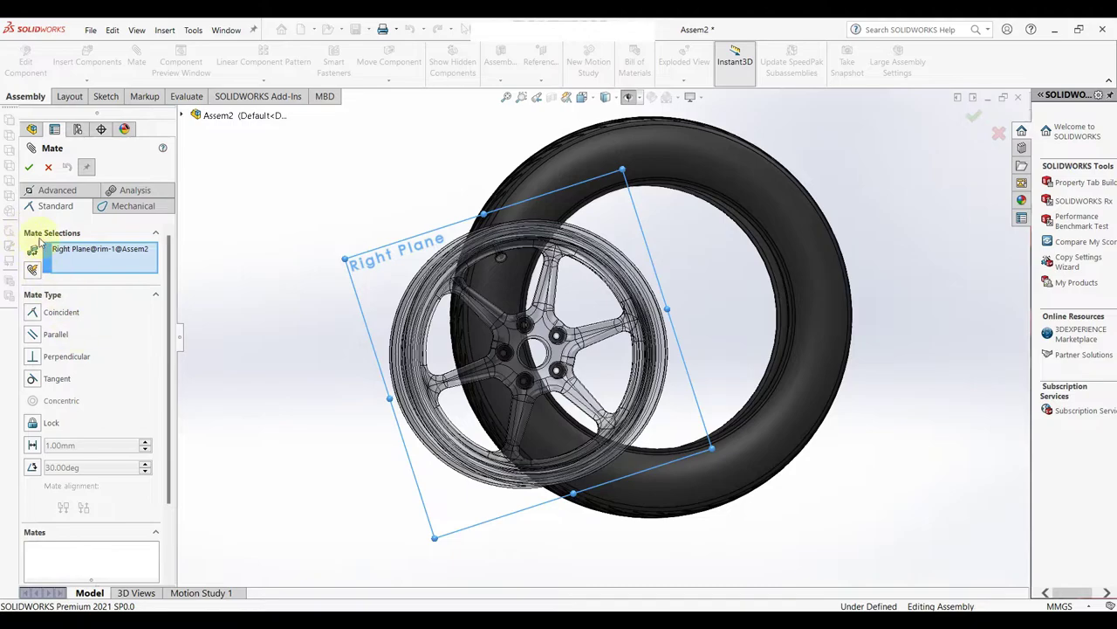
click(182, 115)
click(196, 199)
click(196, 213)
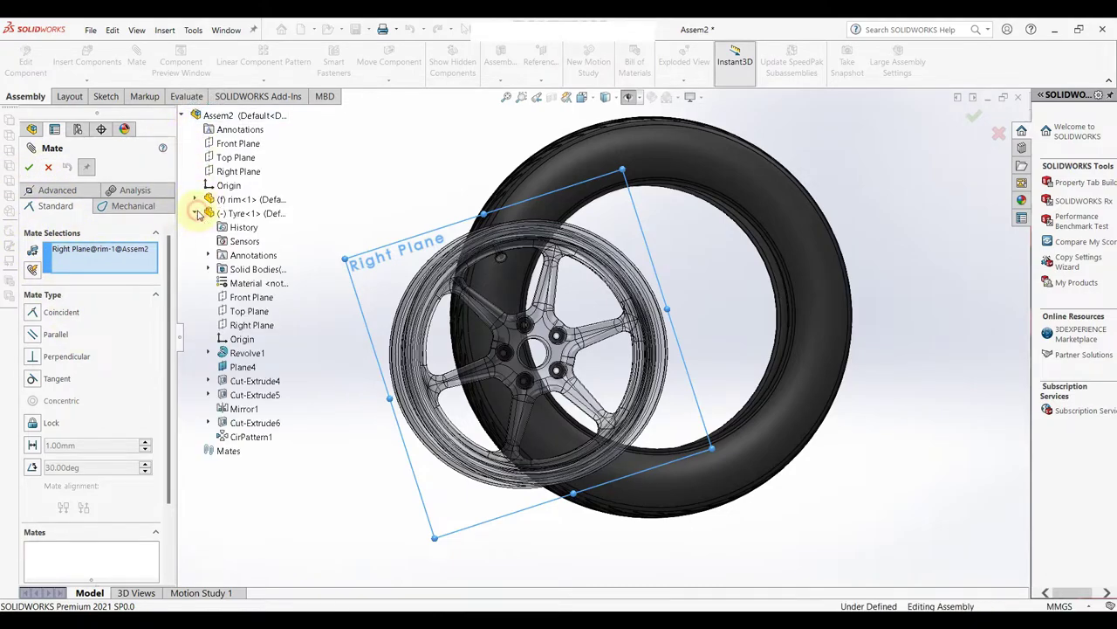
click(249, 324)
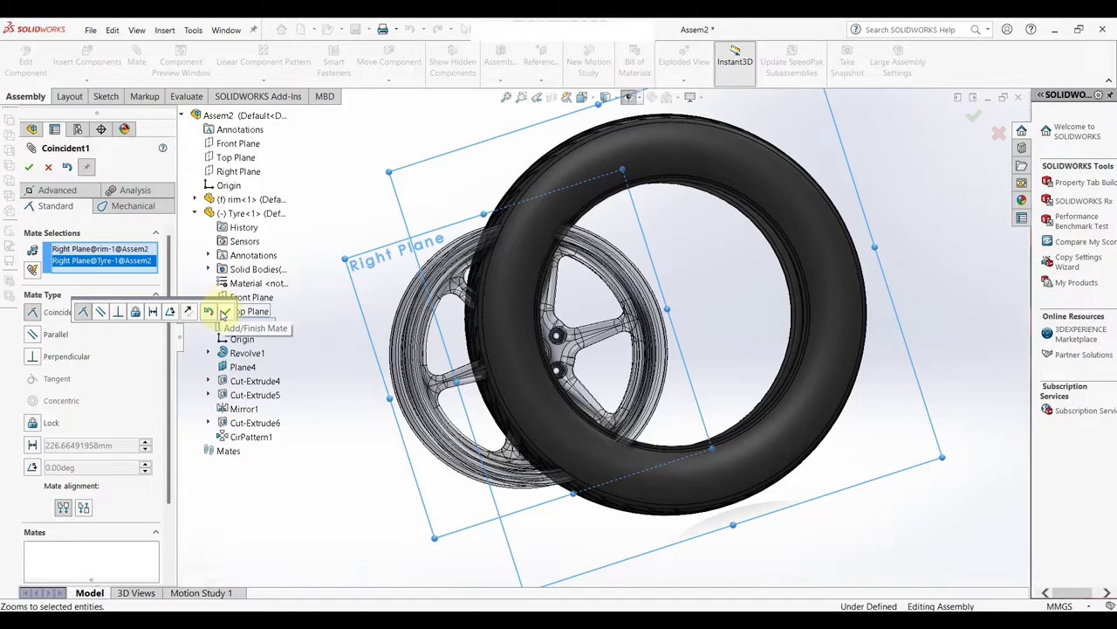
click(224, 312)
Step: Pick the rim's outer face and a tyre face for another mate, then close the mate settings
click(454, 271)
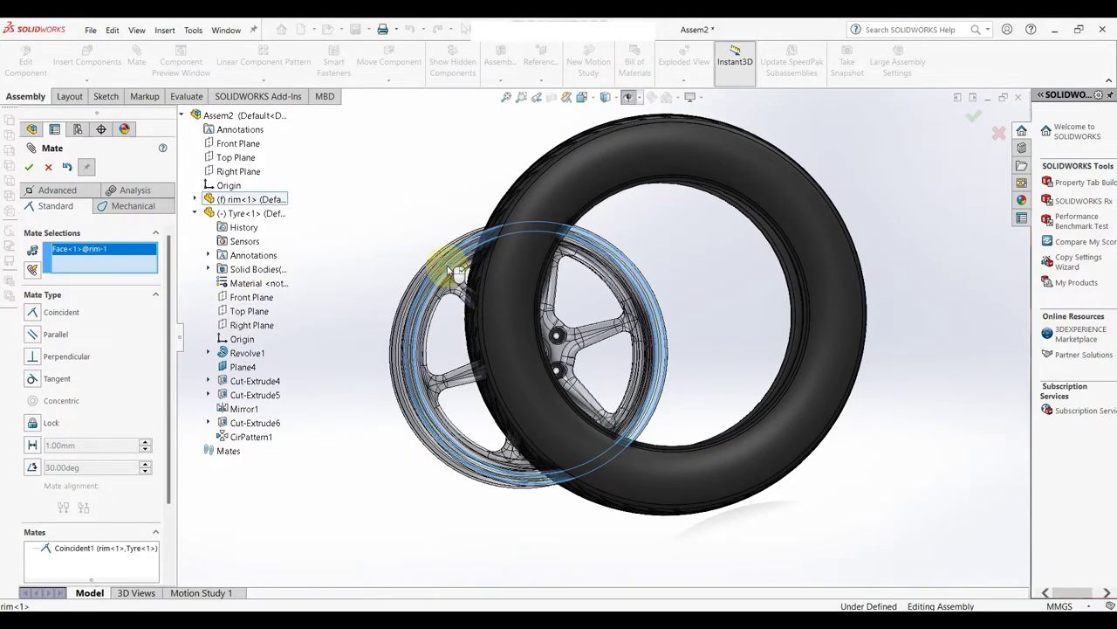
click(583, 197)
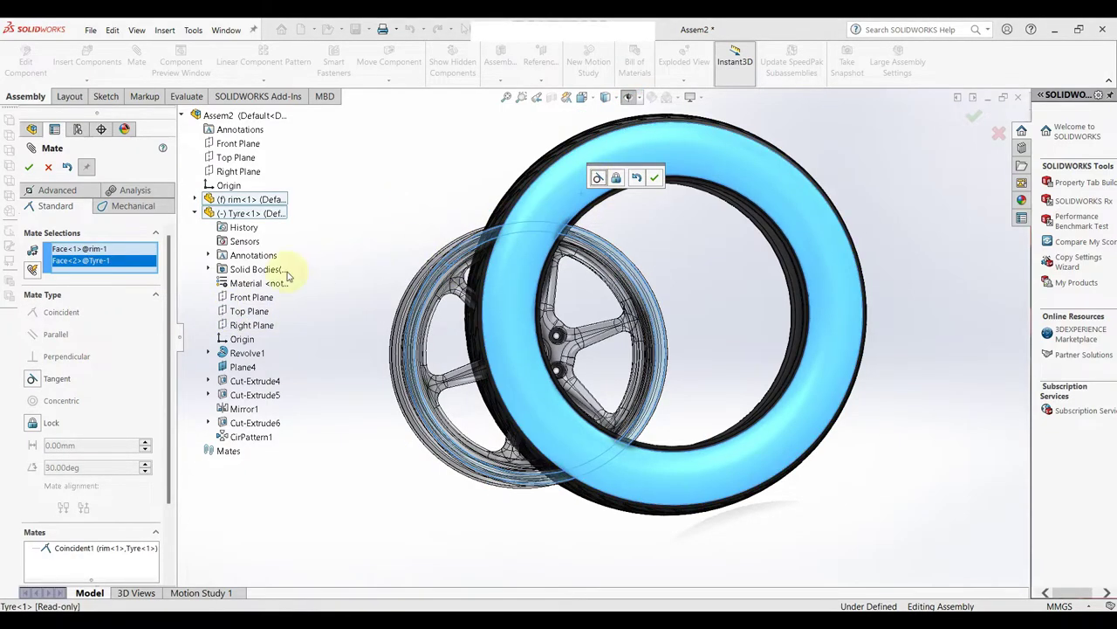
click(53, 171)
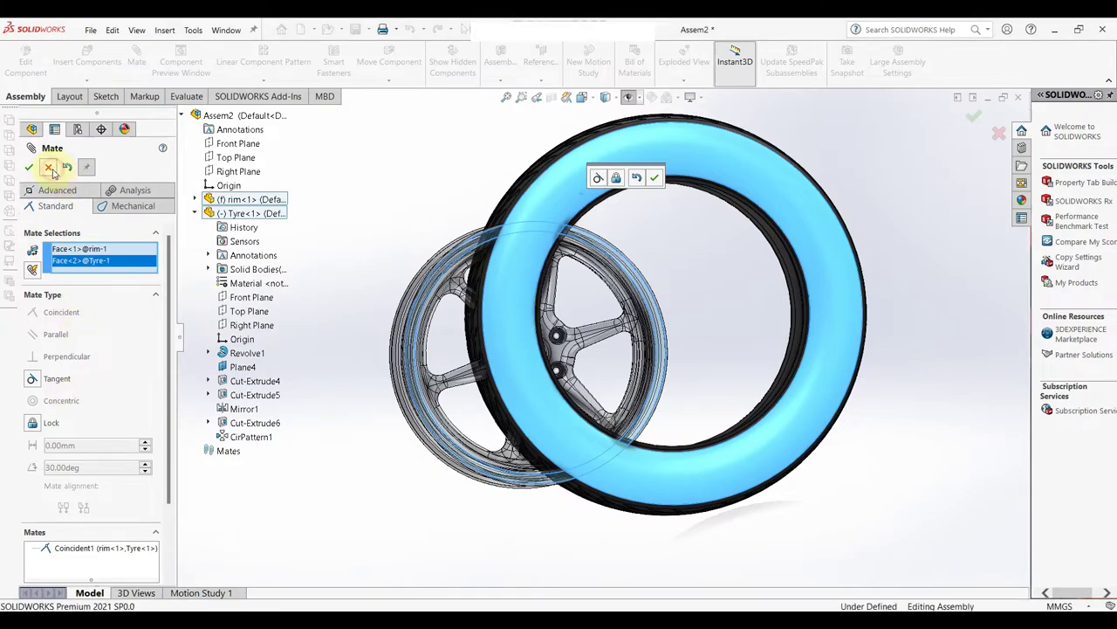
click(466, 379)
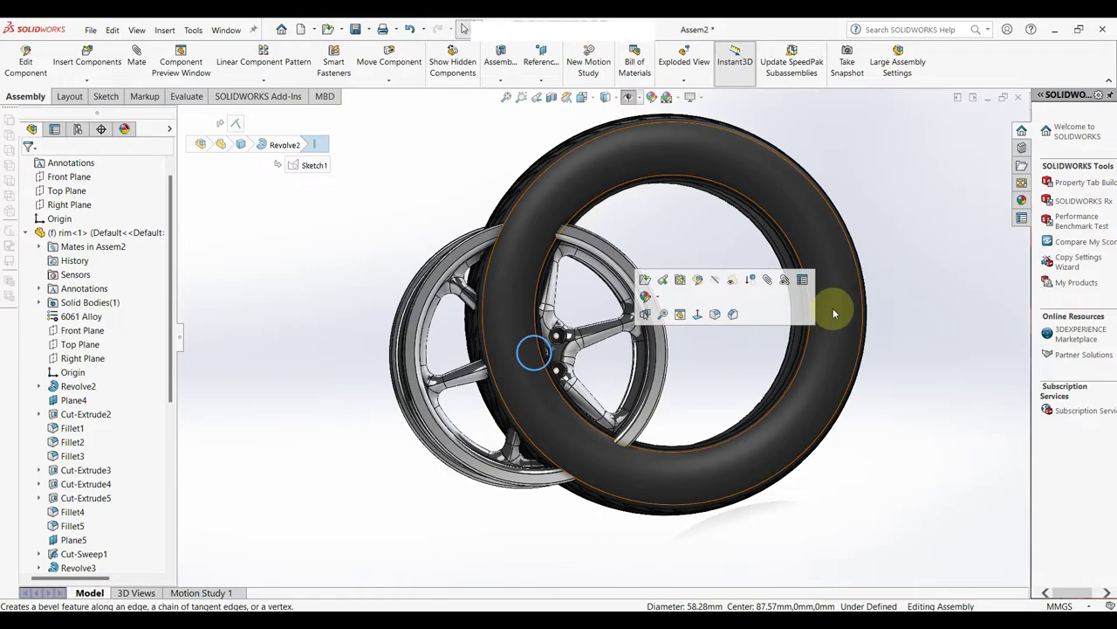
Step: Drag the tyre left so it sits around the rim, then check the fit
mouse_move(833, 307)
mouse_down()
mouse_move(638, 342)
mouse_move(668, 346)
mouse_up()
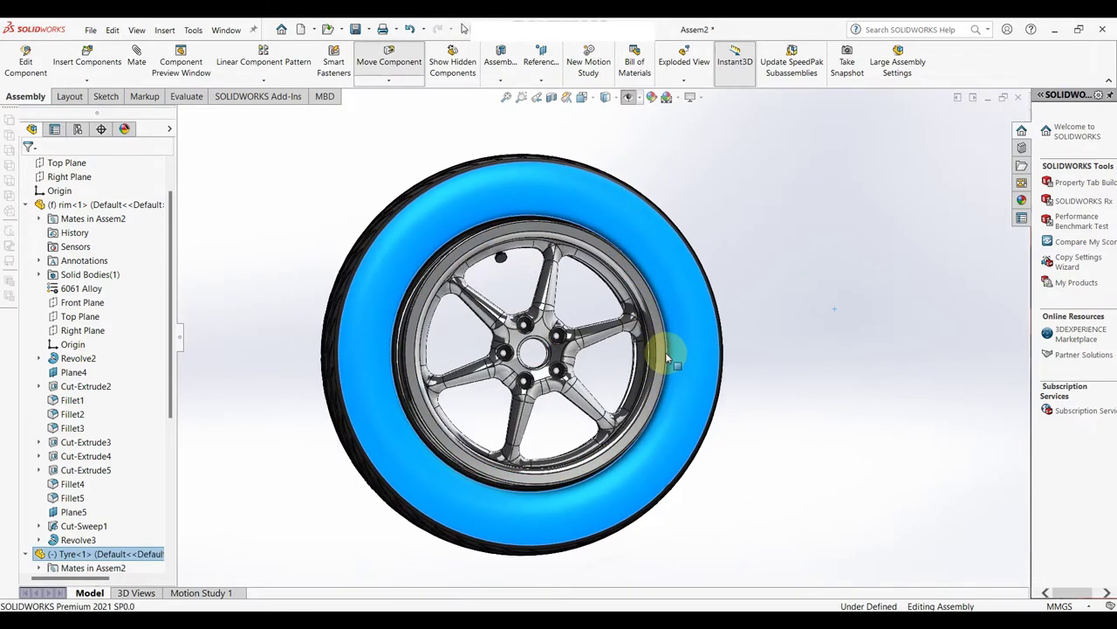
click(855, 351)
scroll(569, 287, down, 5)
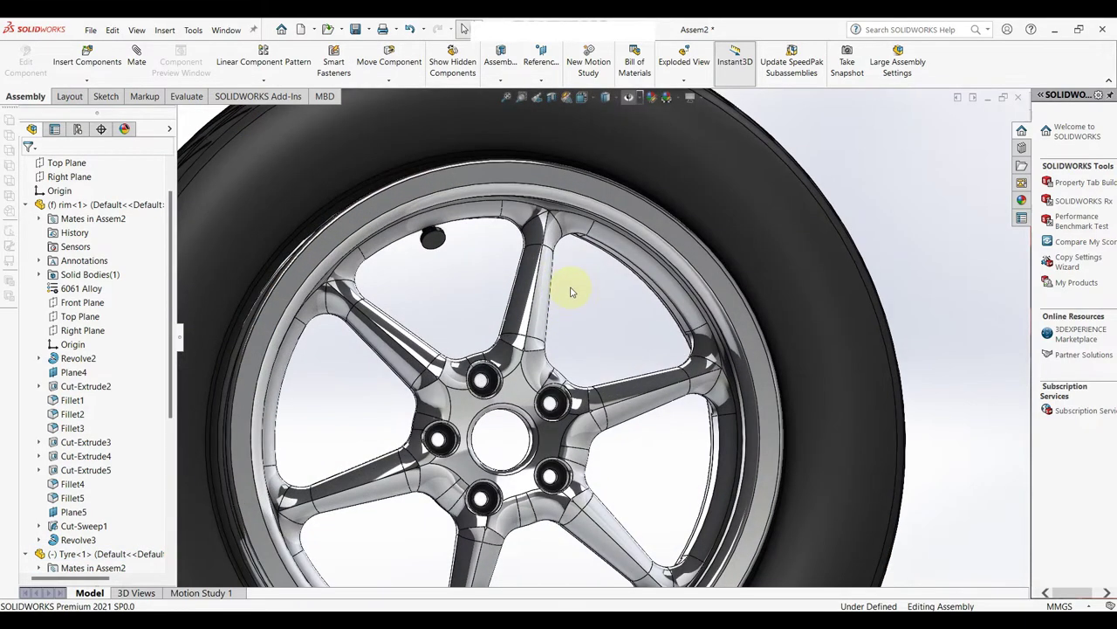
drag(786, 234, 807, 228)
click(928, 214)
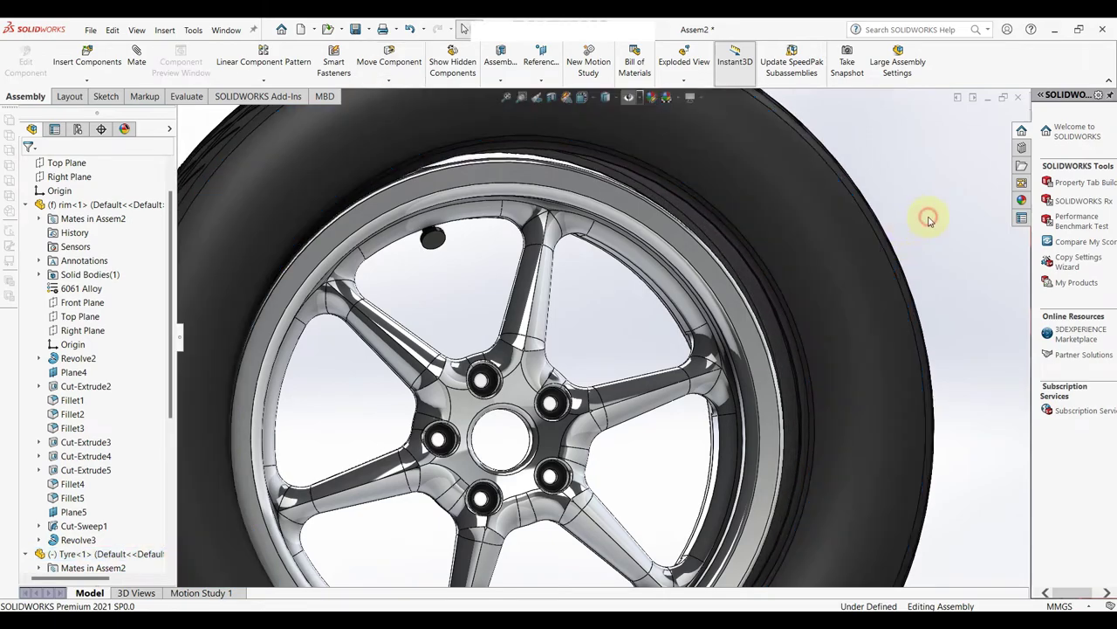
middle_drag(928, 215, 943, 207)
scroll(760, 250, down, 5)
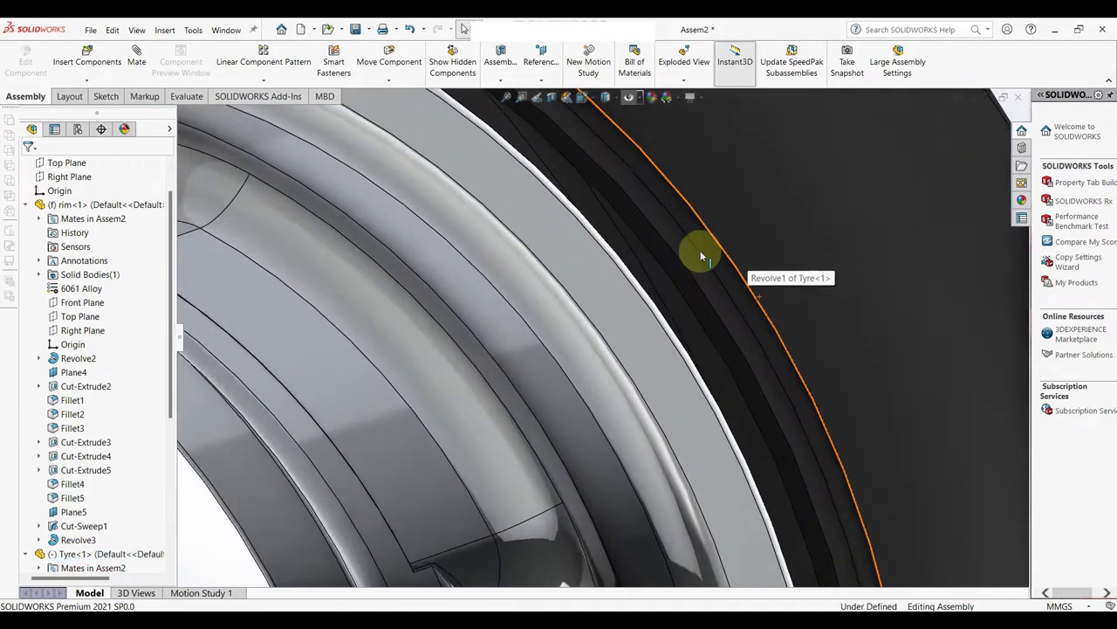
click(679, 261)
click(831, 189)
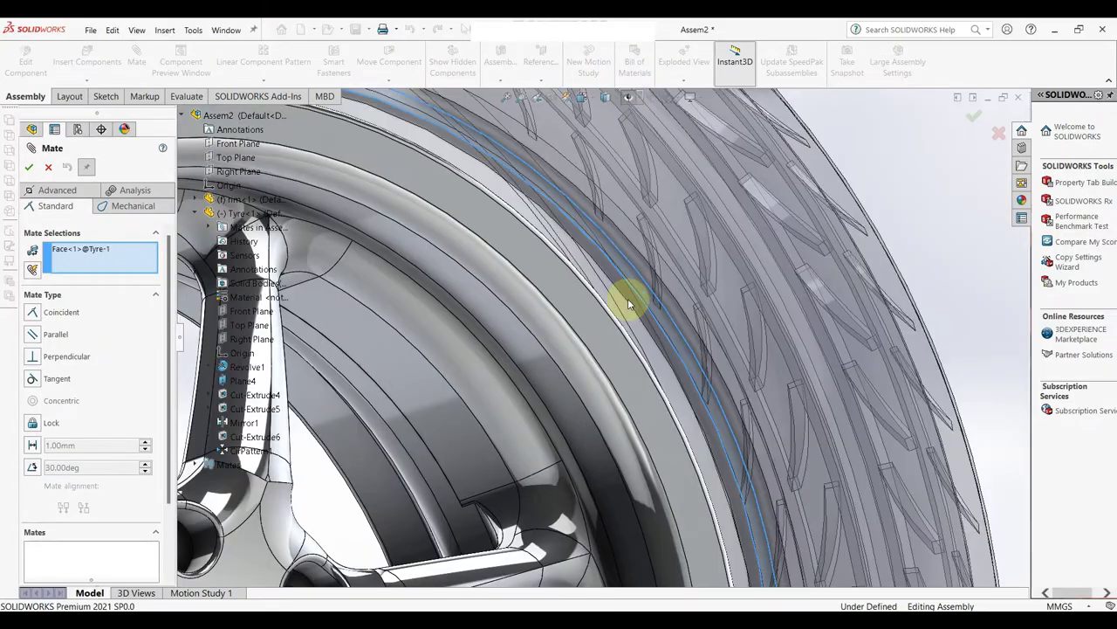
scroll(629, 304, up, 5)
mouse_move(586, 307)
middle_down()
mouse_move(512, 341)
mouse_move(564, 291)
mouse_move(479, 303)
middle_up()
scroll(478, 303, down, 3)
Step: Select the rim face and accept the Tangent2 mate between the tyre and rim
scroll(469, 242, down, 3)
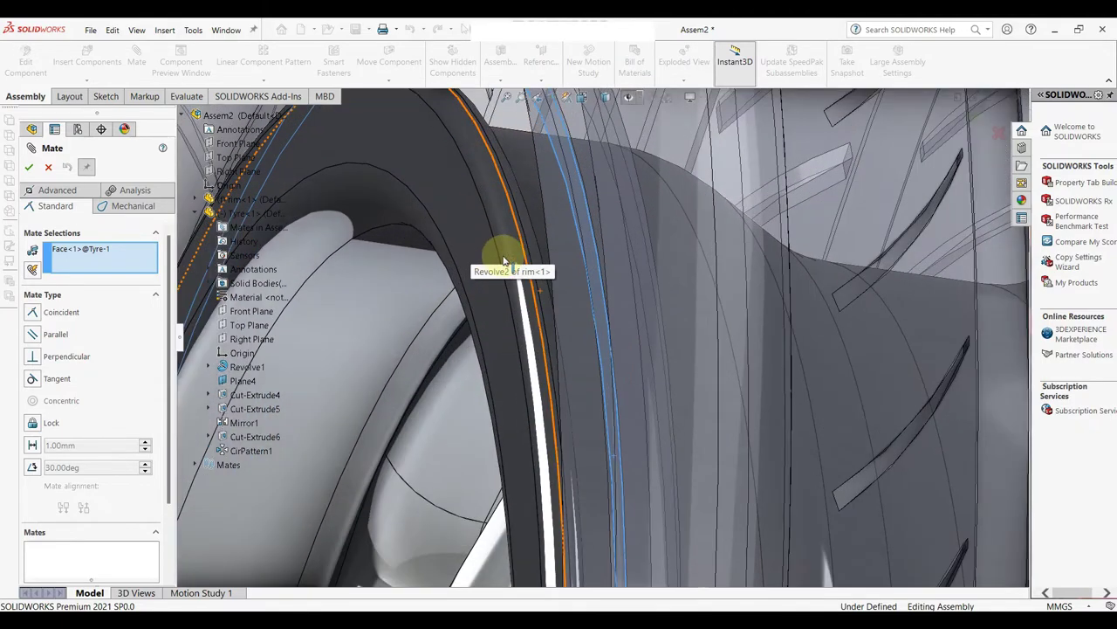
click(535, 234)
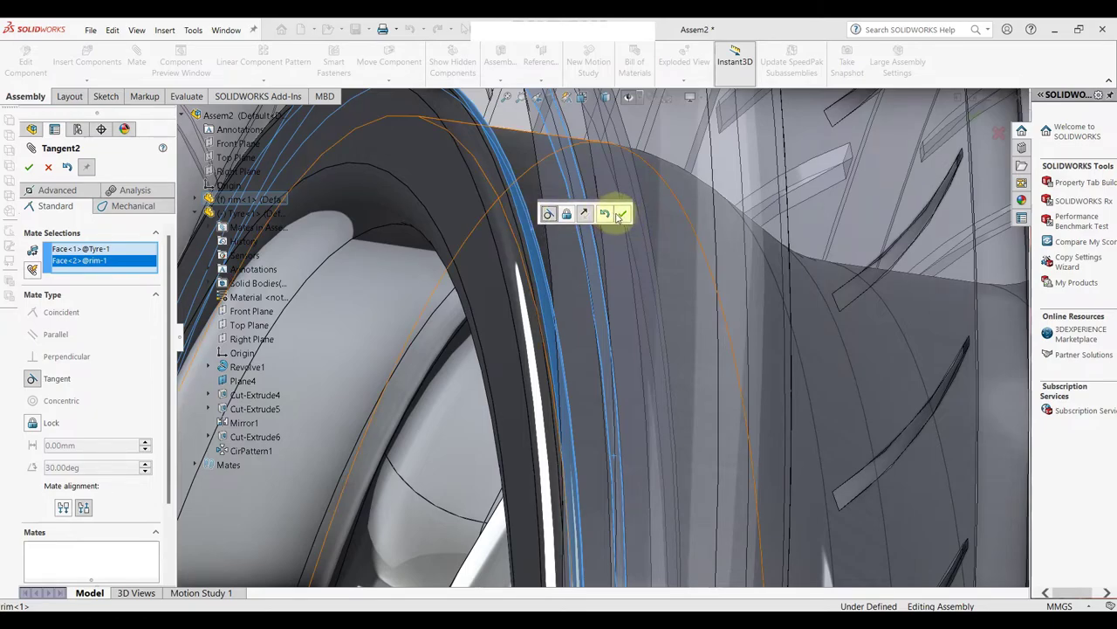
click(624, 216)
scroll(620, 224, up, 3)
scroll(619, 244, up, 3)
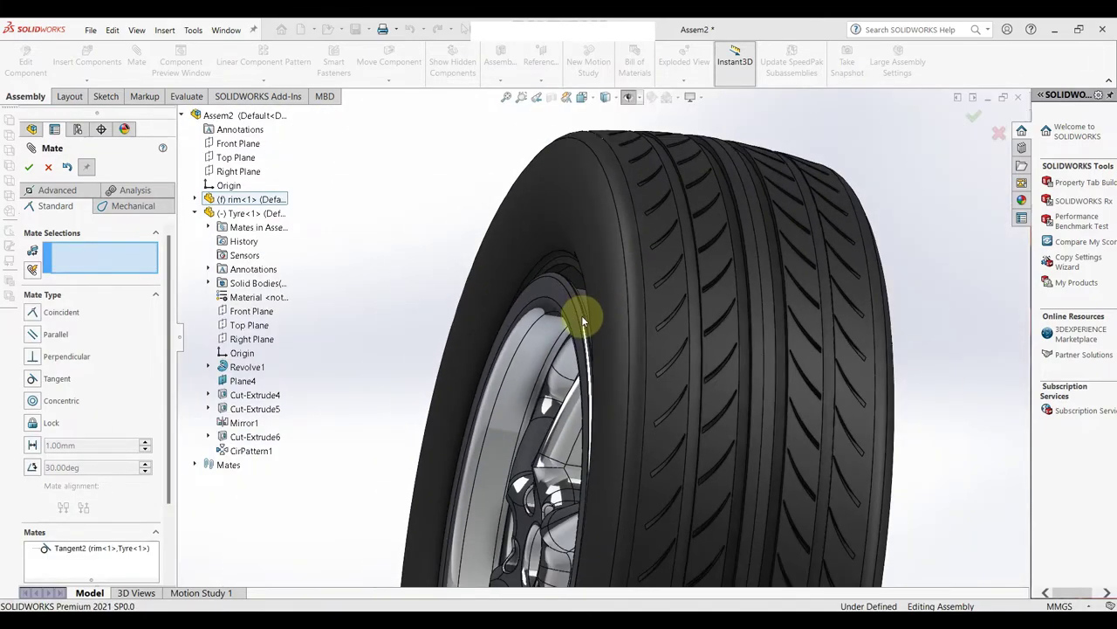
scroll(578, 288, down, 5)
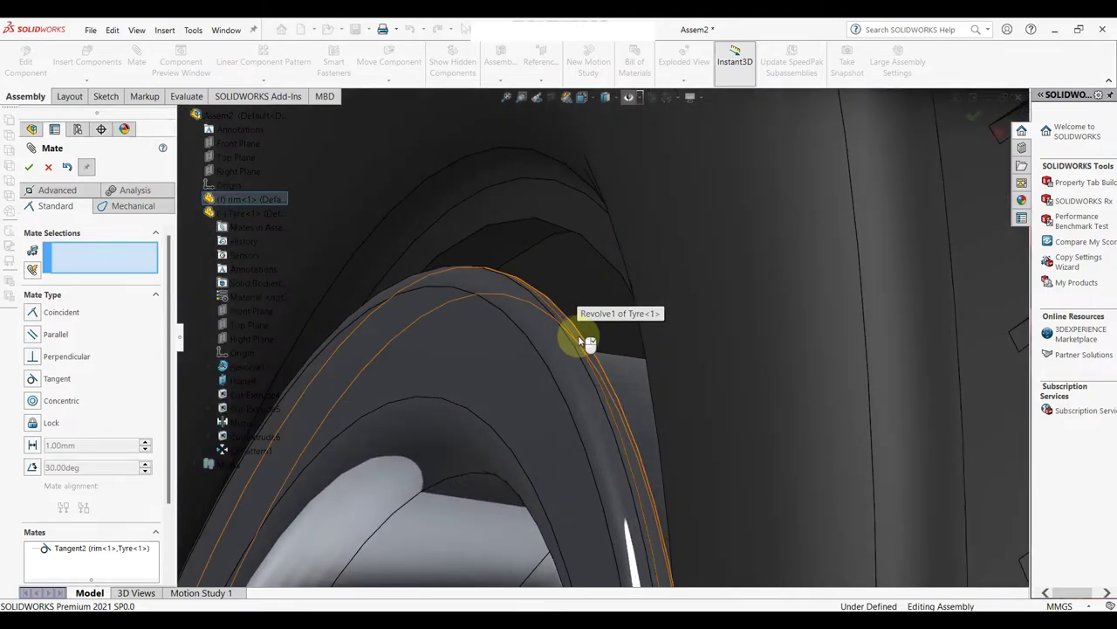
scroll(576, 252, down, 1)
Step: Pick another tyre face and a matching rim face, then cancel that second tangent mate
click(503, 186)
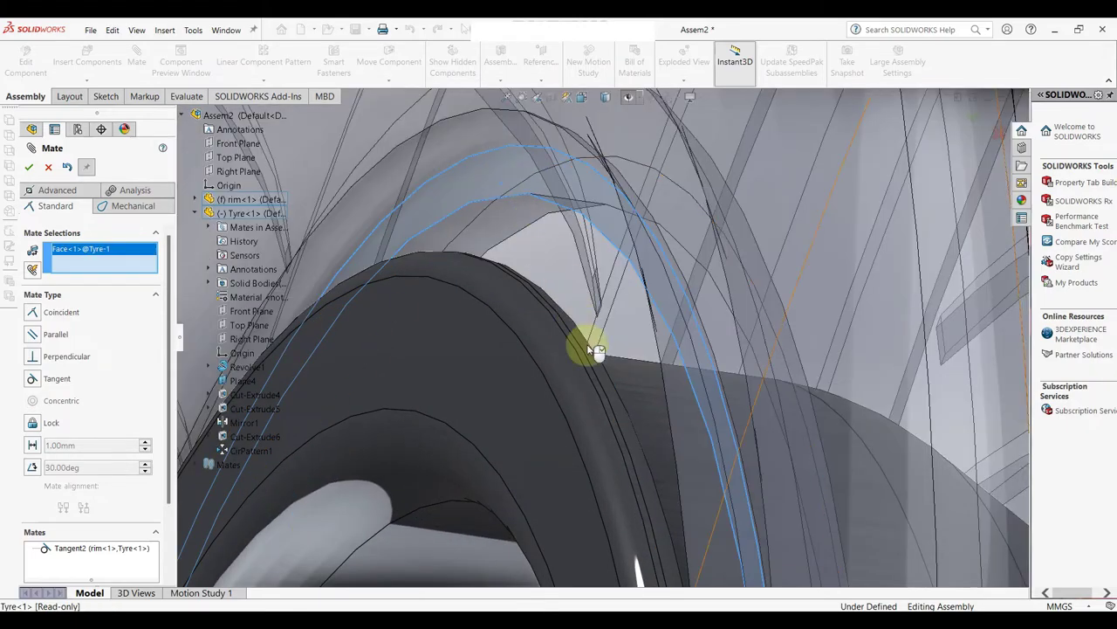
scroll(594, 384, down, 2)
mouse_move(593, 384)
middle_down()
mouse_move(588, 392)
mouse_move(625, 366)
middle_up()
click(640, 312)
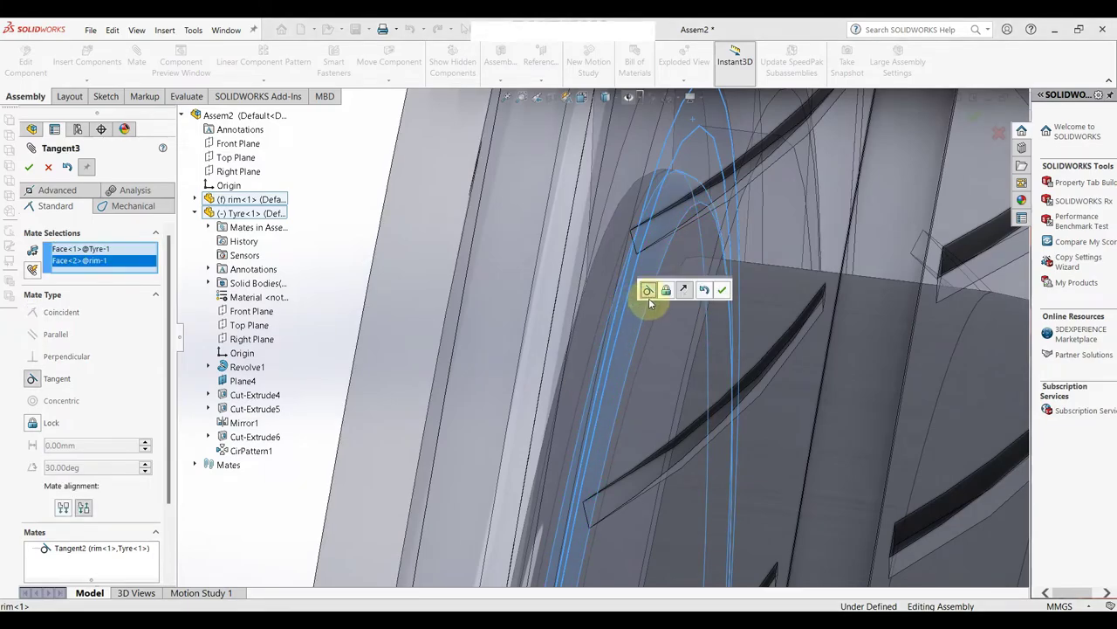
click(707, 290)
Step: Orbit to a frontal view of the wheel, select the tyre, and close the Mate PropertyManager
middle_drag(631, 313, 709, 327)
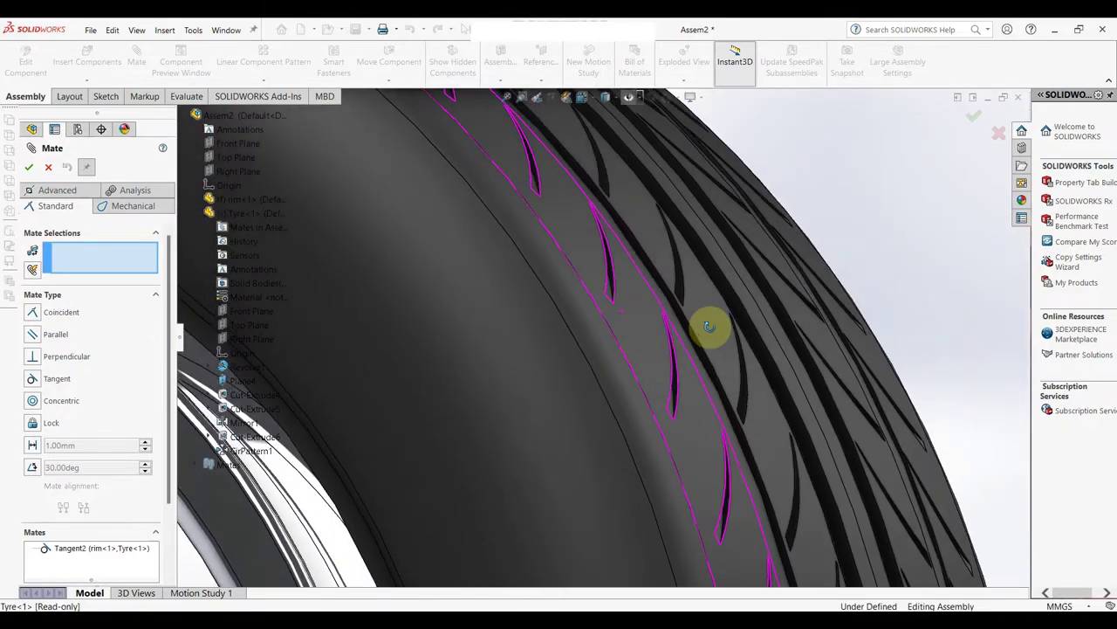
scroll(612, 323, up, 10)
middle_drag(510, 400, 540, 412)
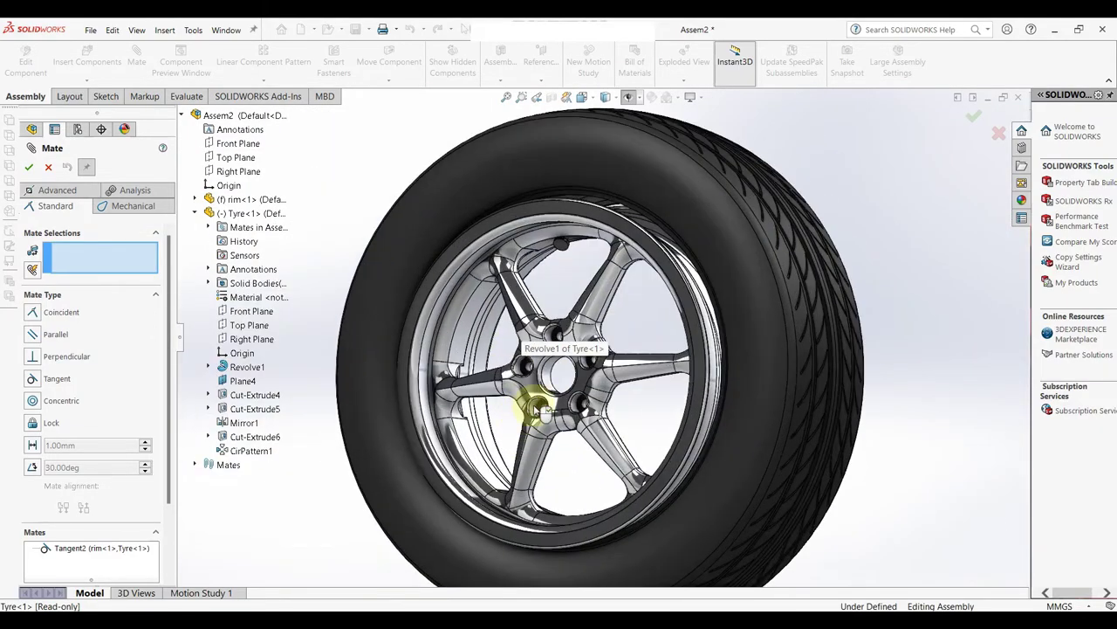
click(662, 219)
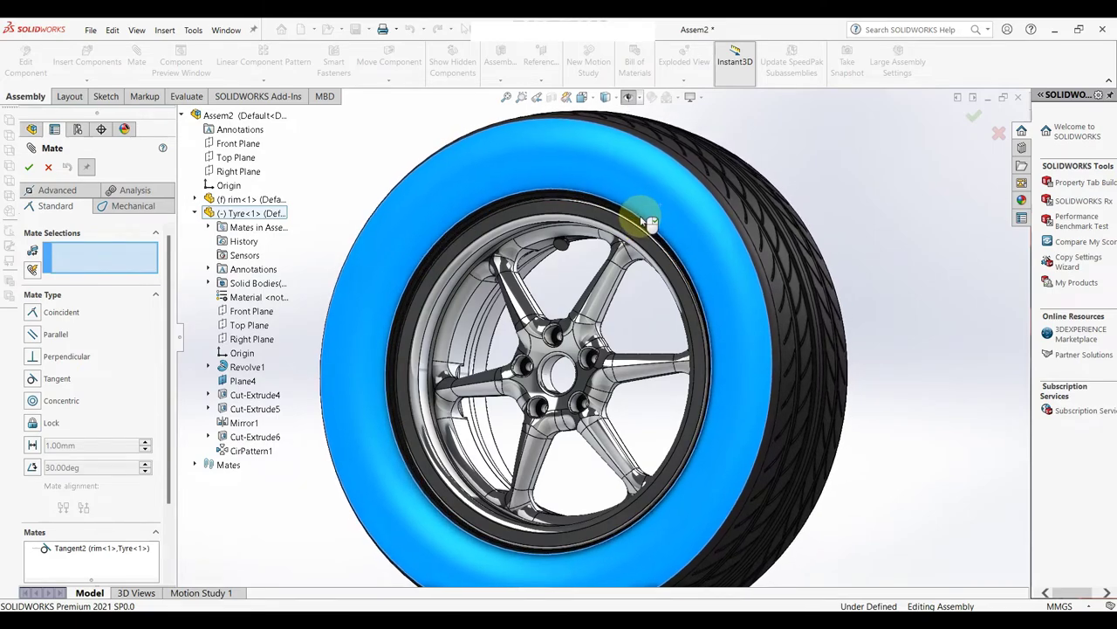
scroll(638, 262, up, 4)
middle_drag(623, 288, 656, 324)
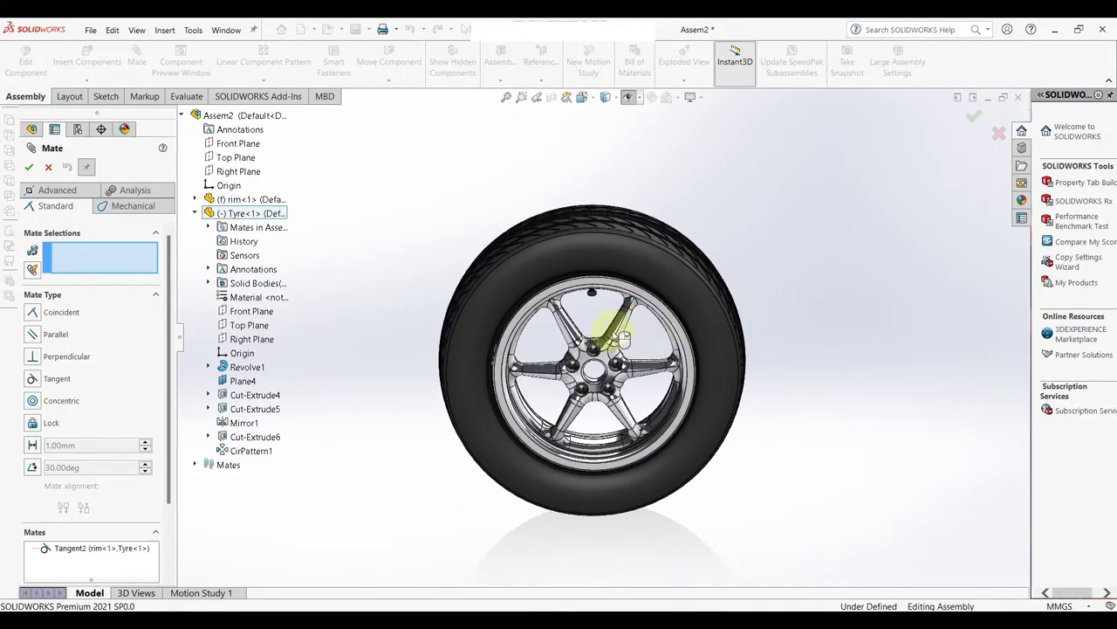
scroll(629, 314, down, 2)
scroll(577, 295, down, 3)
scroll(541, 315, down, 3)
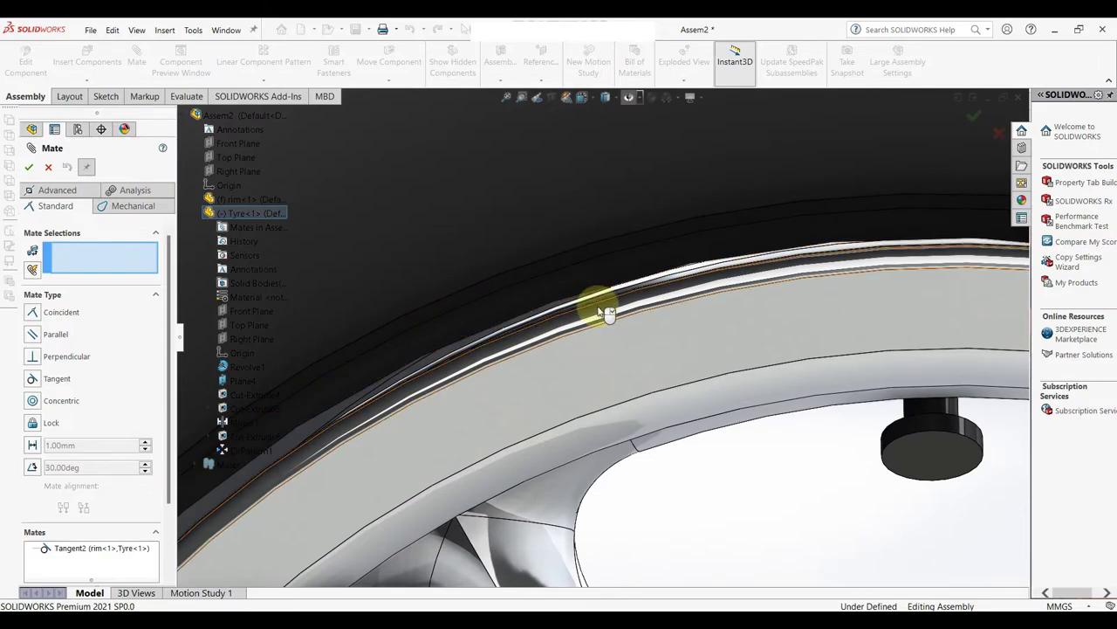
scroll(637, 314, up, 2)
scroll(611, 291, up, 2)
scroll(668, 417, up, 4)
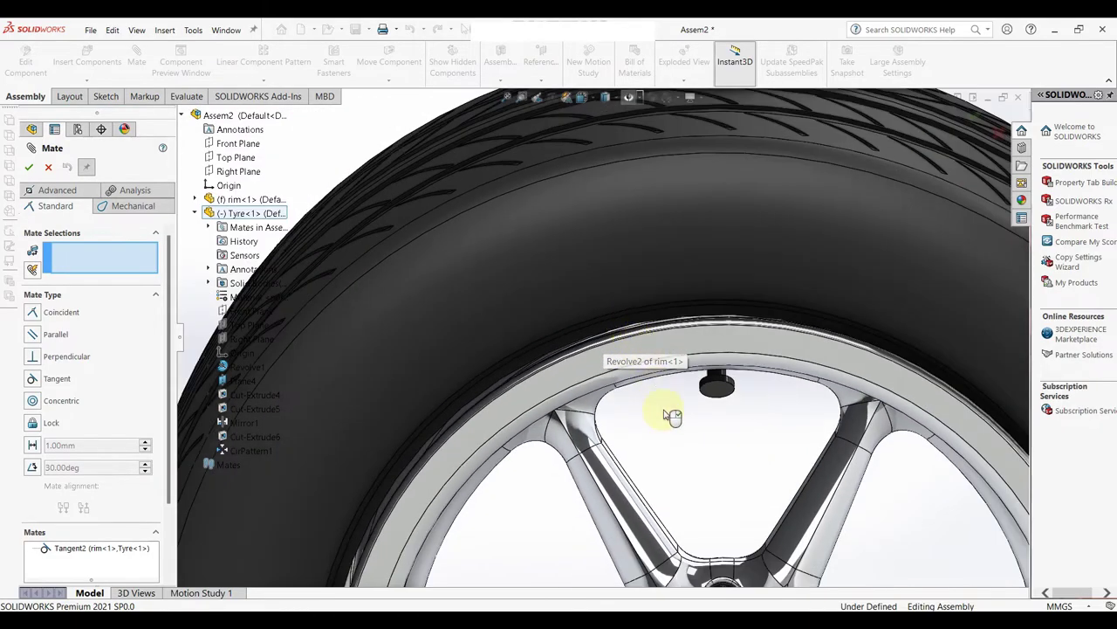
click(48, 169)
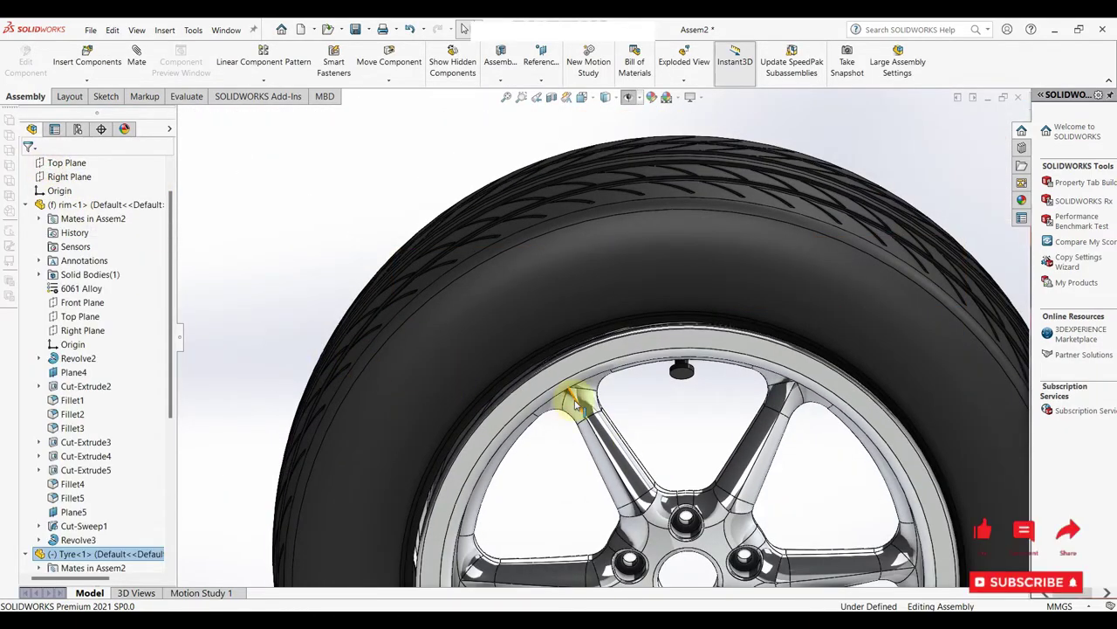
scroll(634, 416, down, 2)
scroll(649, 386, down, 2)
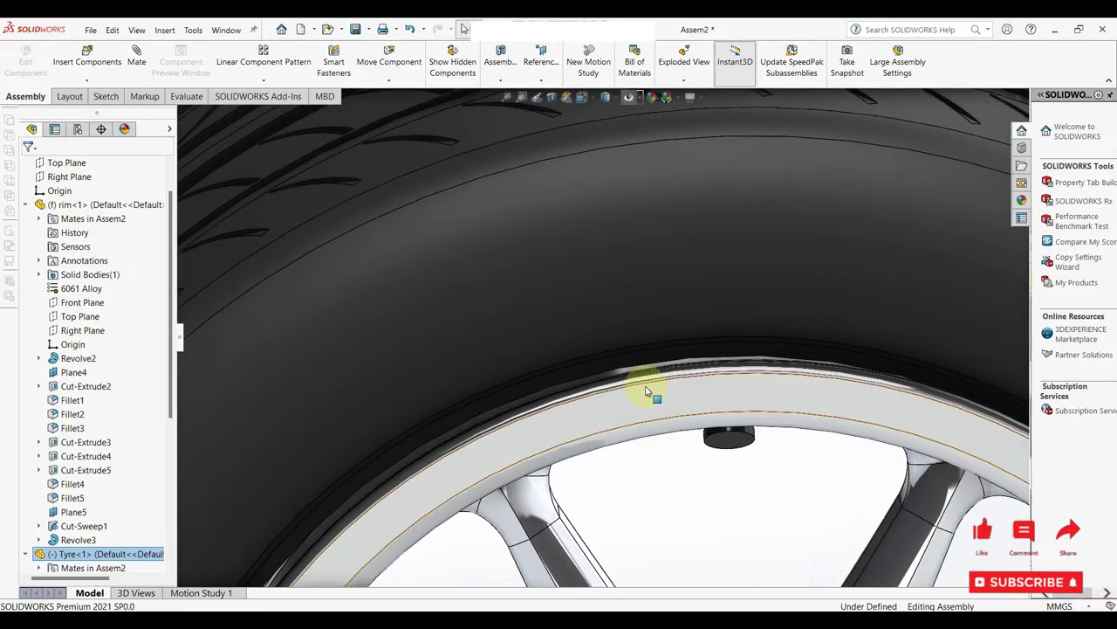
scroll(650, 400, down, 2)
click(675, 381)
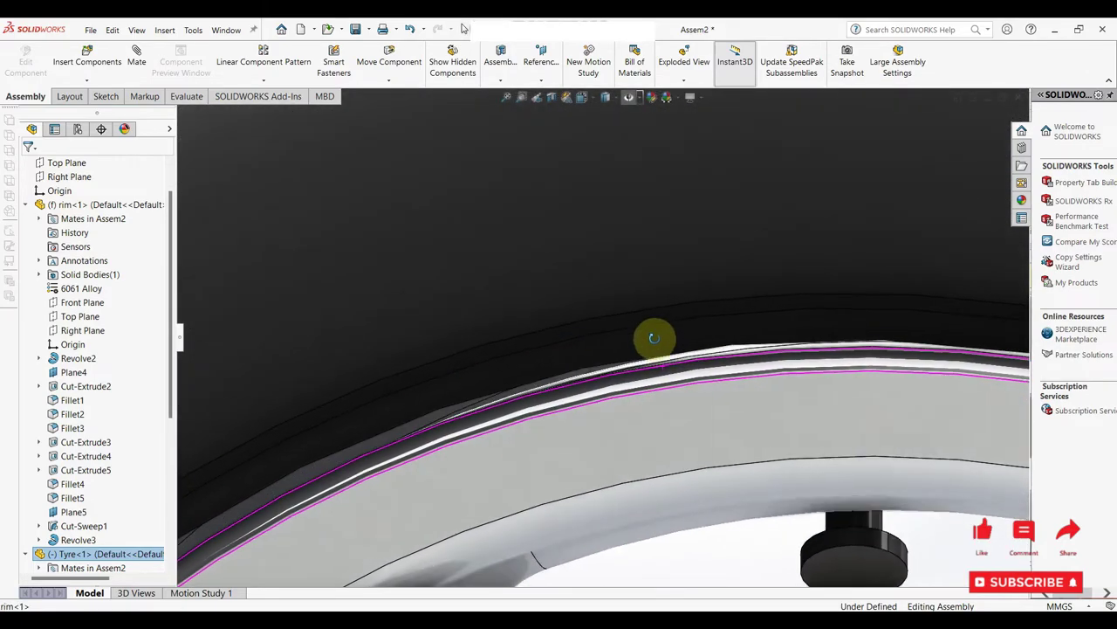
scroll(654, 259, down, 2)
scroll(656, 200, down, 2)
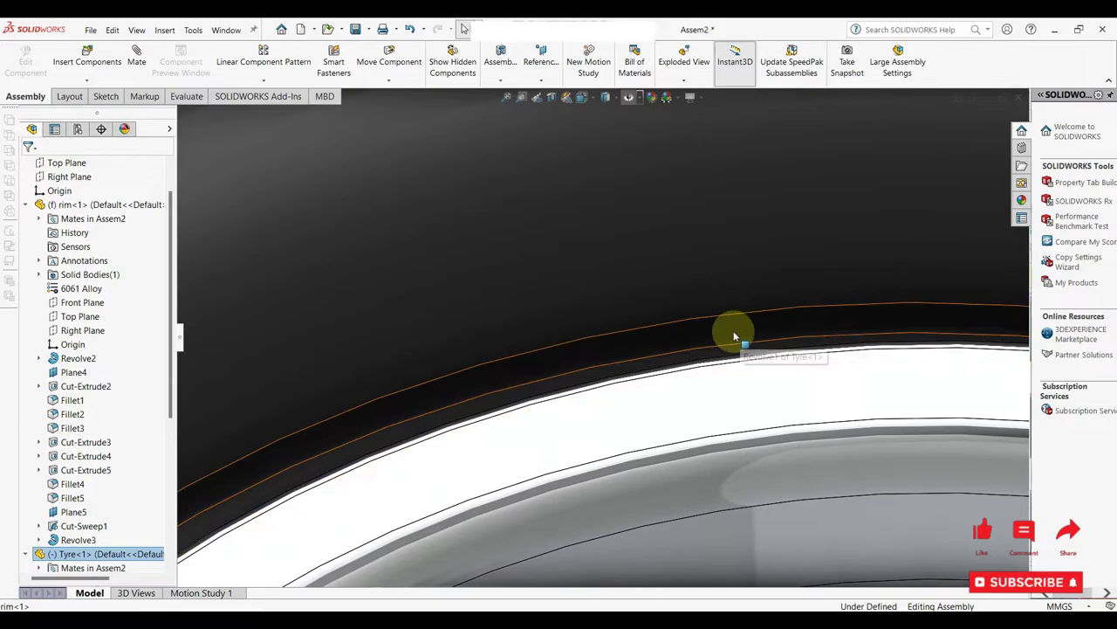
scroll(698, 367, up, 3)
scroll(664, 376, up, 2)
scroll(654, 392, down, 3)
scroll(648, 415, down, 2)
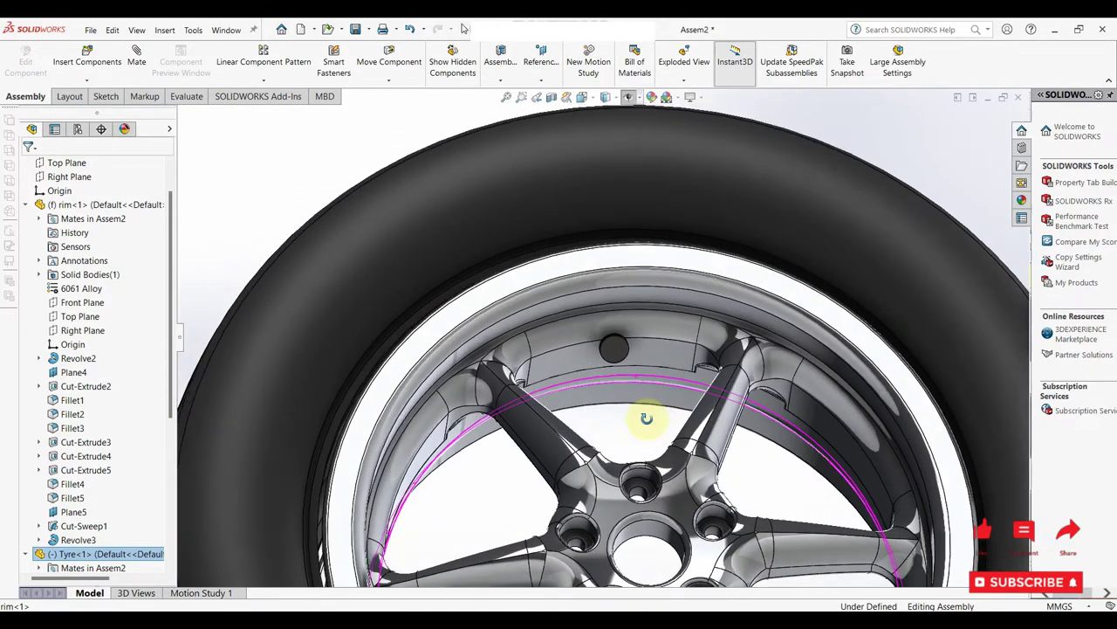
mouse_move(646, 418)
middle_down()
mouse_move(669, 472)
mouse_move(706, 497)
middle_up()
scroll(712, 376, down, 3)
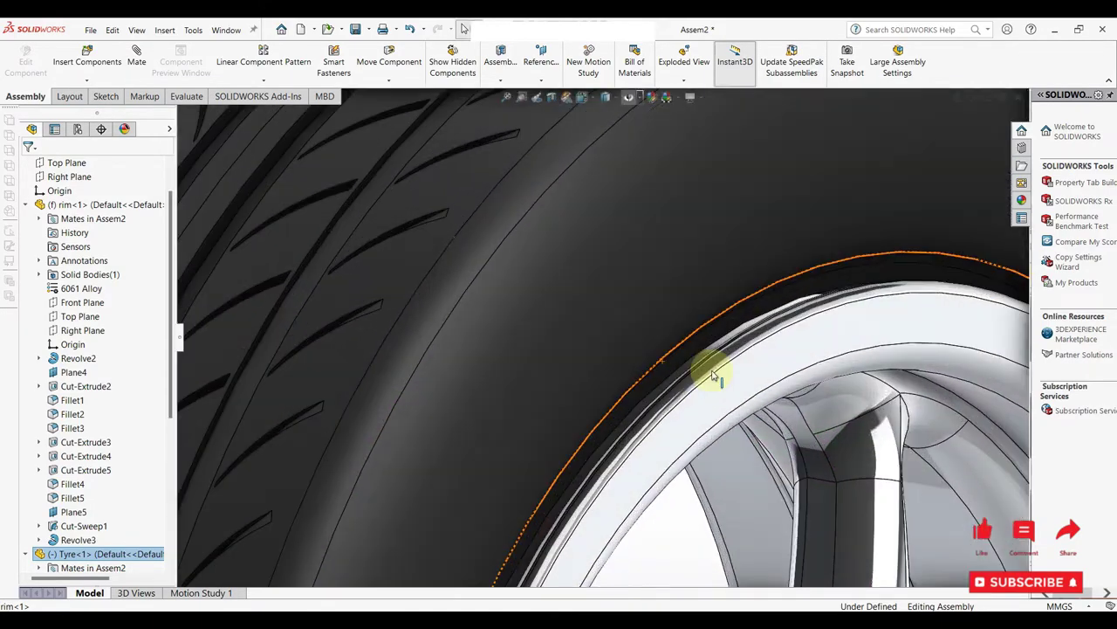
scroll(716, 367, down, 2)
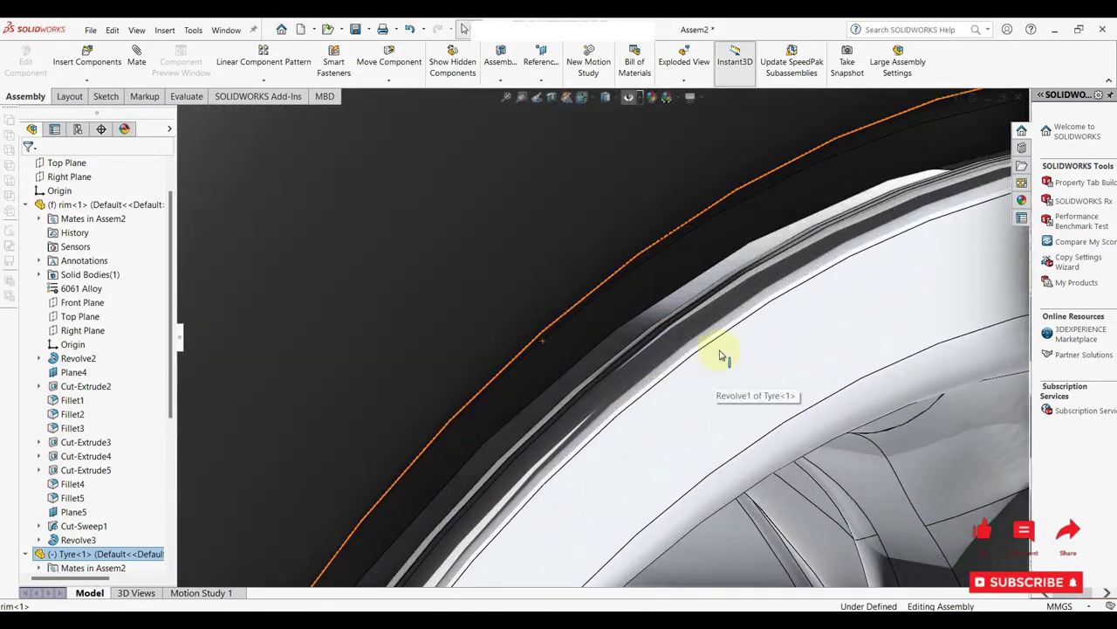
click(692, 312)
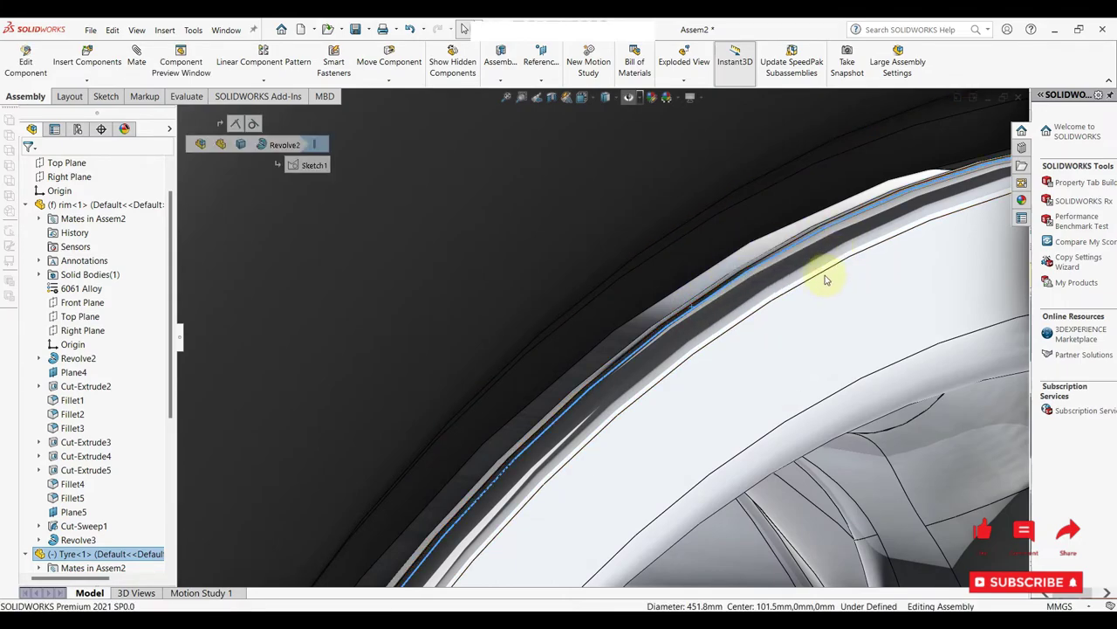
key(m)
scroll(749, 311, up, 3)
Step: Pick the tyre's circular edge and accept Concentric1, centring the tyre on the rim edge
scroll(715, 309, down, 3)
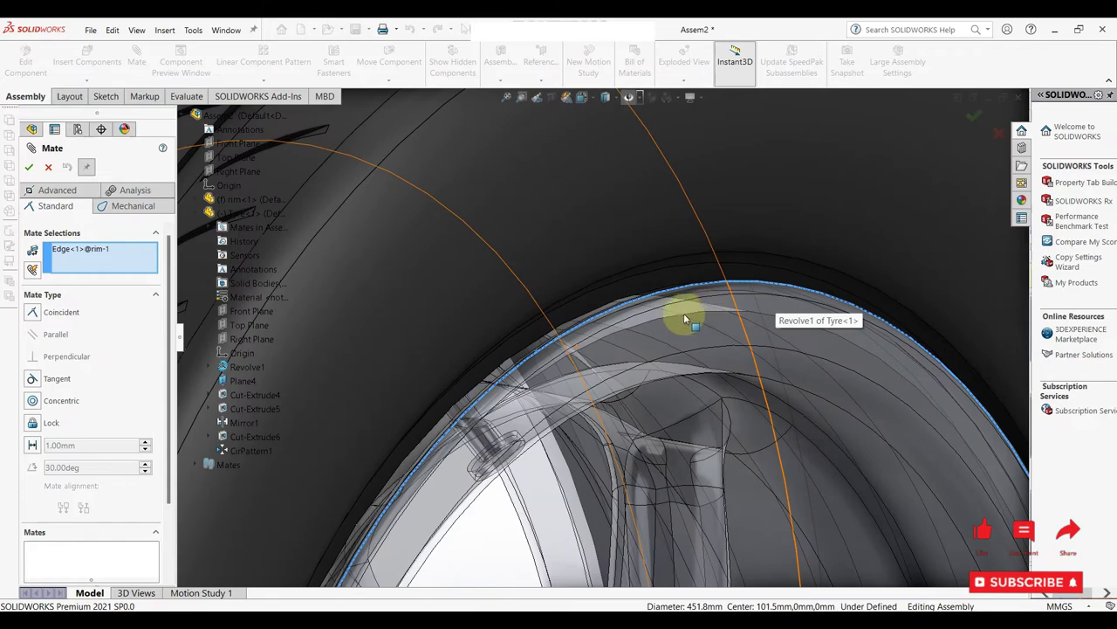
middle_drag(686, 317, 674, 293)
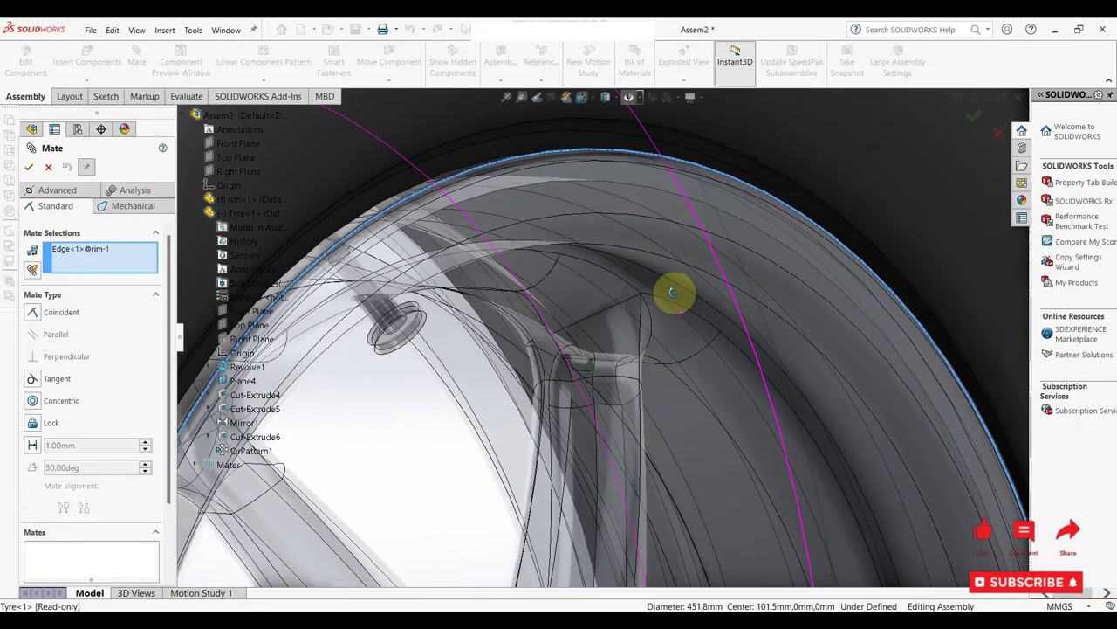
click(423, 181)
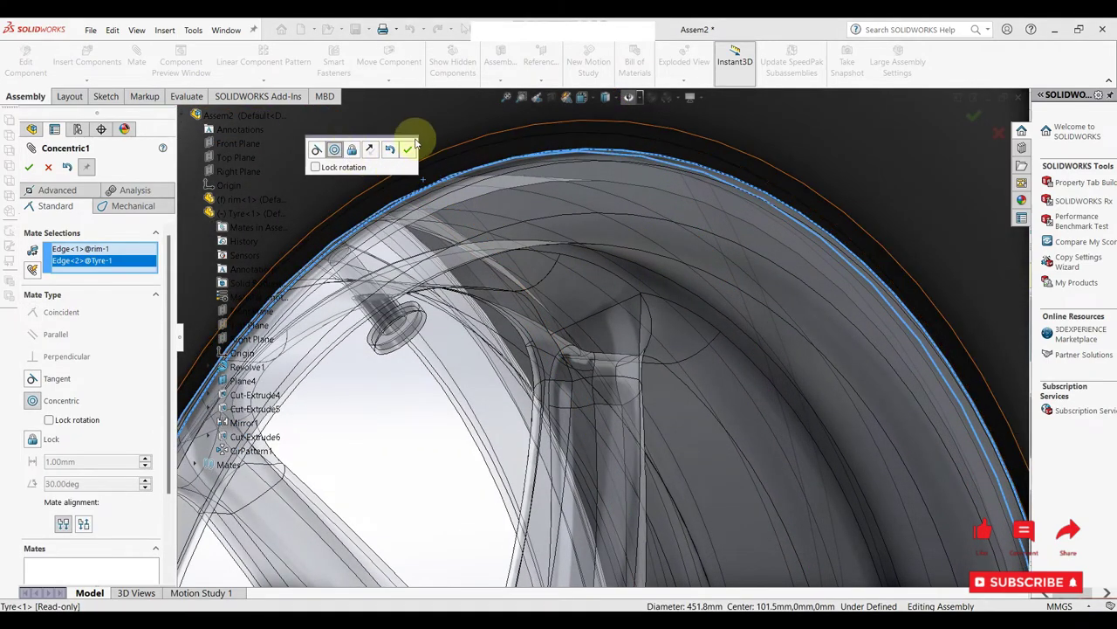
click(408, 150)
scroll(498, 288, up, 5)
scroll(524, 357, down, 1)
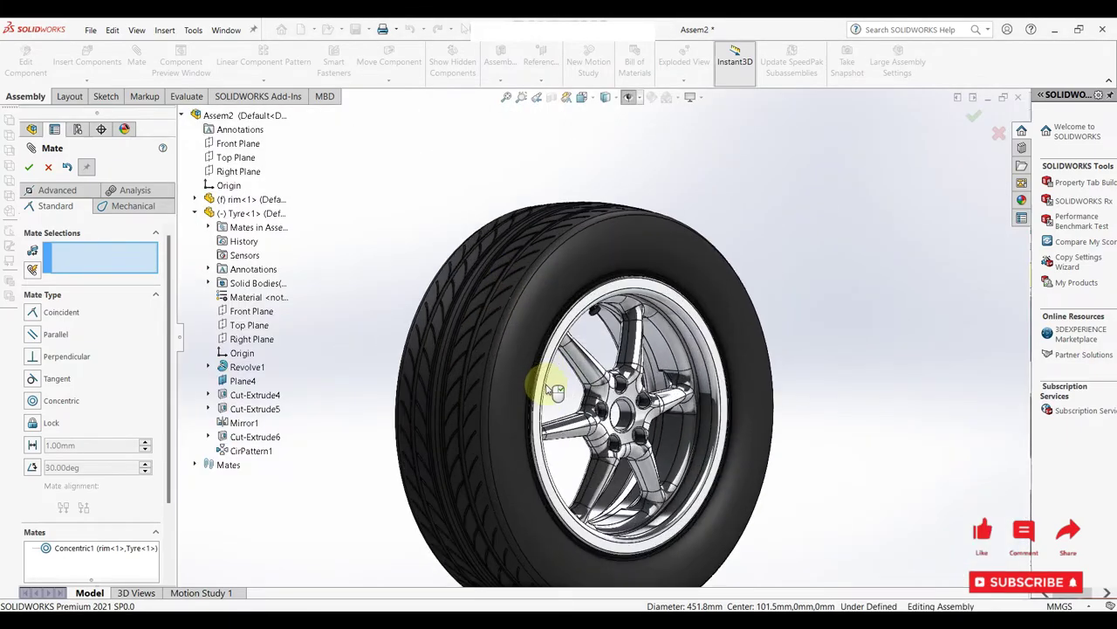
scroll(559, 410, down, 1)
mouse_move(574, 434)
middle_down()
mouse_move(763, 539)
mouse_move(719, 559)
mouse_move(660, 479)
mouse_move(554, 436)
mouse_move(631, 429)
mouse_move(658, 442)
mouse_move(656, 485)
mouse_move(637, 476)
middle_up()
Step: Collapse rim<1> to reveal the Coincident1, Tangent2 and Concentric1 mates, and turn the wheel front-on
click(49, 169)
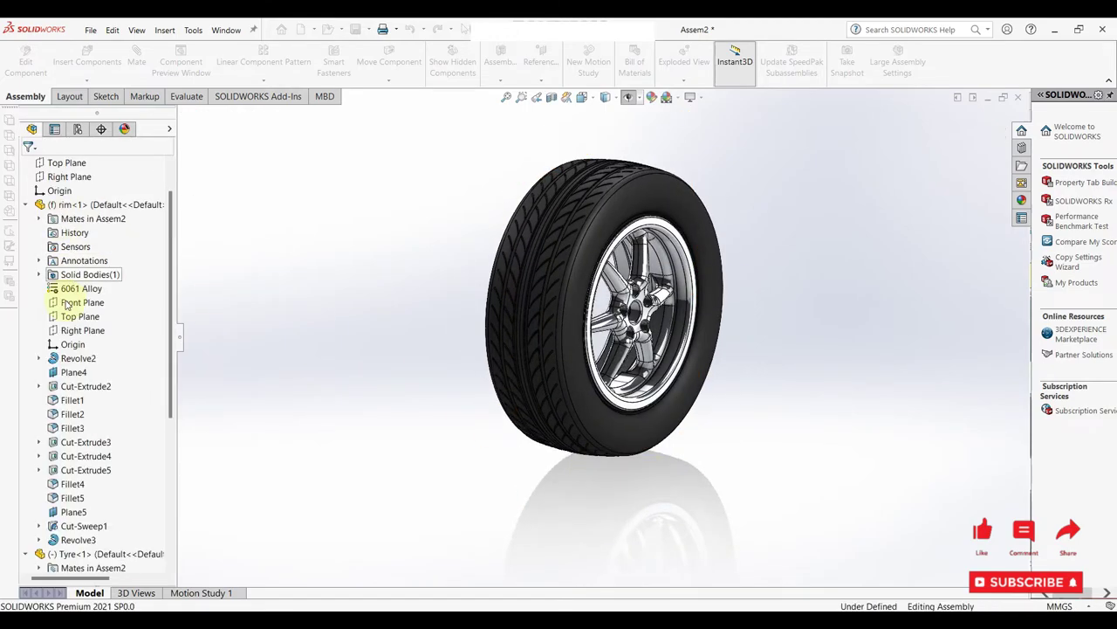
scroll(62, 436, up, 1)
click(27, 205)
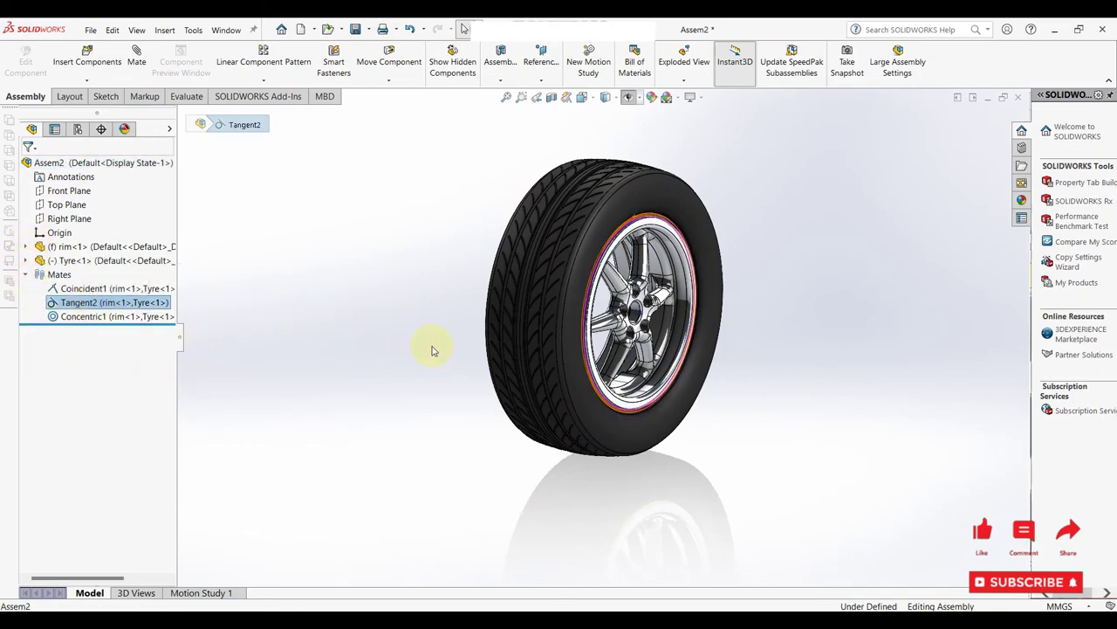
mouse_move(431, 351)
middle_down()
mouse_move(352, 355)
mouse_move(573, 349)
mouse_move(611, 461)
mouse_move(506, 489)
mouse_move(535, 556)
mouse_move(474, 534)
mouse_move(498, 412)
mouse_move(451, 534)
mouse_move(549, 571)
mouse_move(498, 568)
mouse_move(594, 252)
mouse_move(644, 456)
mouse_move(697, 534)
mouse_move(591, 474)
mouse_move(693, 320)
mouse_move(856, 346)
mouse_move(729, 450)
mouse_move(826, 536)
mouse_move(664, 370)
mouse_move(613, 250)
mouse_move(572, 346)
middle_up()
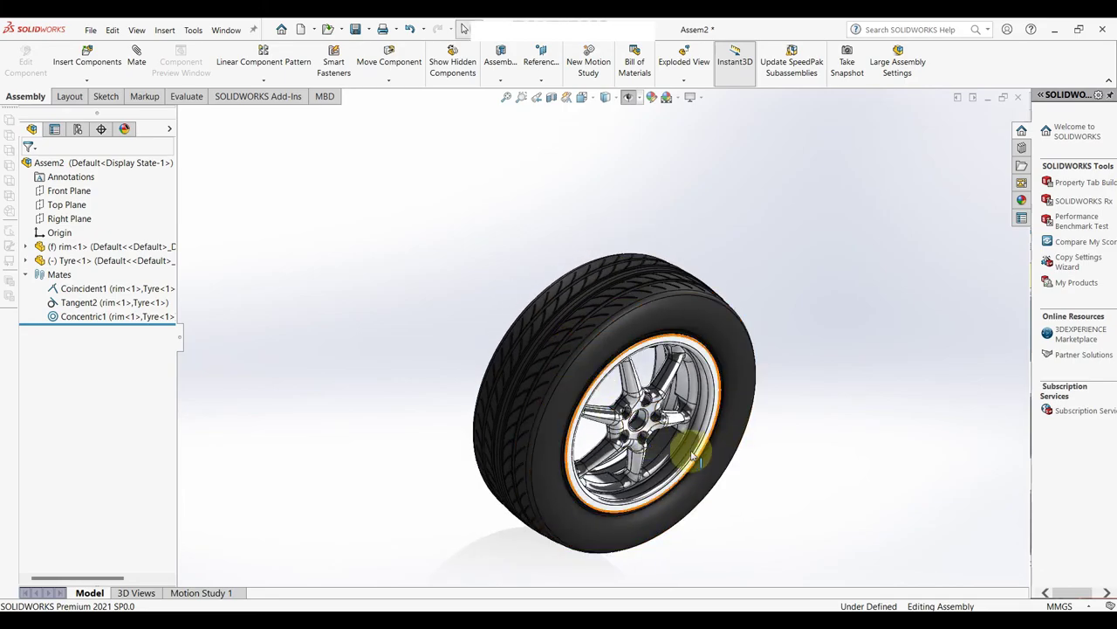